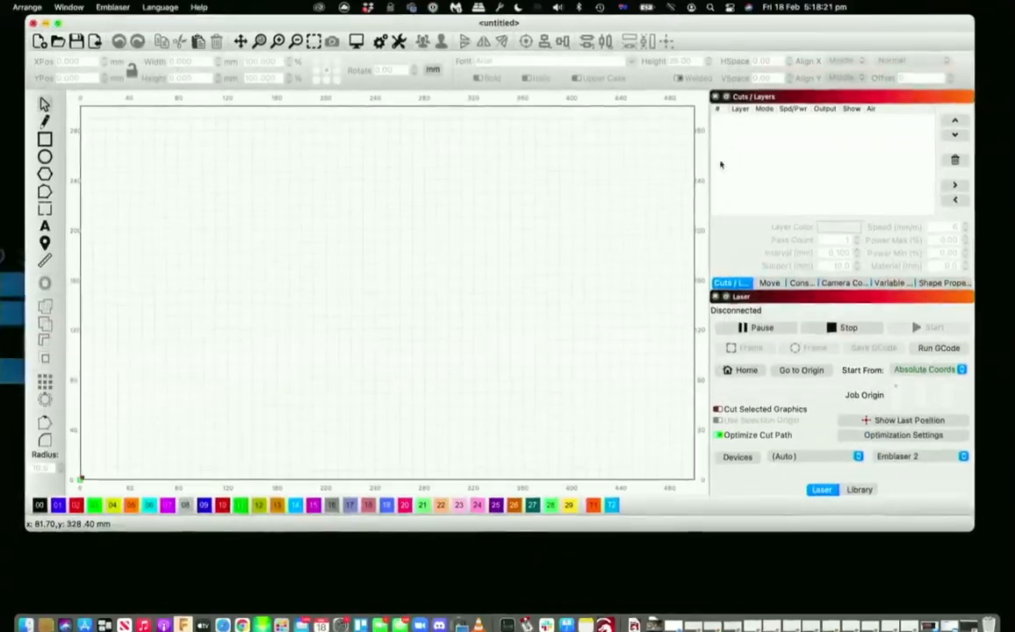
Step: Open brainstorm-tape-2155.jpg from the desktop in Preview, view the logo full screen and close the file
double_click(978, 309)
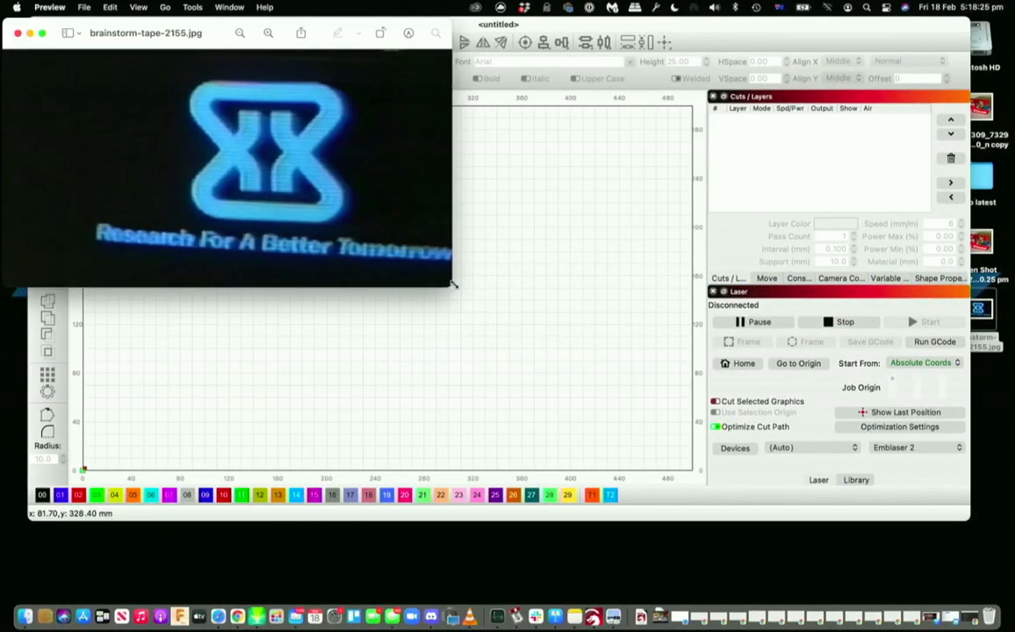
left_click(41, 34)
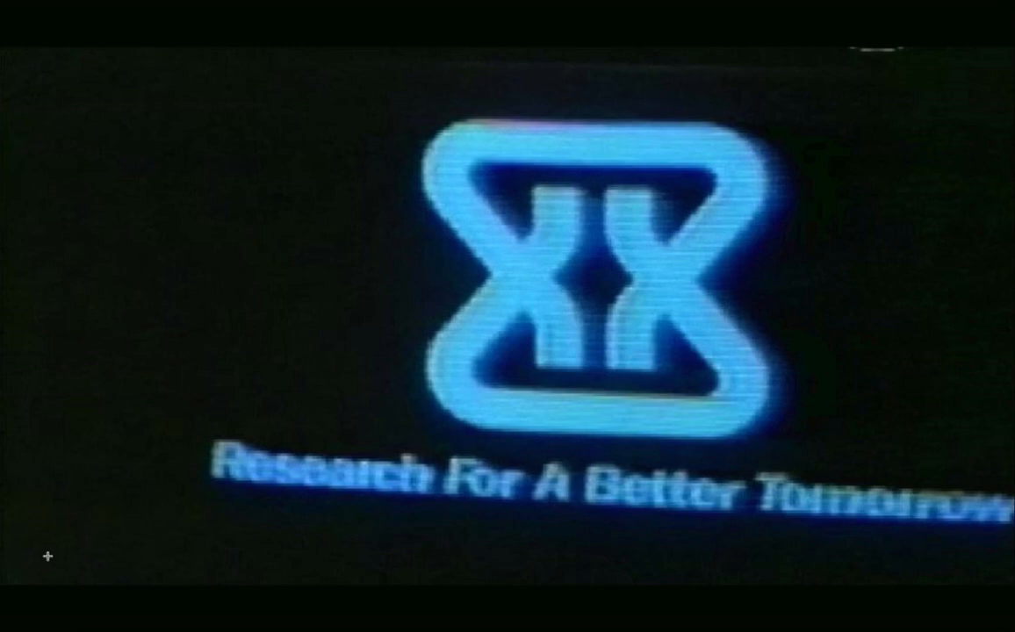
key("Escape")
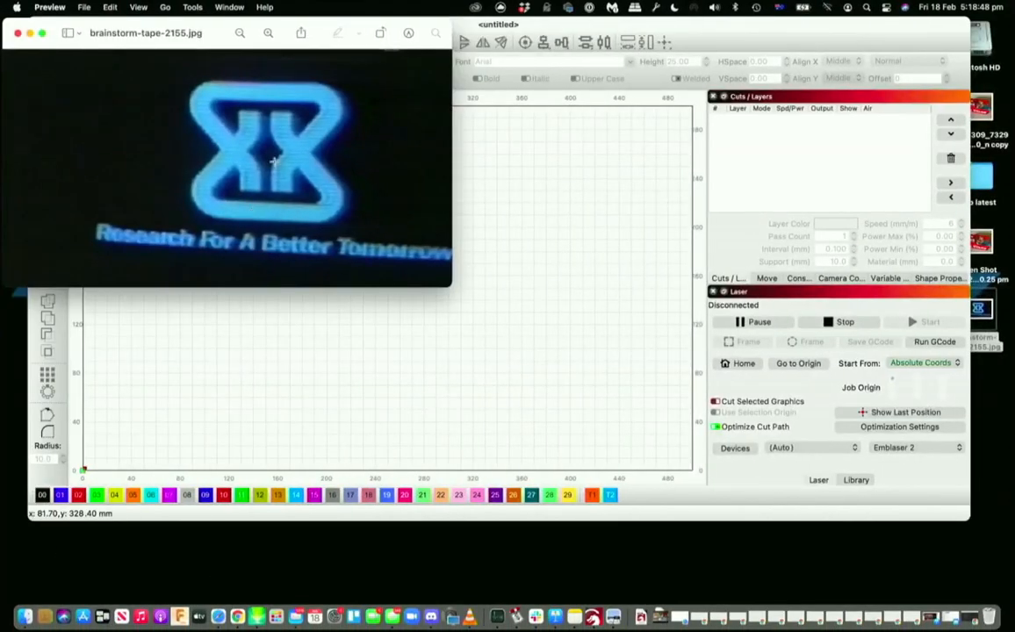
left_click(18, 32)
Step: Import brainstorm-tape-2155.jpg into the LightBurn workspace and enlarge it to about 349 by 186 mm
left_click_drag(981, 323, 485, 353)
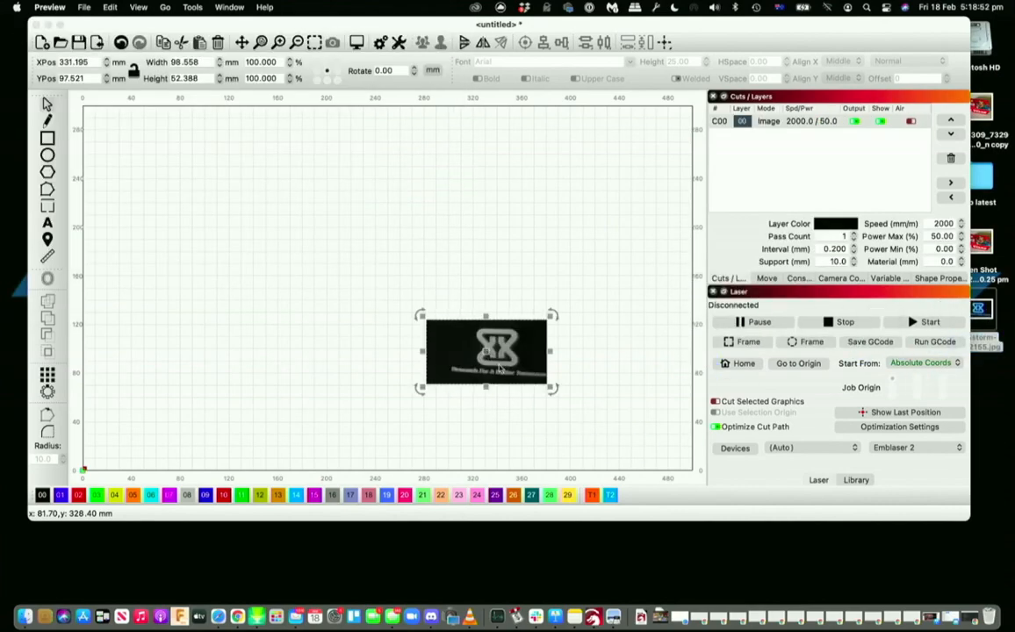
scroll(499, 365, "up", 1)
left_click_drag(419, 318, 189, 136)
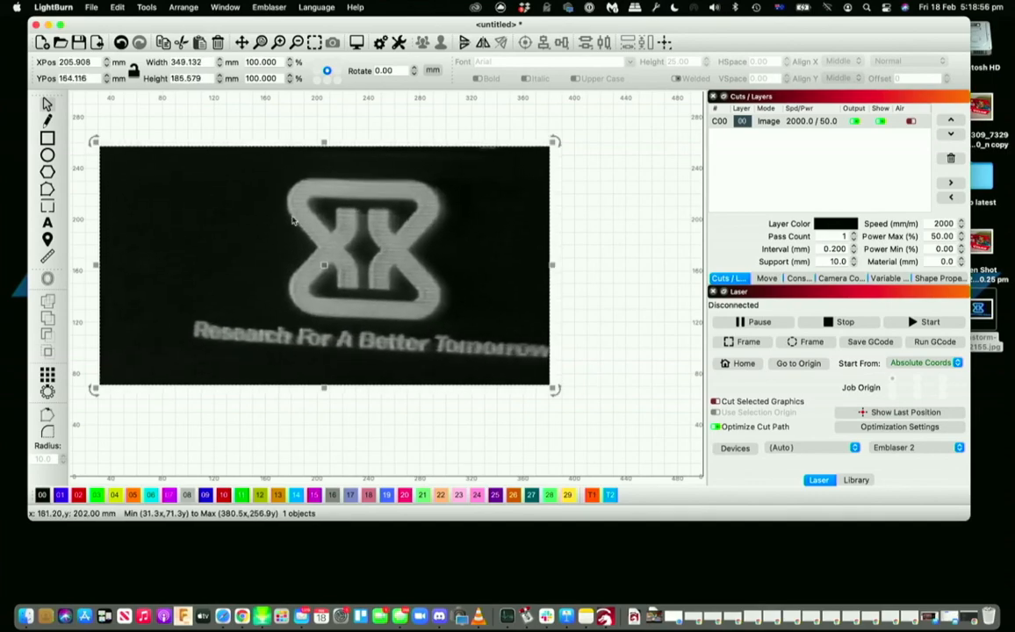
left_click(59, 24)
Step: Trace the logo image with a cutoff of 80 and a threshold of 128
right_click(298, 315)
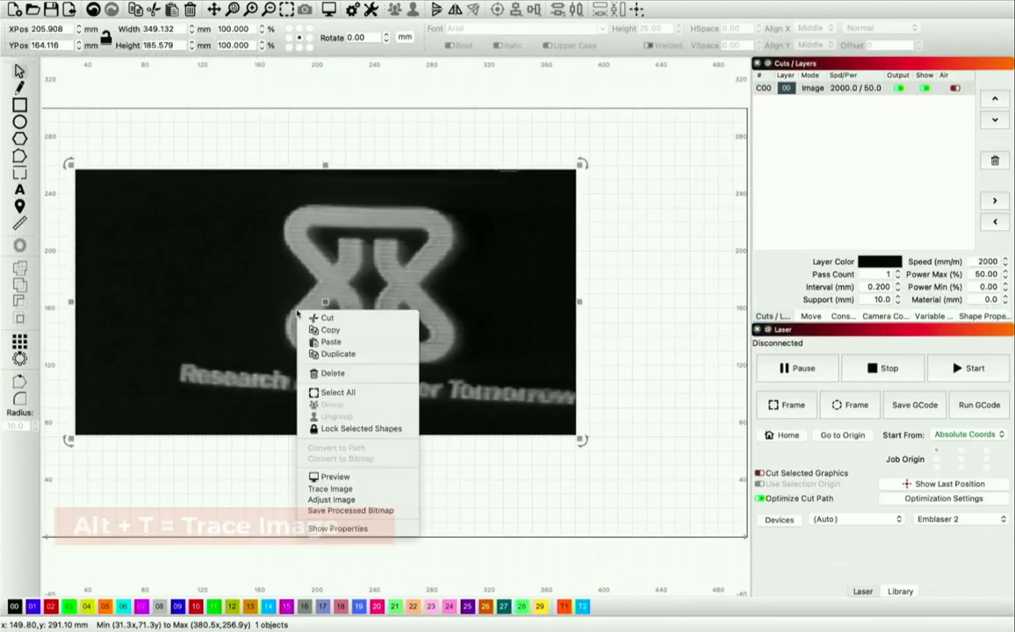
left_click(334, 489)
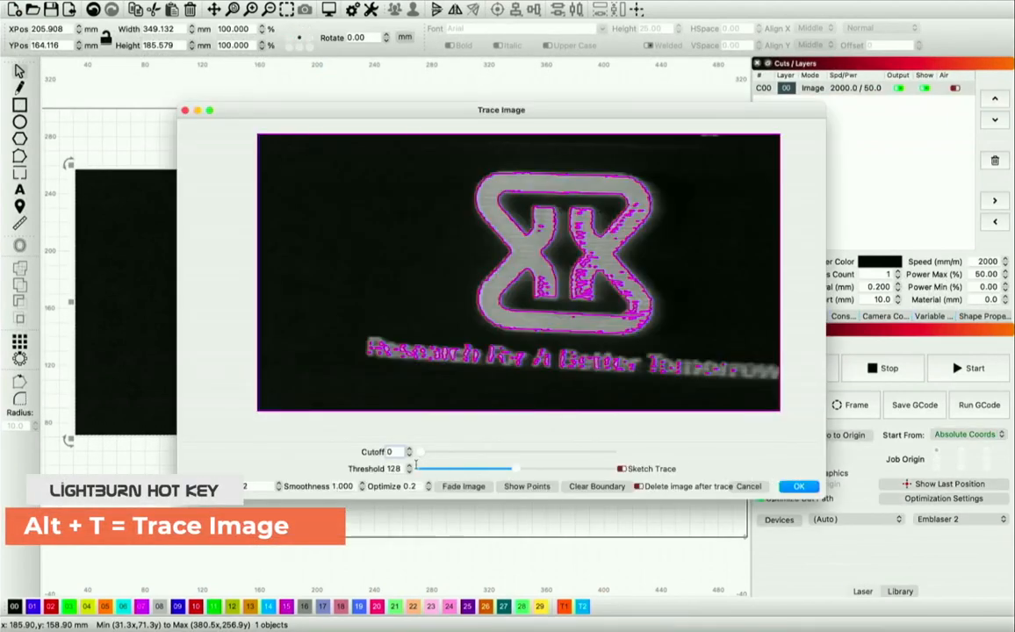
left_click_drag(419, 451, 438, 451)
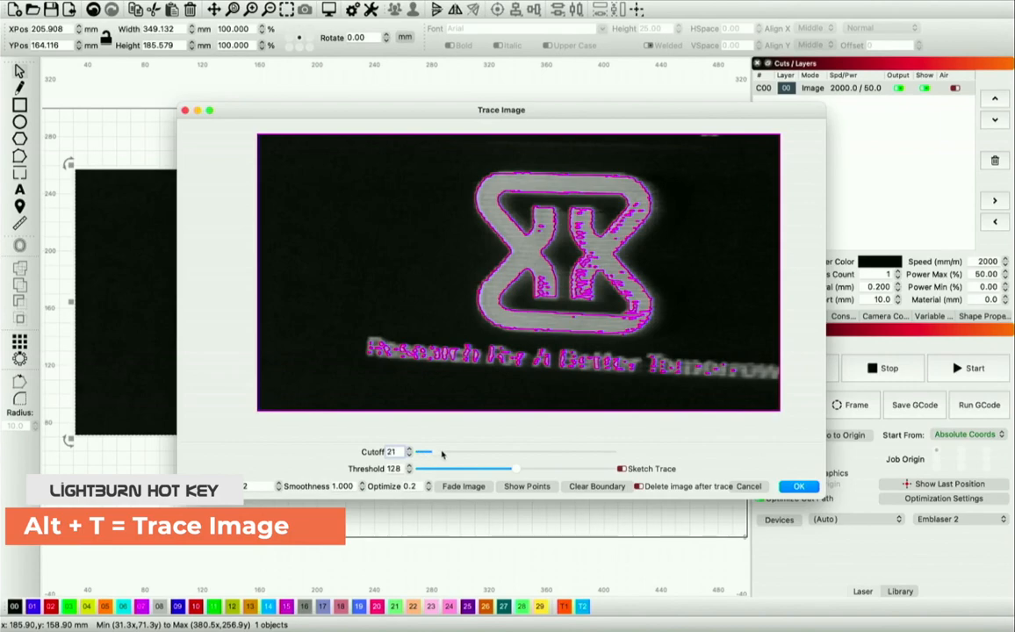
left_click(622, 470)
left_click(622, 469)
mouse_move(439, 454)
left_mouse_down()
mouse_move(430, 454)
mouse_move(479, 450)
left_mouse_up()
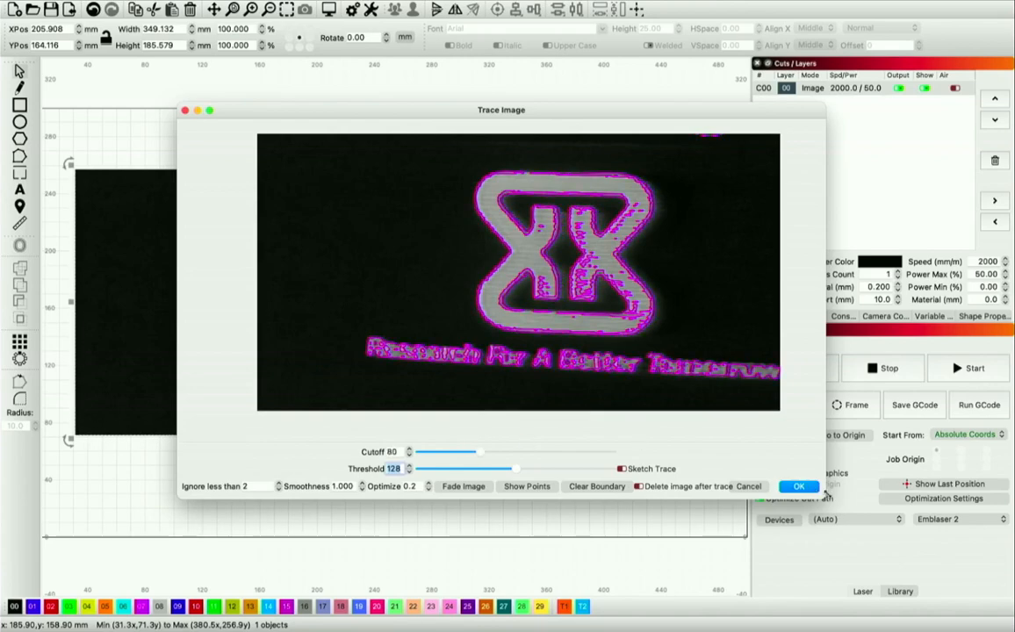
left_click(809, 487)
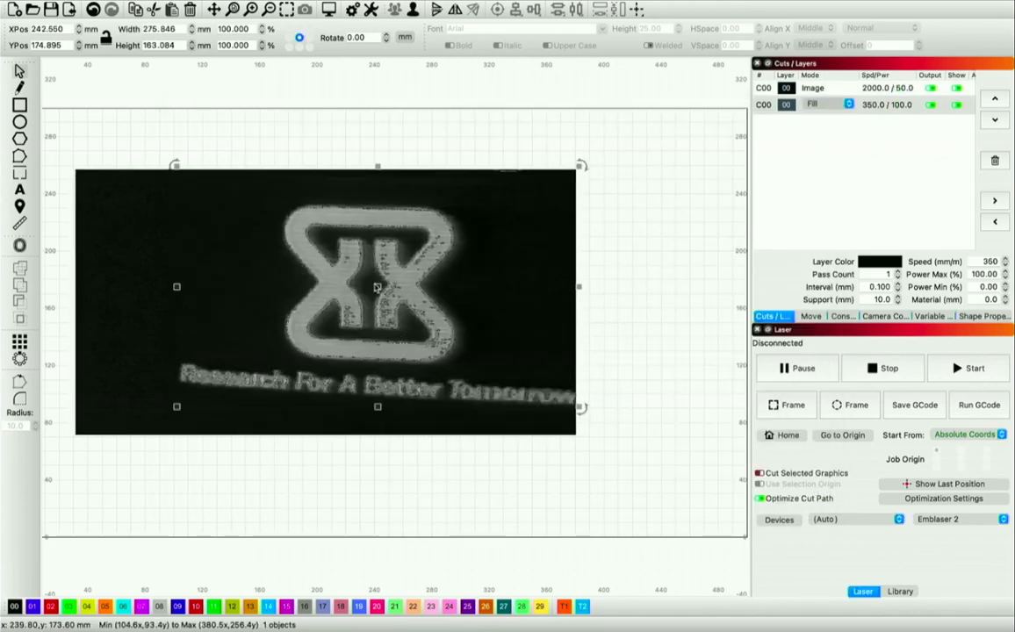
Step: Isolate the traced outline by hiding the image layer, and enlarge it to about 369 by 218 mm within the work area
mouse_move(474, 430)
left_mouse_down()
mouse_move(403, 469)
mouse_move(327, 476)
left_mouse_up()
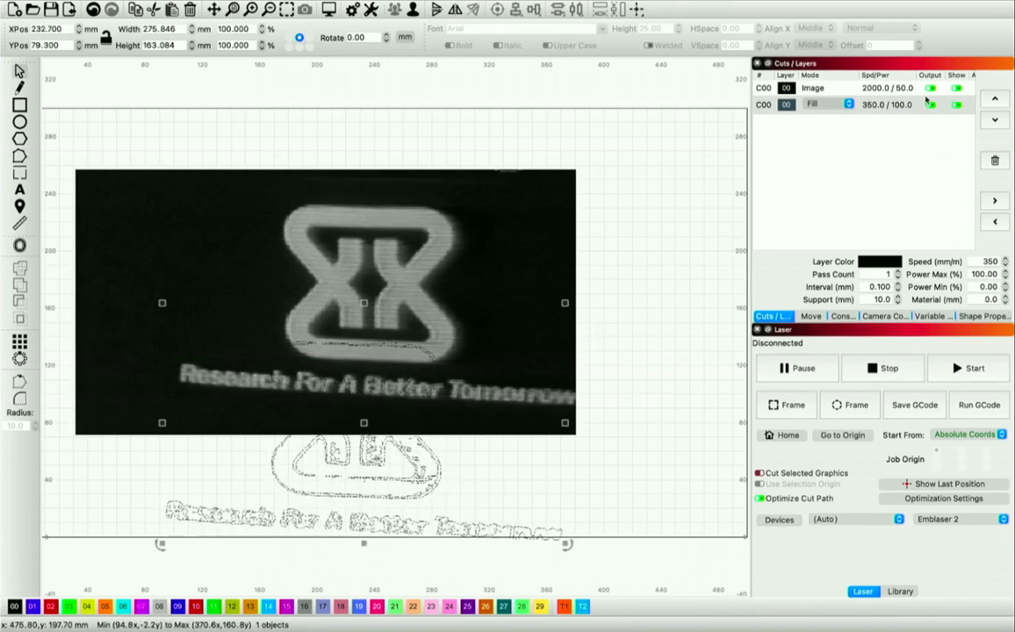
left_click(956, 89)
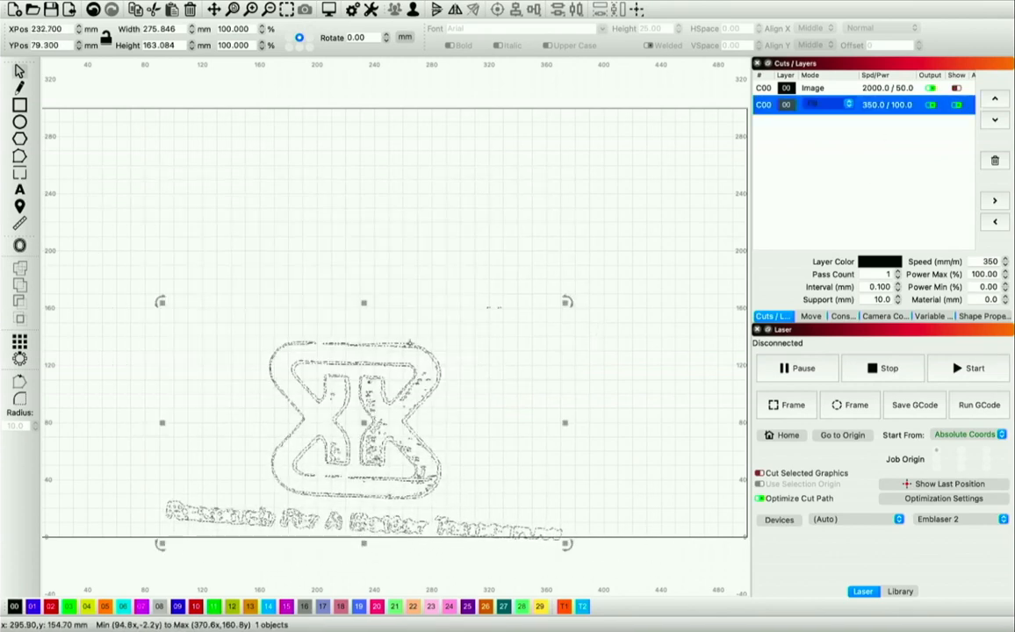
mouse_move(365, 425)
left_mouse_down()
mouse_move(365, 233)
mouse_move(367, 281)
left_mouse_up()
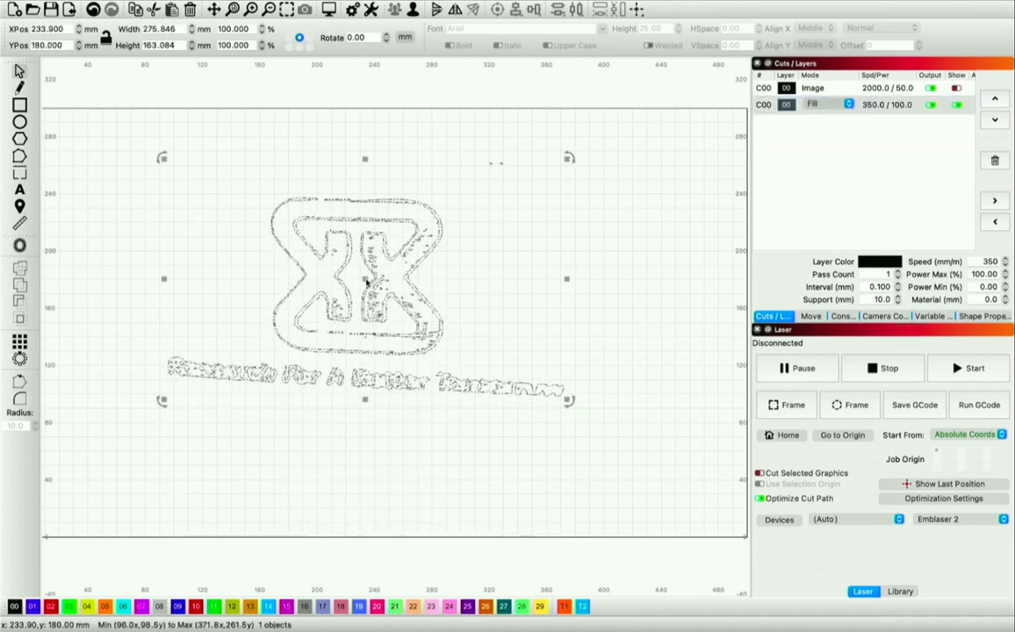
left_click_drag(569, 400, 673, 477)
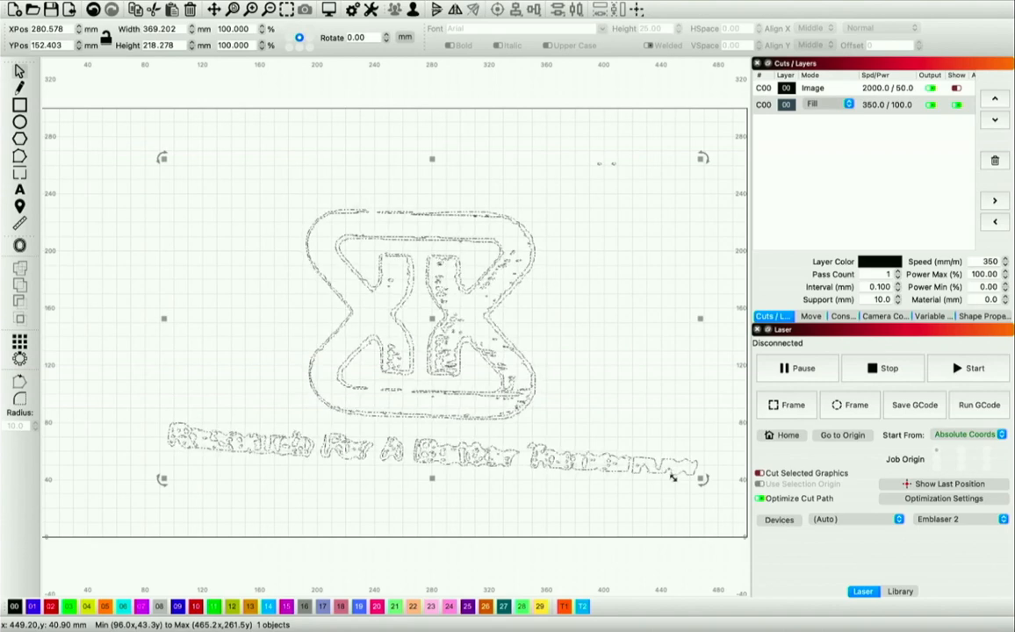
Step: Delete the traced outline and show the image layer again
key("Delete")
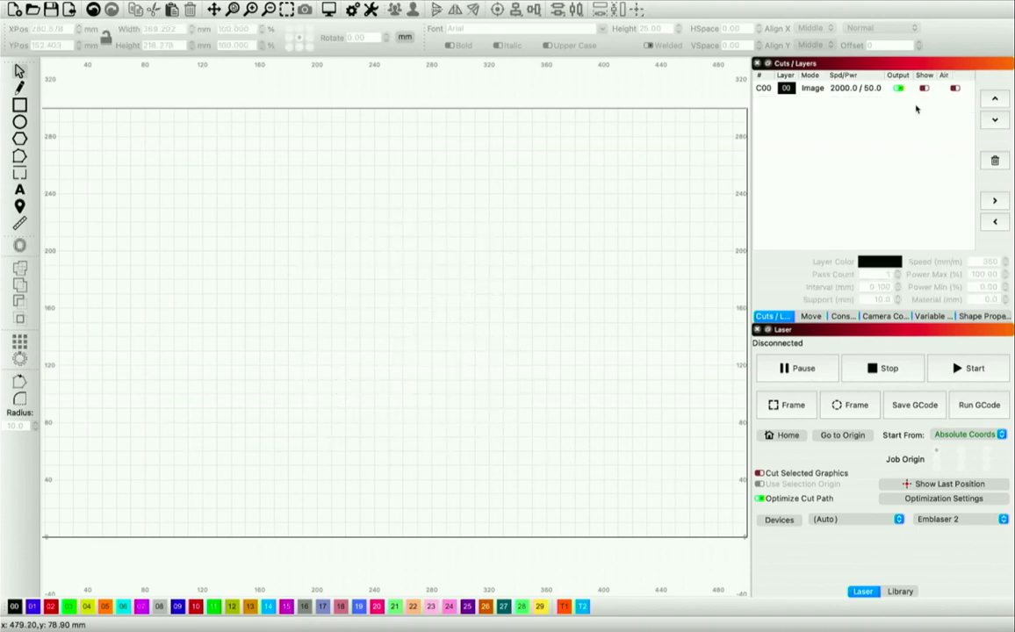
left_click(924, 88)
Step: Move the logo image mostly outside the work area, beyond its upper-left corner, and lock it as a reference
scroll(385, 317, "down", 4)
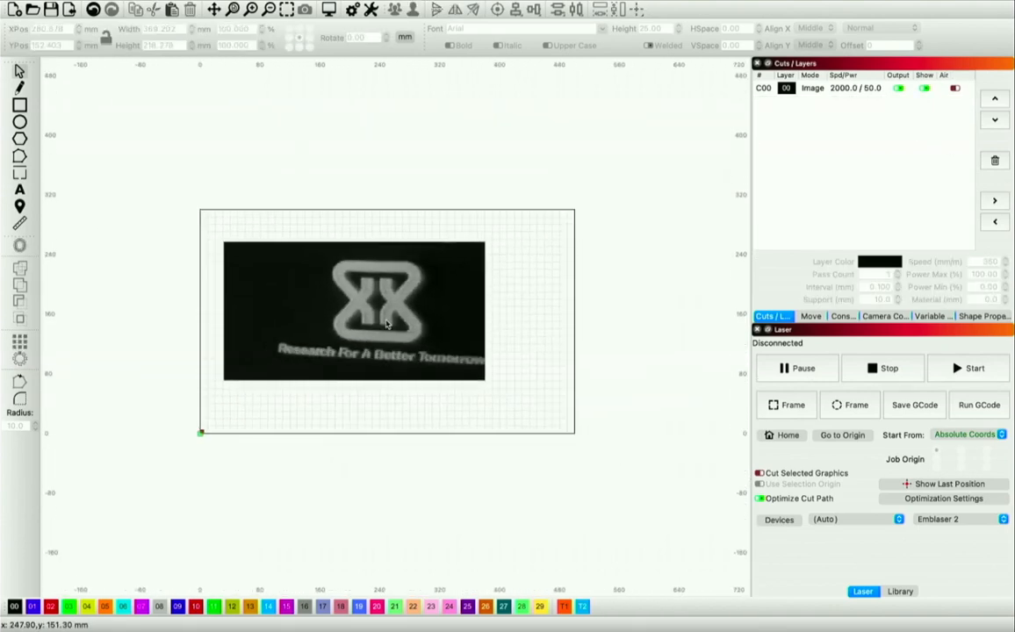
left_click(355, 330)
left_click_drag(355, 330, 130, 163)
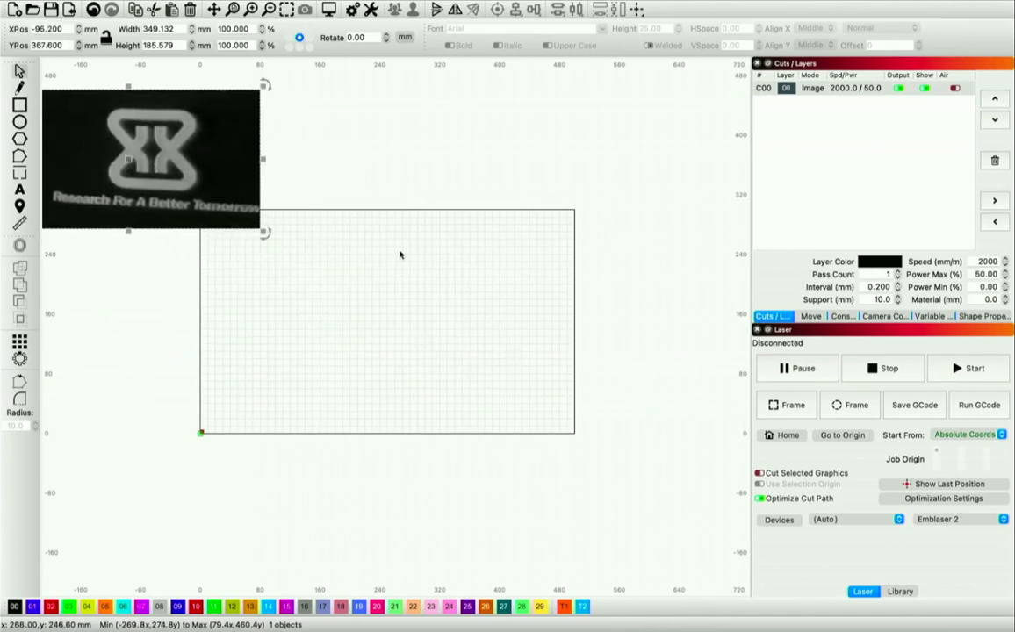
right_click(207, 204)
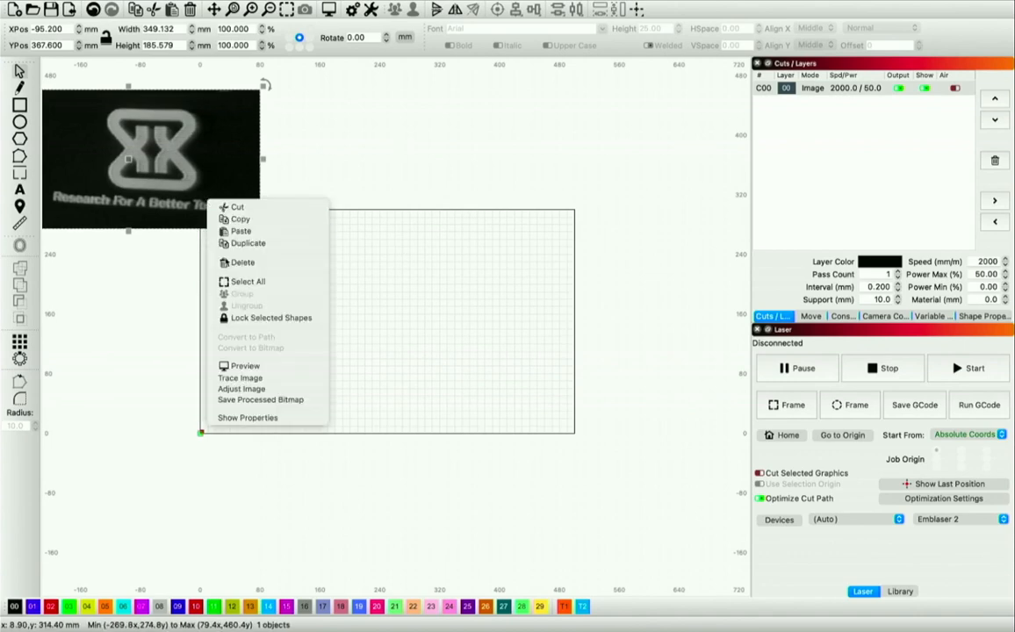
left_click(239, 317)
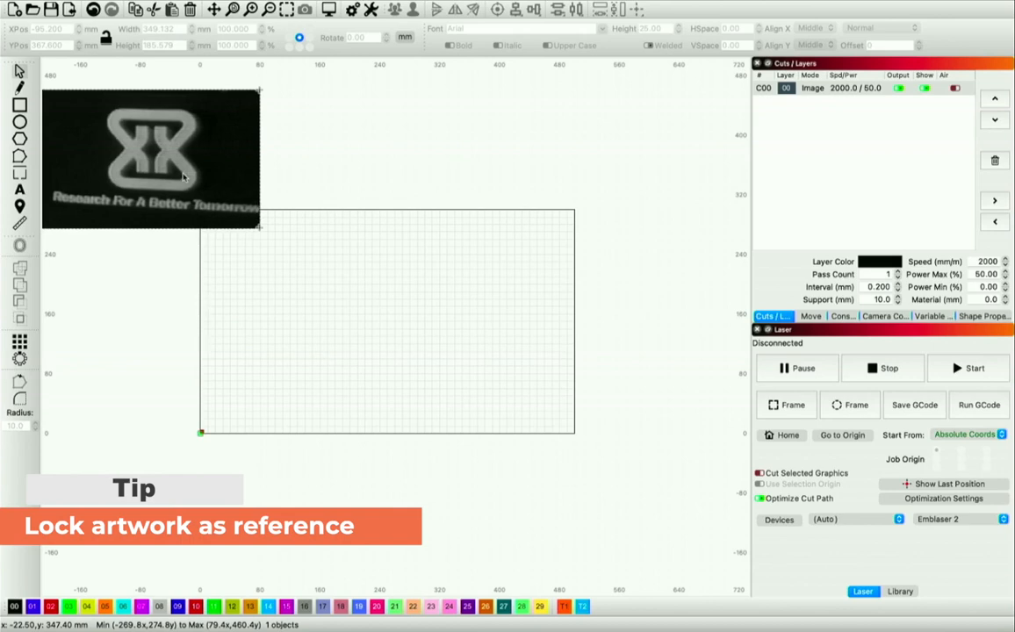
left_click_drag(212, 172, 484, 399)
left_click_drag(428, 382, 195, 192)
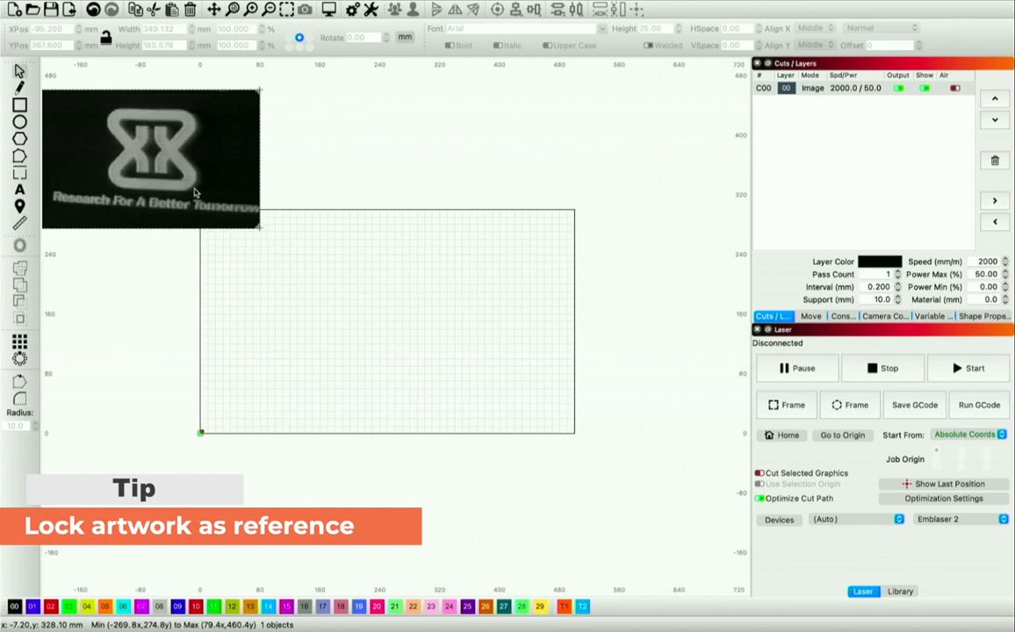
Step: Examine the logo in the locked reference image, comparing its left and right halves before redrawing it
left_click(232, 10)
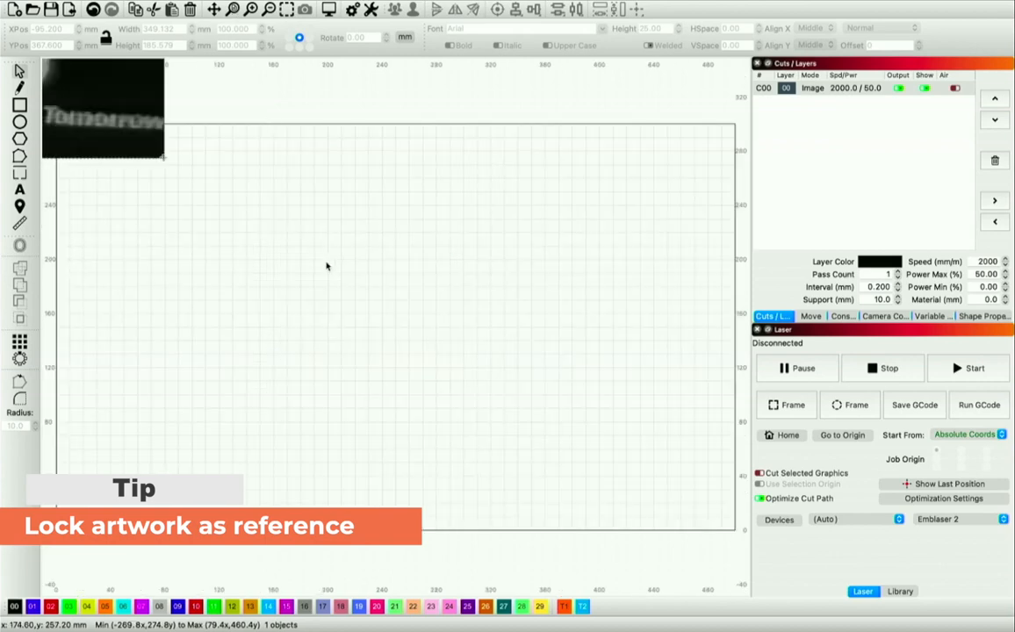
scroll(324, 260, "down", 3)
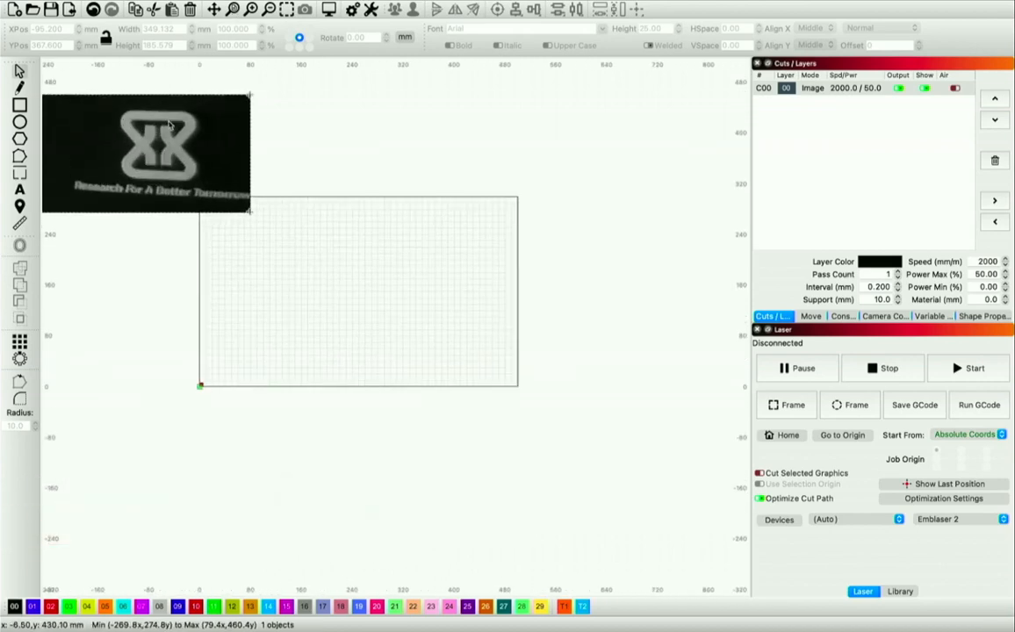
scroll(236, 255, "up", 3)
scroll(236, 255, "up", 1)
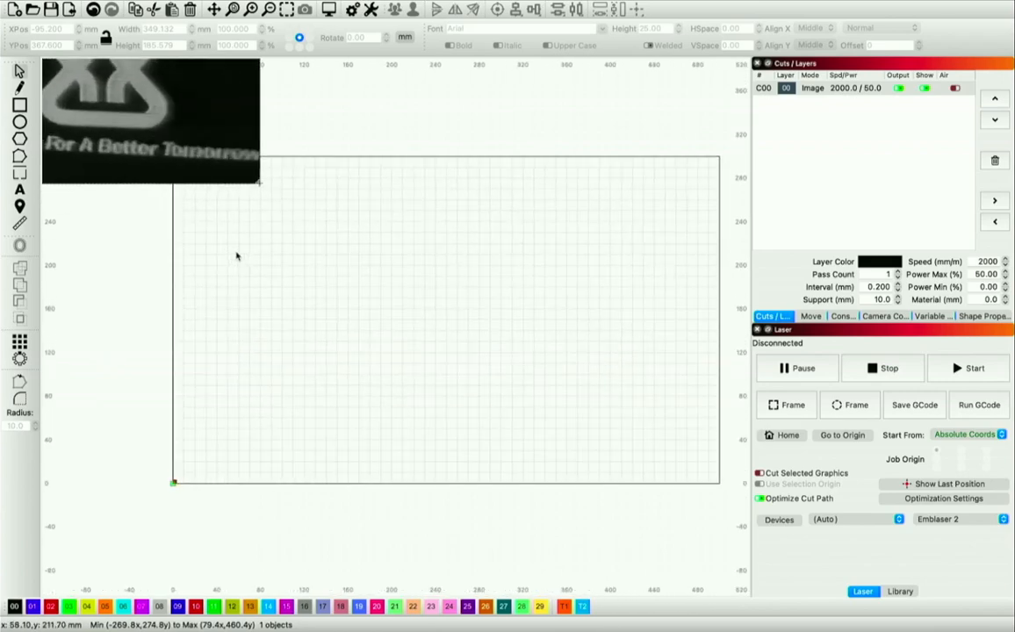
scroll(236, 255, "down", 1)
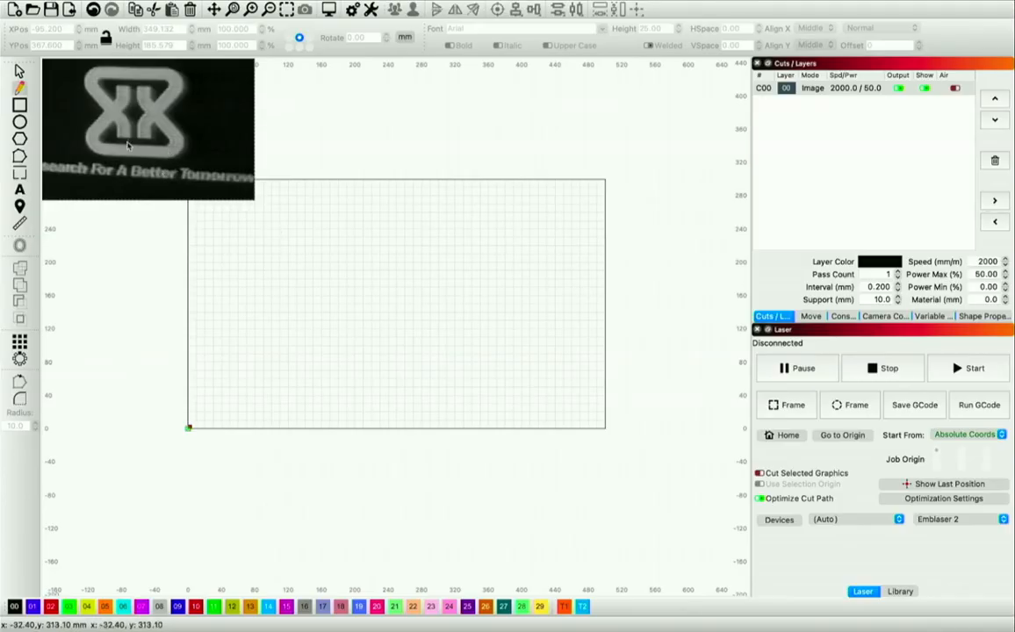
scroll(83, 97, "up", 4)
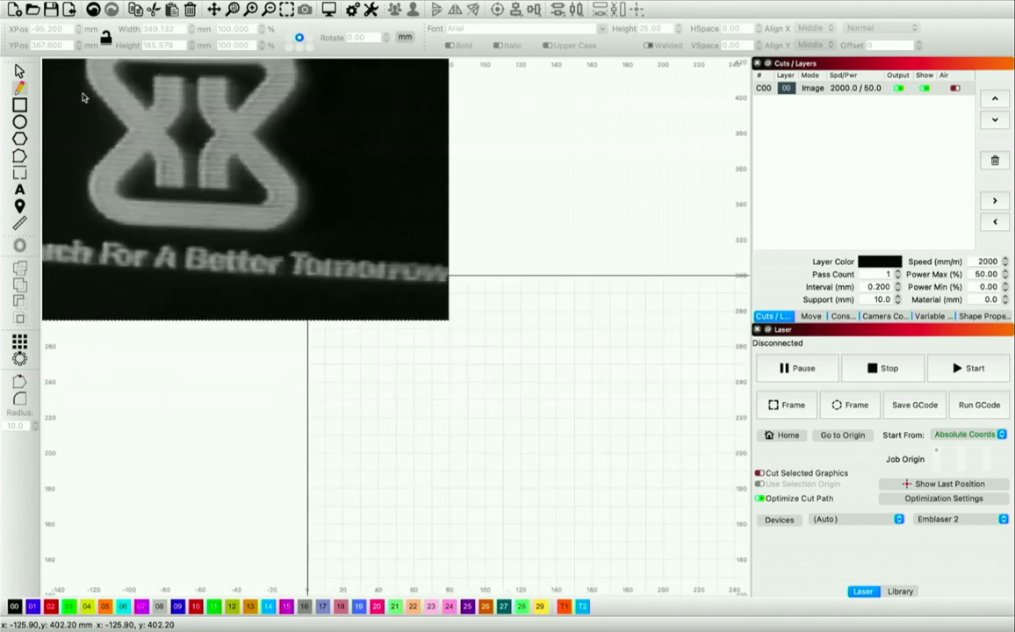
scroll(85, 98, "down", 5)
scroll(212, 341, "down", 2)
scroll(144, 244, "up", 5)
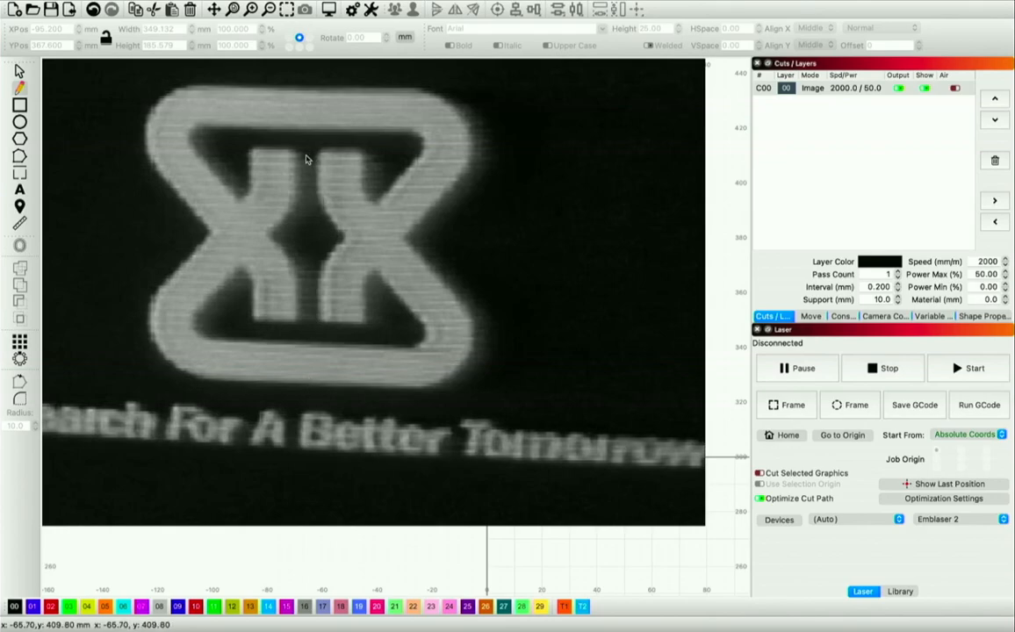
left_click(19, 72)
left_click_drag(307, 141, 495, 411)
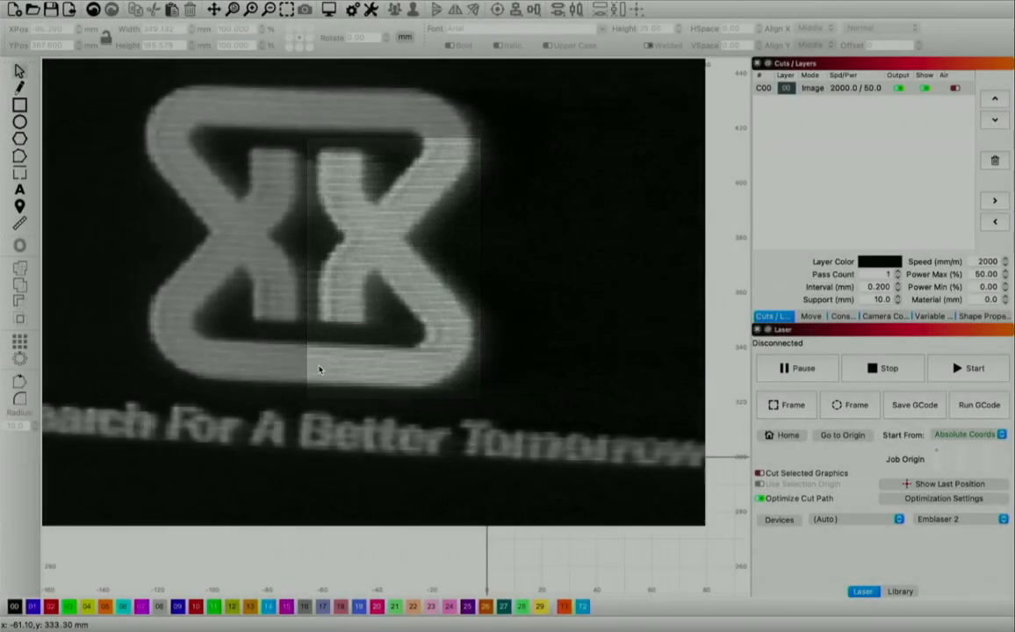
Step: Draw a connected three-segment line in the work area: about 155 mm horizontal, a diagonal rising to the left, and about 40 mm vertical
scroll(320, 369, "down", 7)
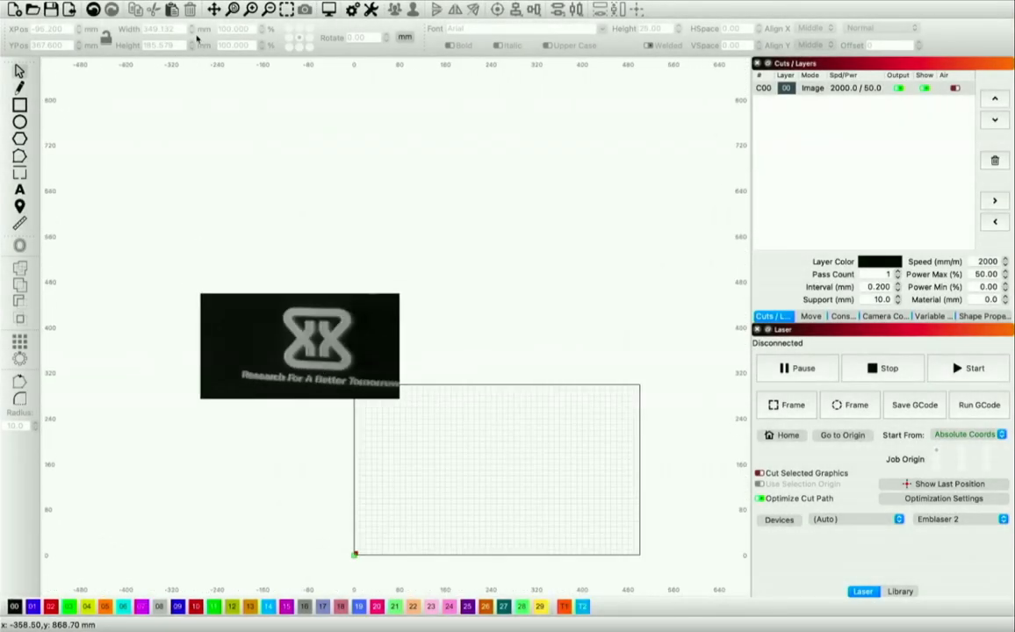
left_click(234, 10)
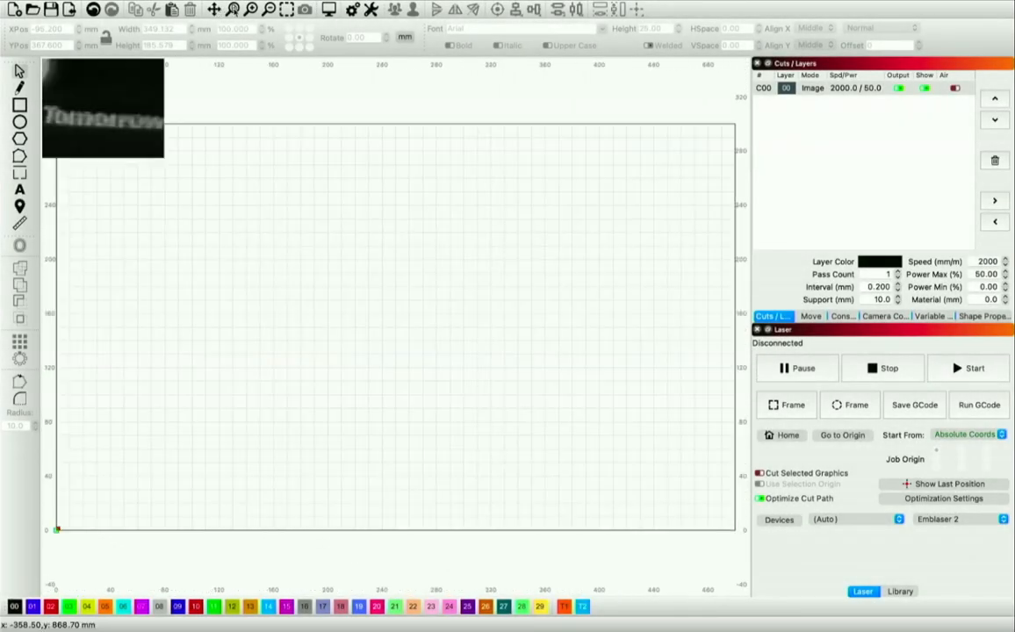
left_click(19, 88)
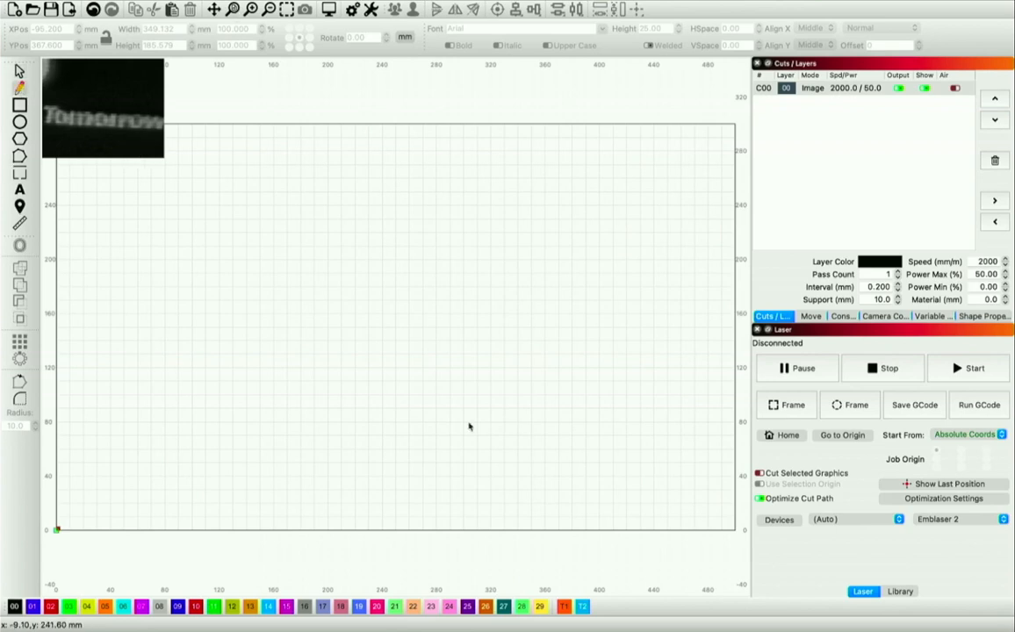
left_click(328, 420)
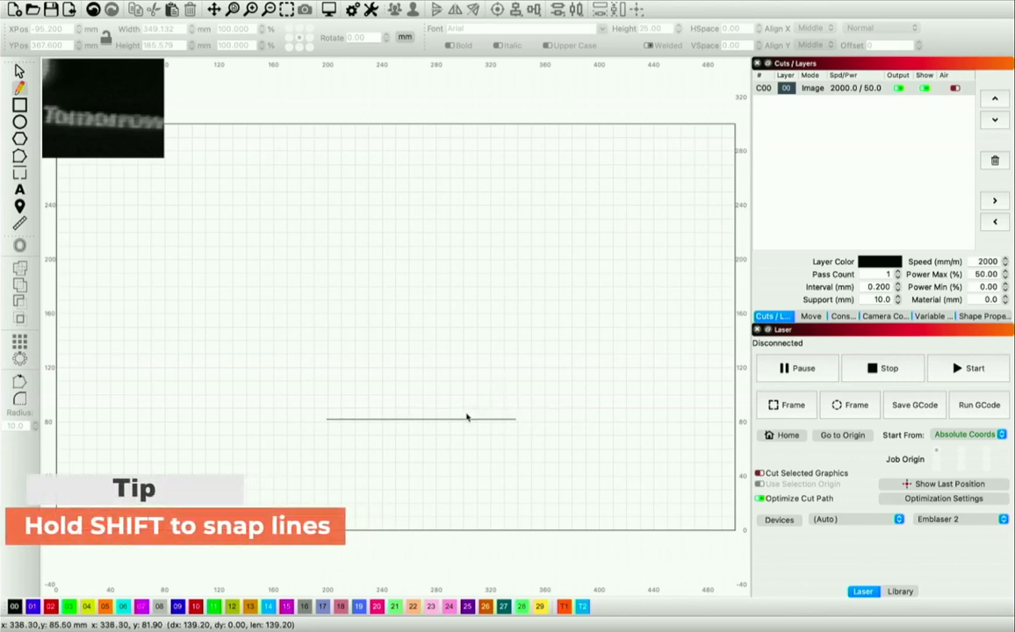
left_click(536, 422)
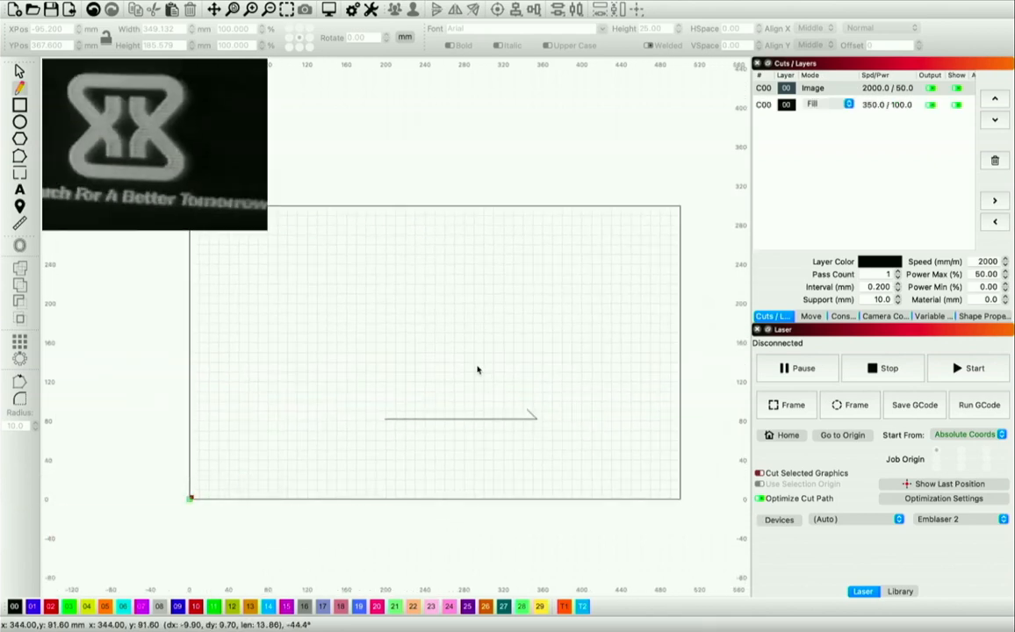
left_click(416, 322)
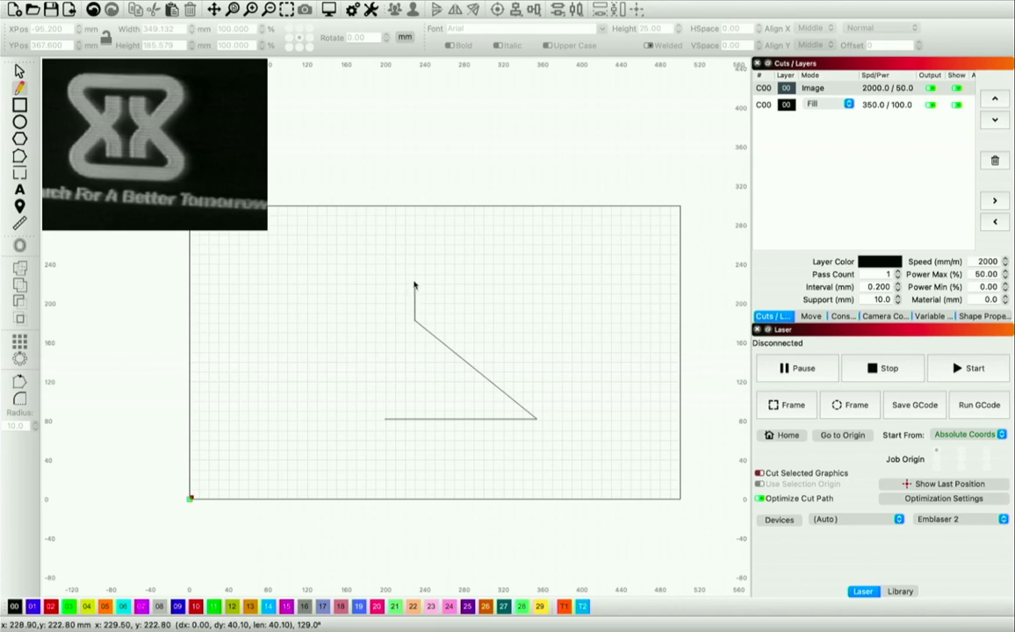
left_click(415, 285)
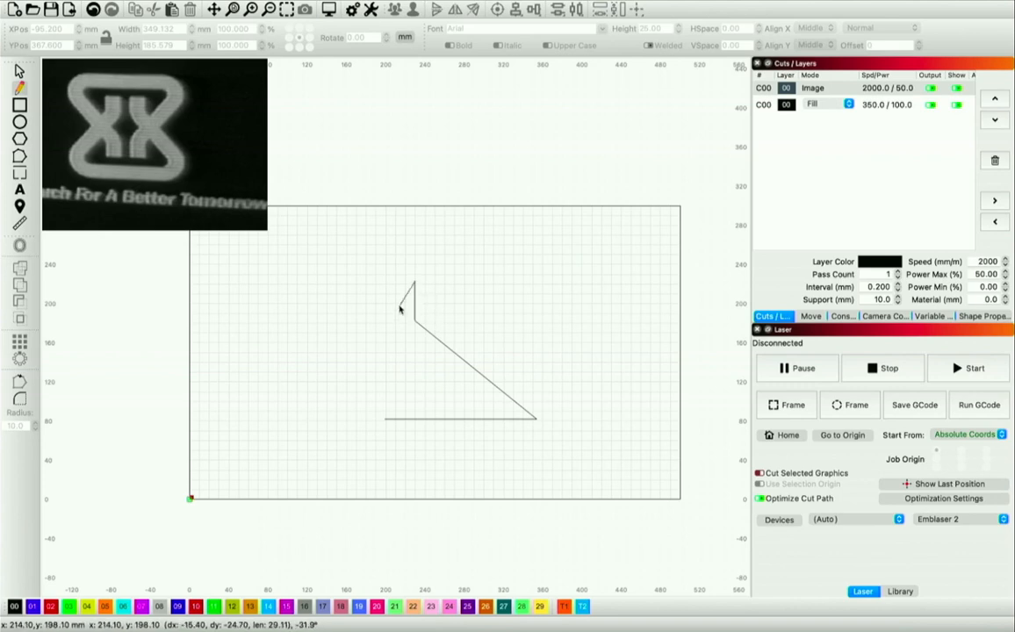
left_click(20, 71)
left_click(415, 321)
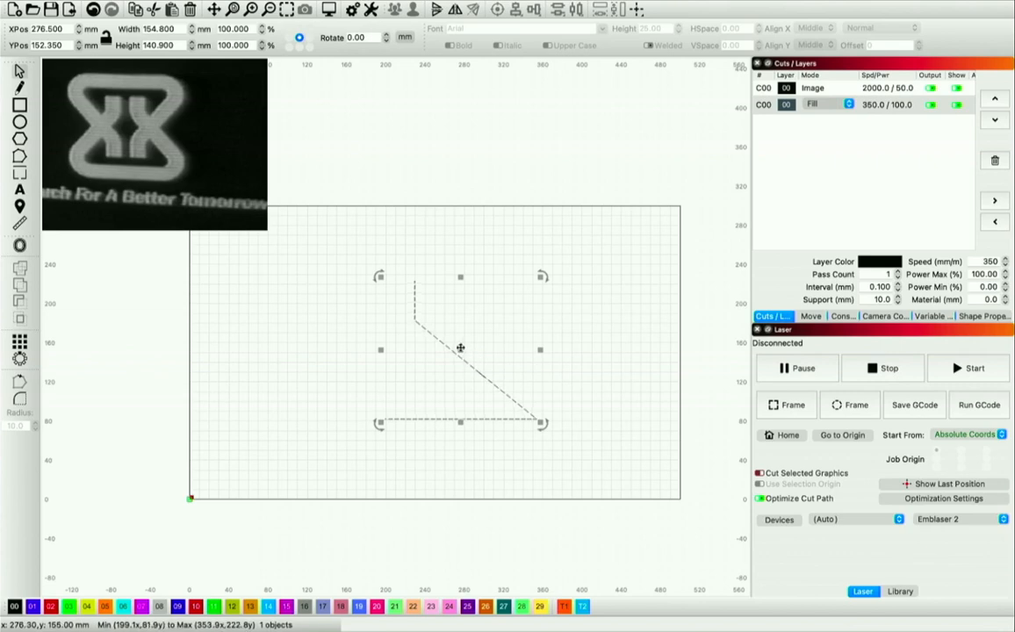
Step: Shift the three-segment line about 26 mm right and 8 mm down, and round its lower-right corner with a 20 mm radius
left_click_drag(460, 349, 487, 360)
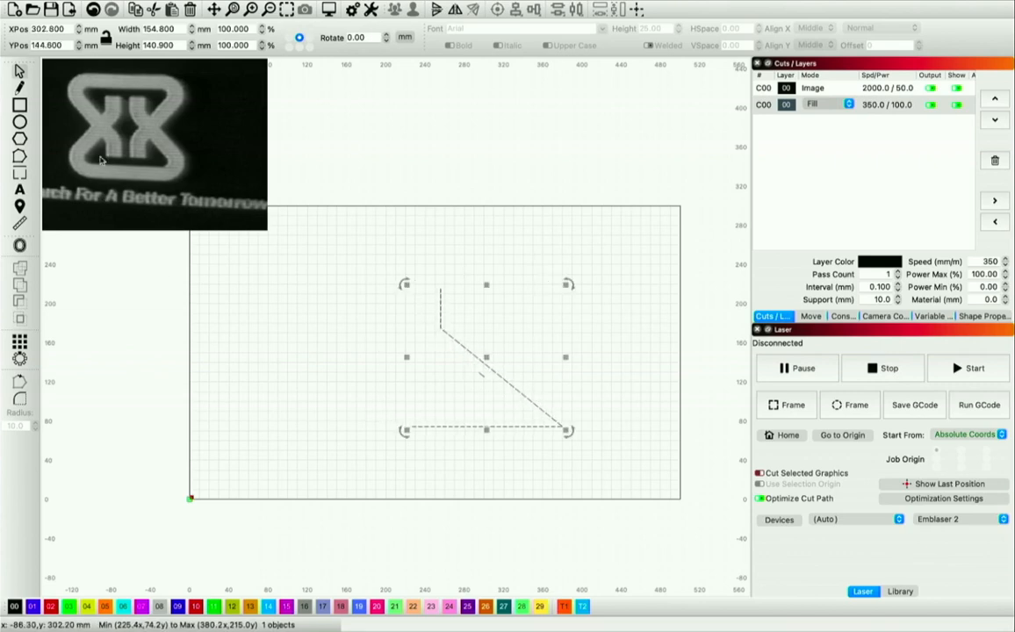
left_click(358, 336)
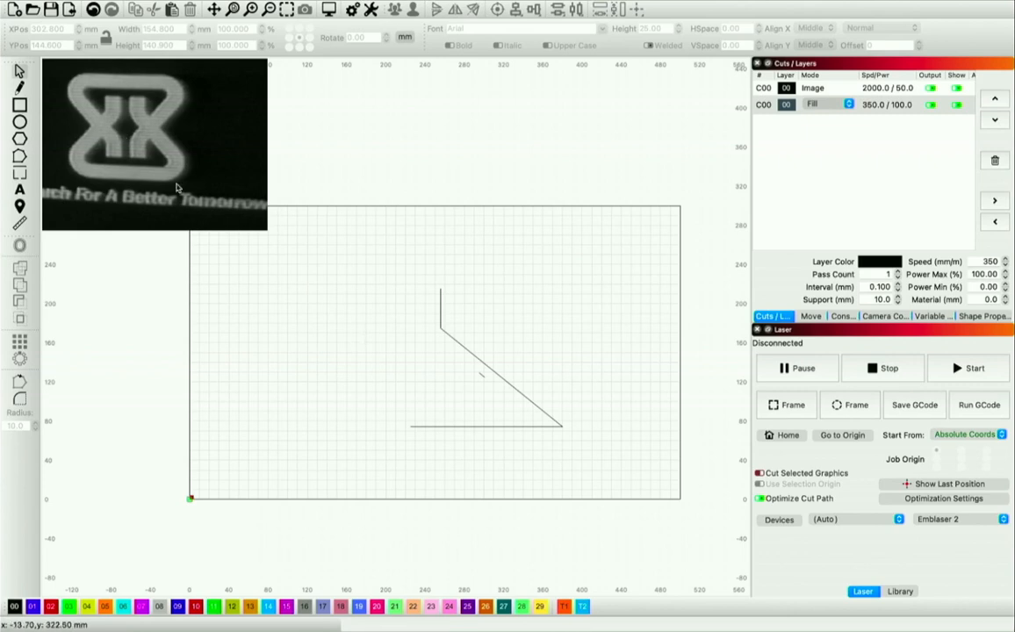
left_click(444, 332)
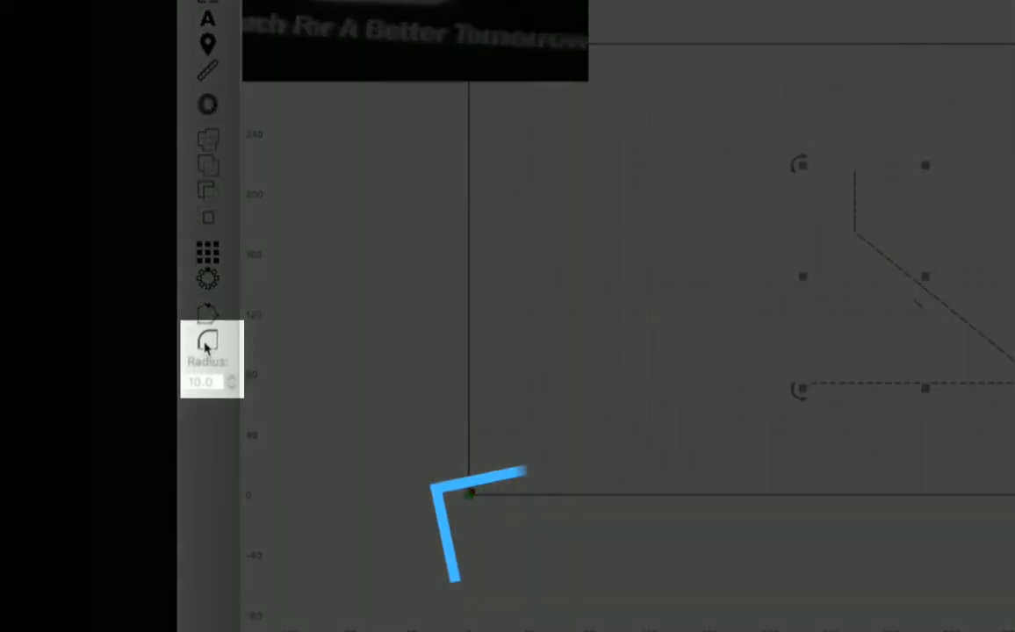
left_click(207, 344)
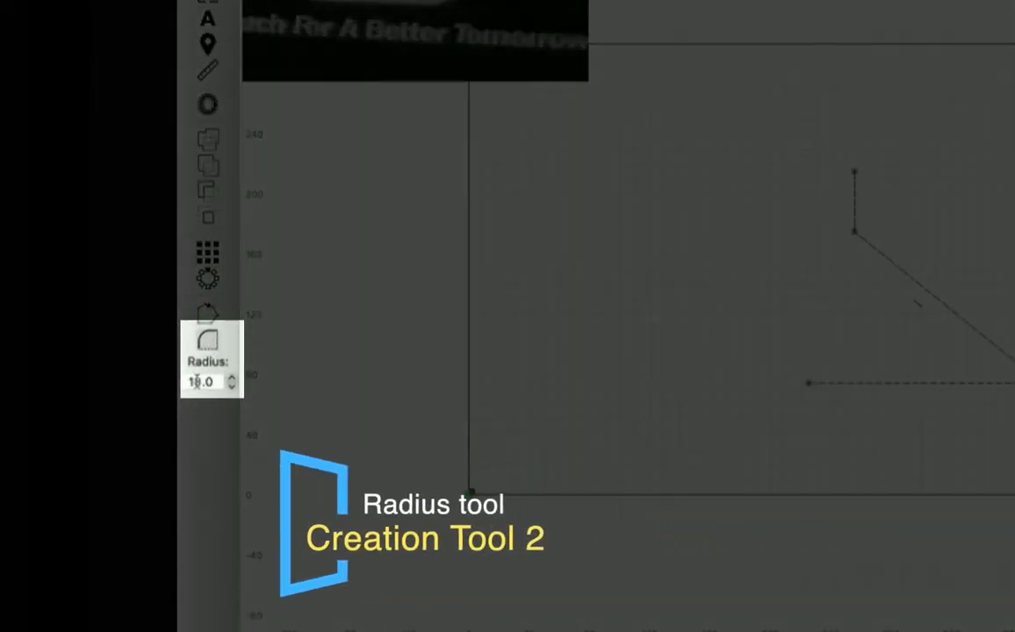
key("BackSpace")
type("2")
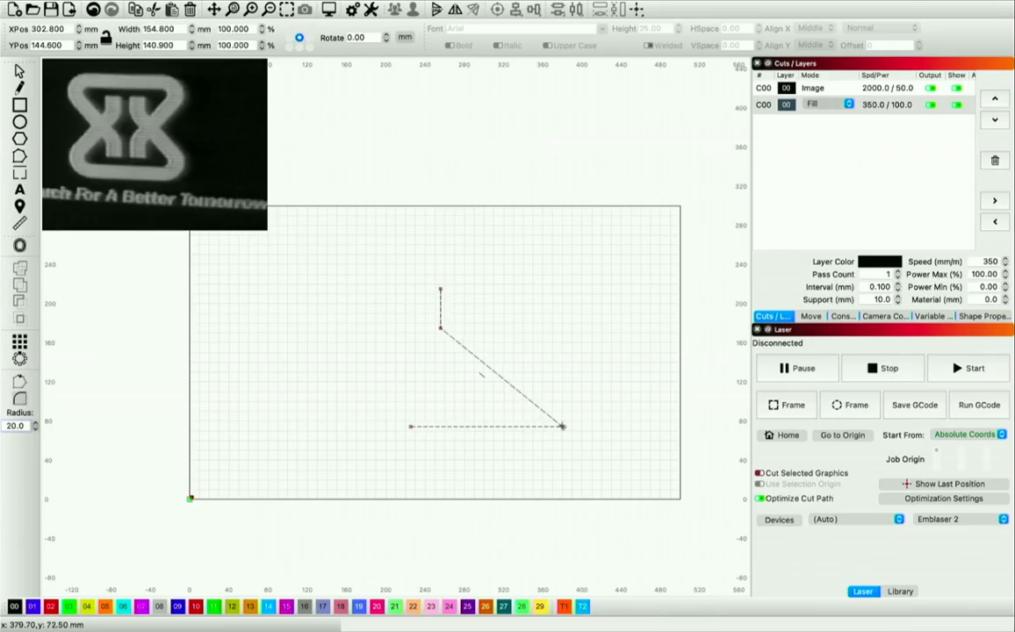
left_click(561, 425)
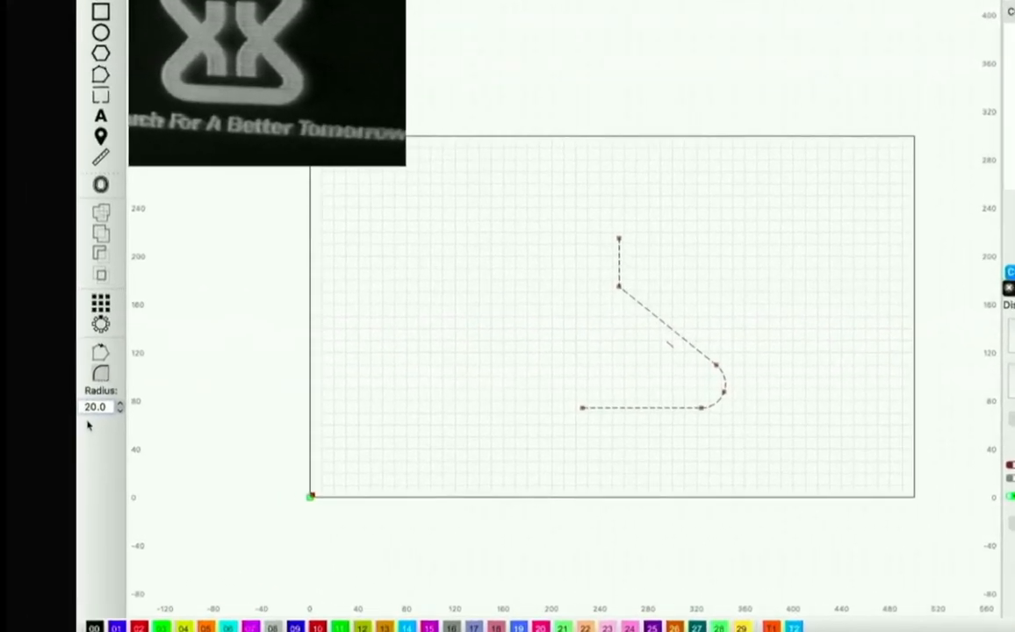
Step: Try to round the corner between the diagonal and vertical segments with a 10 mm radius
key("BackSpace")
type("1")
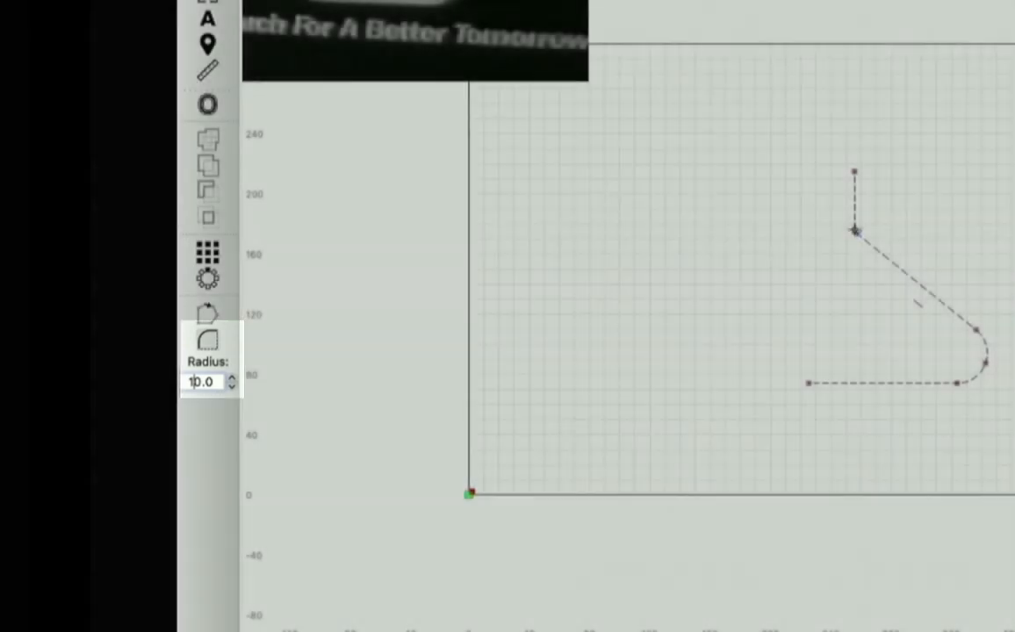
left_click(854, 230)
key("Escape")
left_click(998, 264)
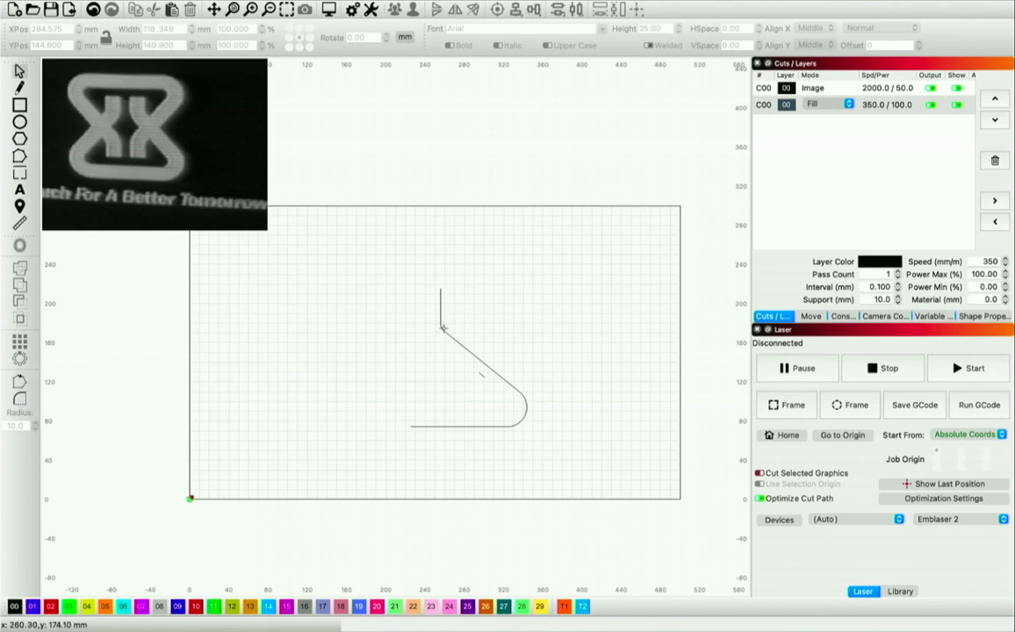
Step: Round the corner between the diagonal and vertical segments with a 15 mm radius
left_click(442, 329)
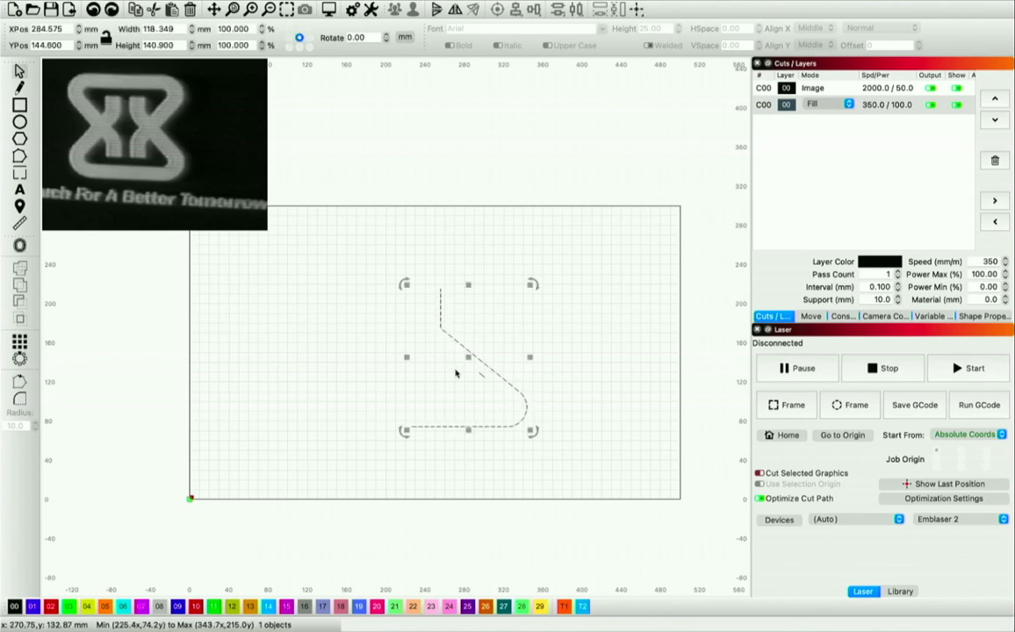
left_click(20, 399)
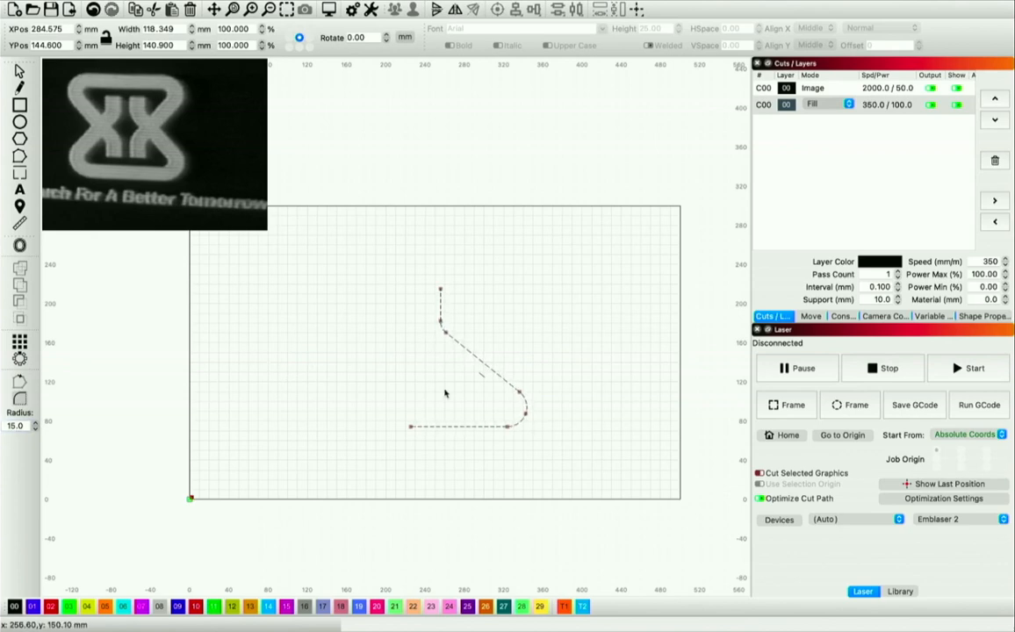
left_click(19, 70)
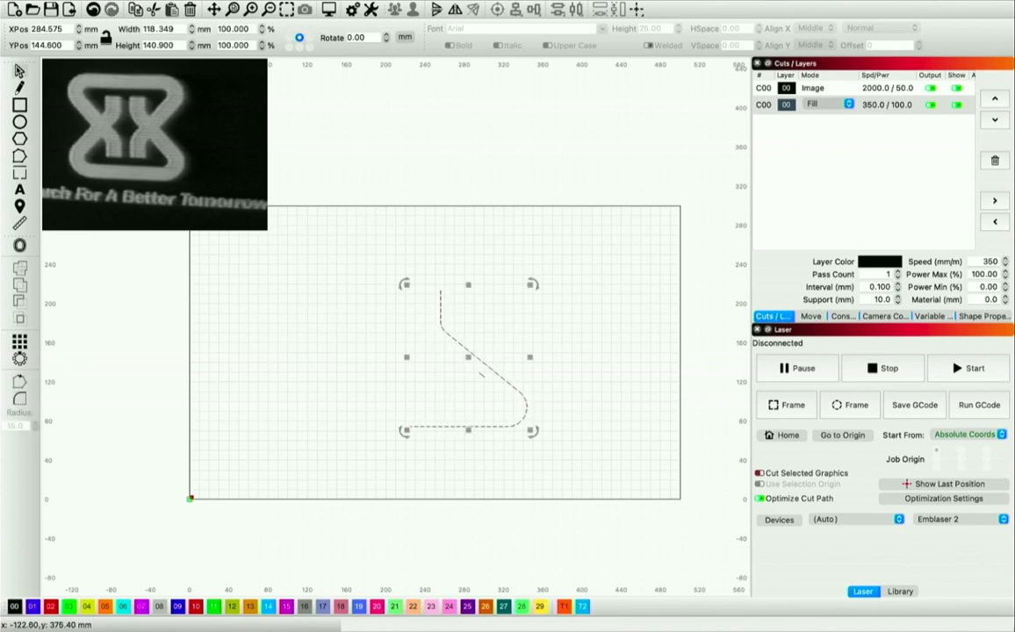
Step: Delete the short stray line just below the middle of the diagonal segment
left_click(323, 399)
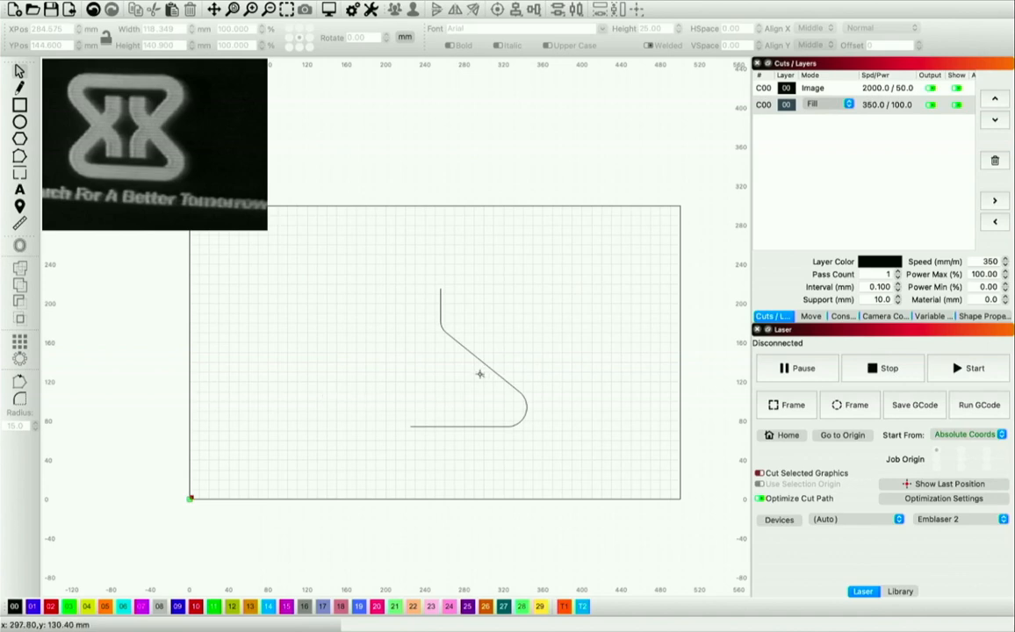
left_click(480, 375)
key("Delete")
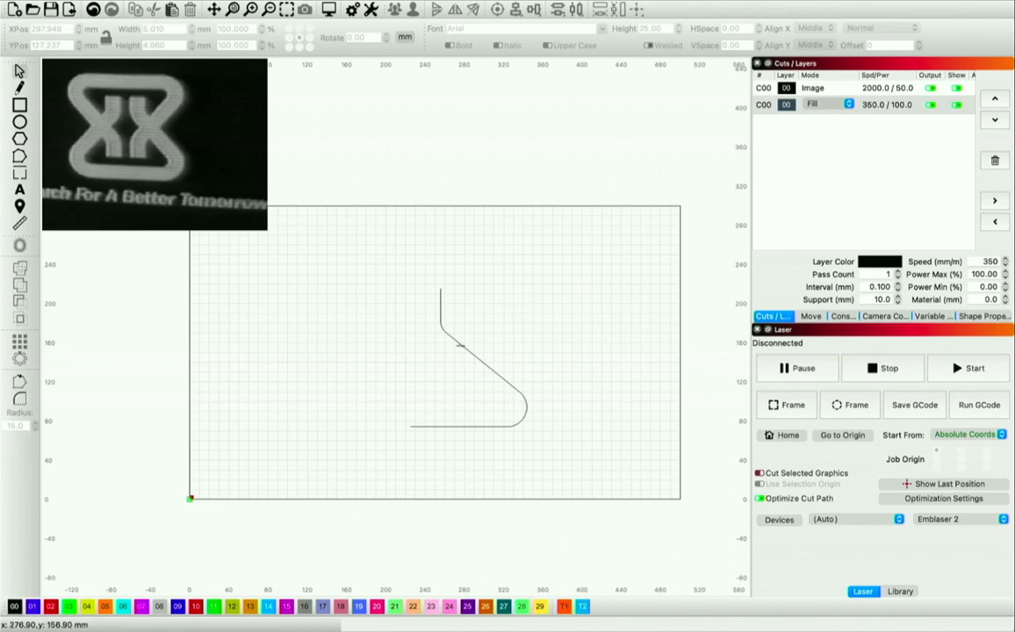
Step: Shorten the horizontal segment by about 16 mm by moving its free end node towards the rounded corner
left_click(461, 345)
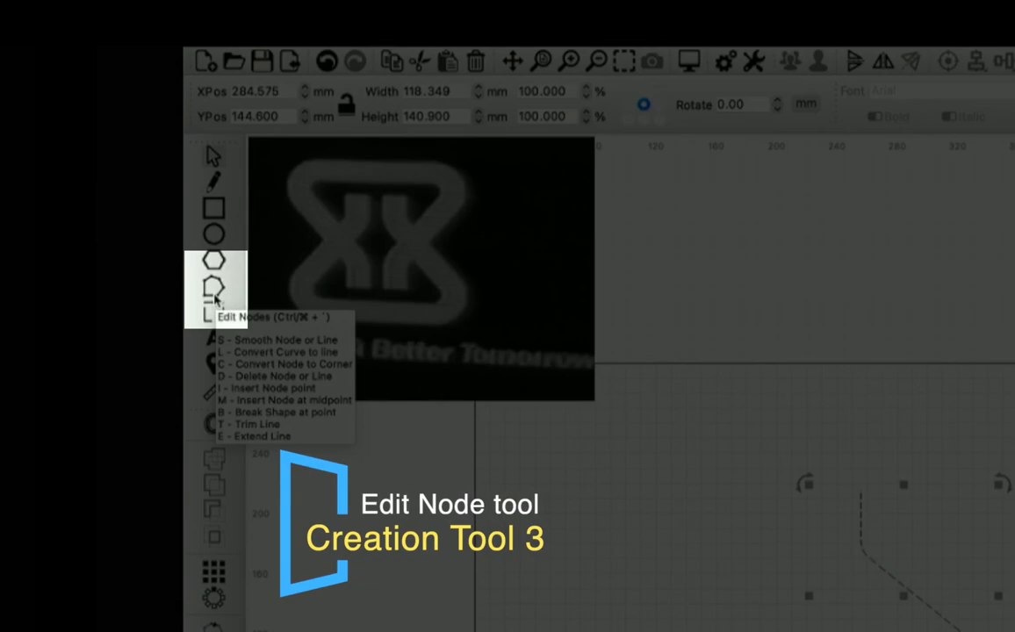
left_click(214, 290)
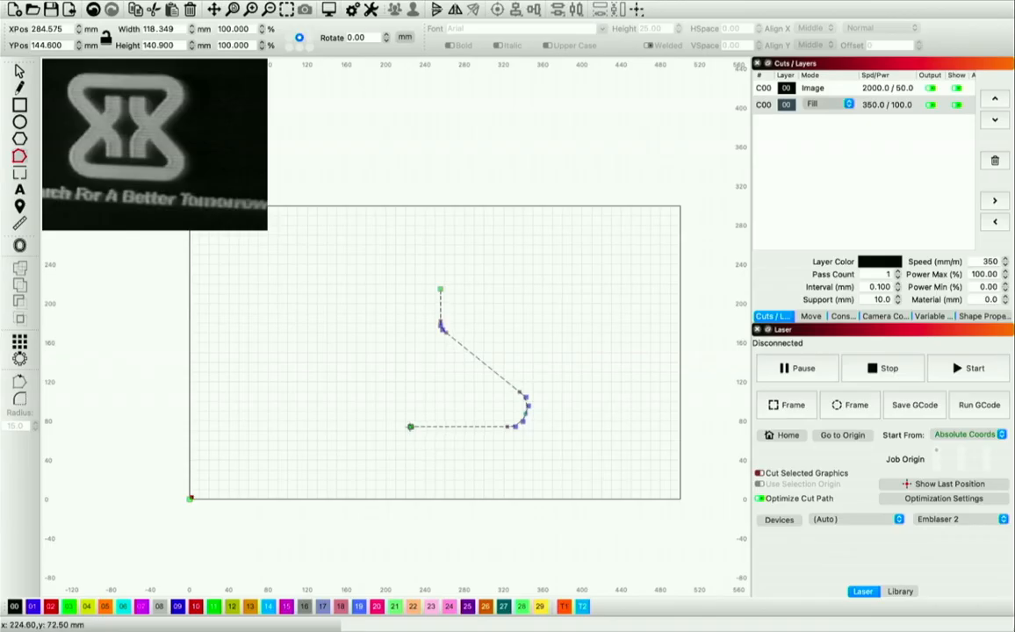
left_click_drag(410, 426, 427, 426)
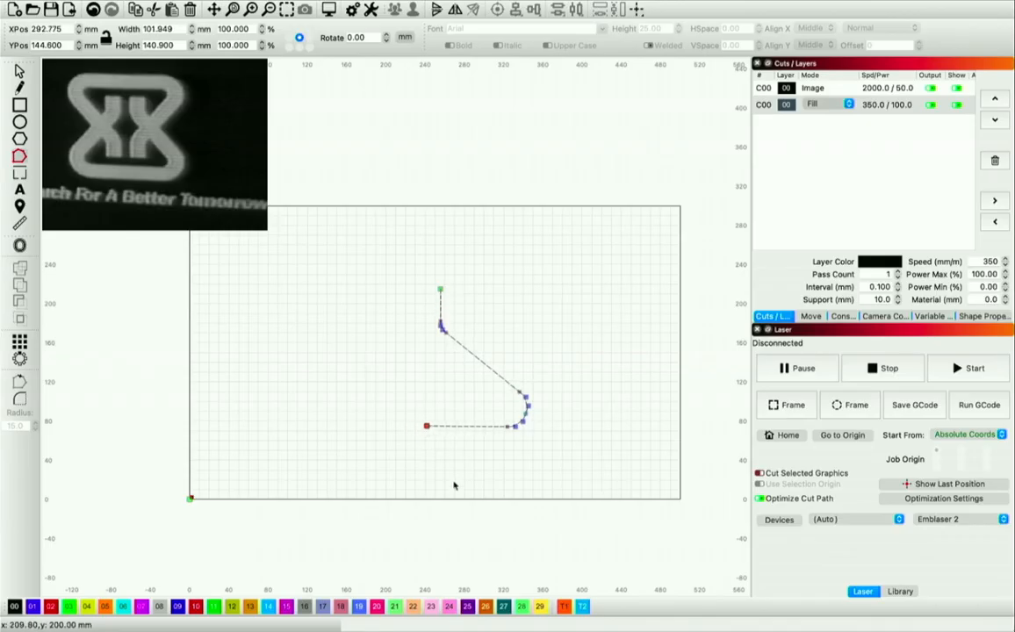
Step: Shorten the vertical segment by about 10 mm by moving its upper end node down, and leave node editing
scroll(489, 411, "up", 3)
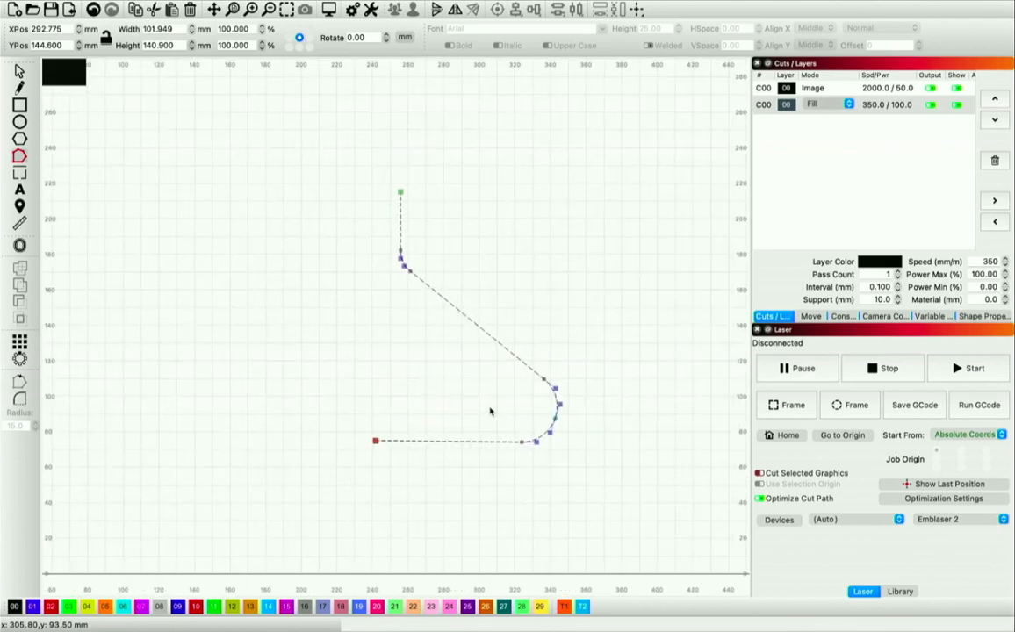
scroll(490, 411, "down", 3)
scroll(490, 411, "up", 1)
left_click_drag(437, 283, 438, 301)
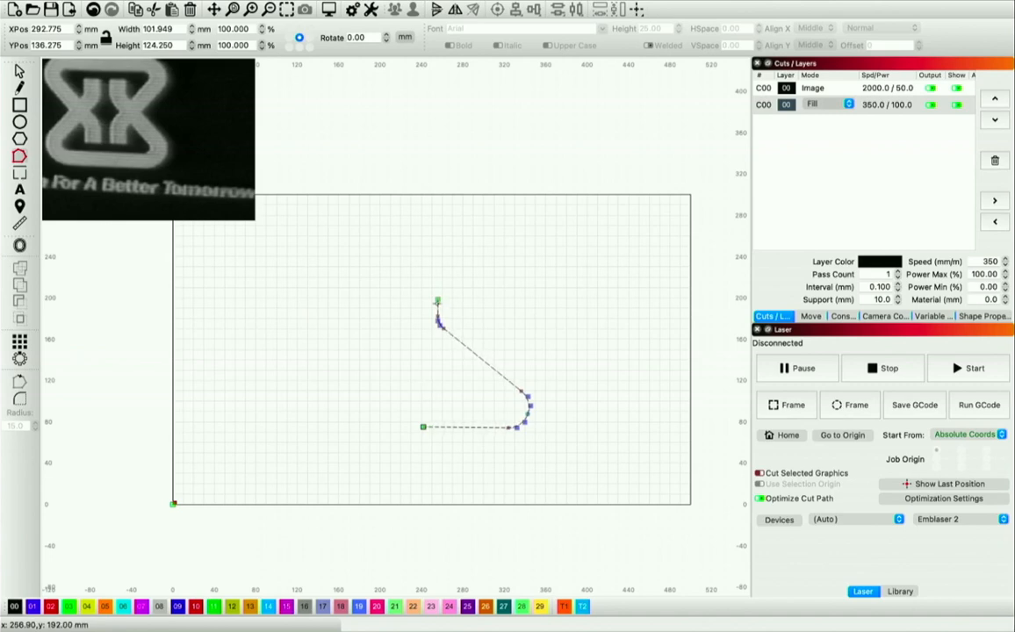
left_click_drag(437, 302, 438, 295)
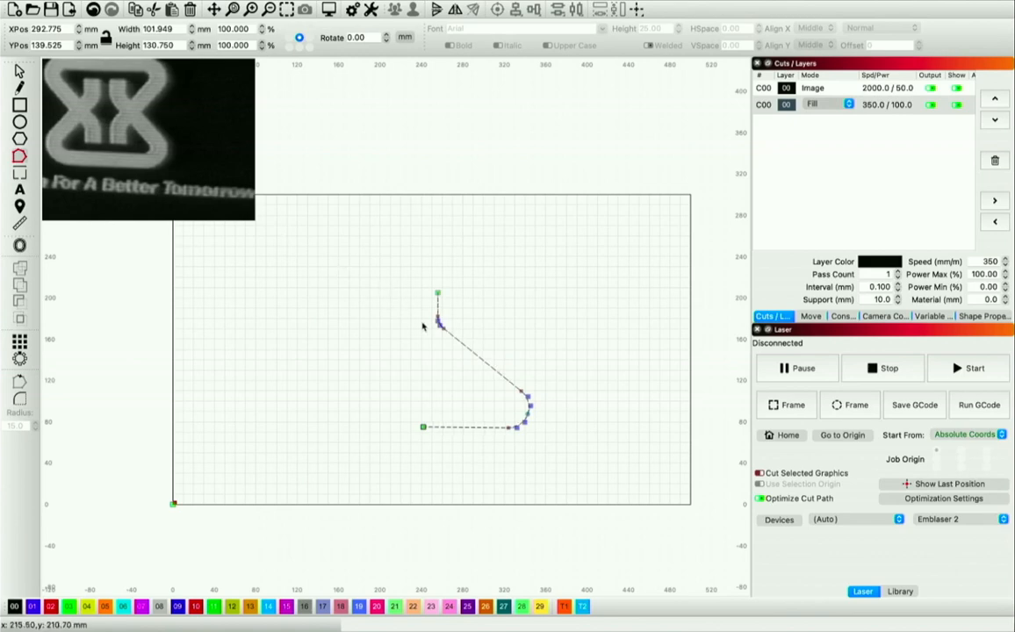
scroll(442, 319, "up", 3)
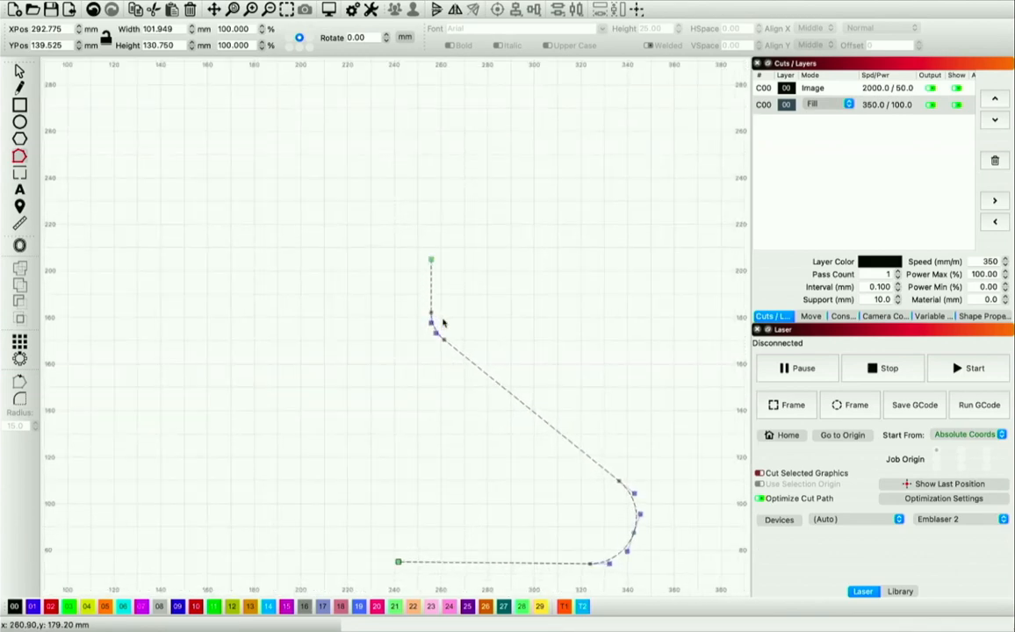
scroll(443, 322, "down", 2)
scroll(442, 322, "down", 3)
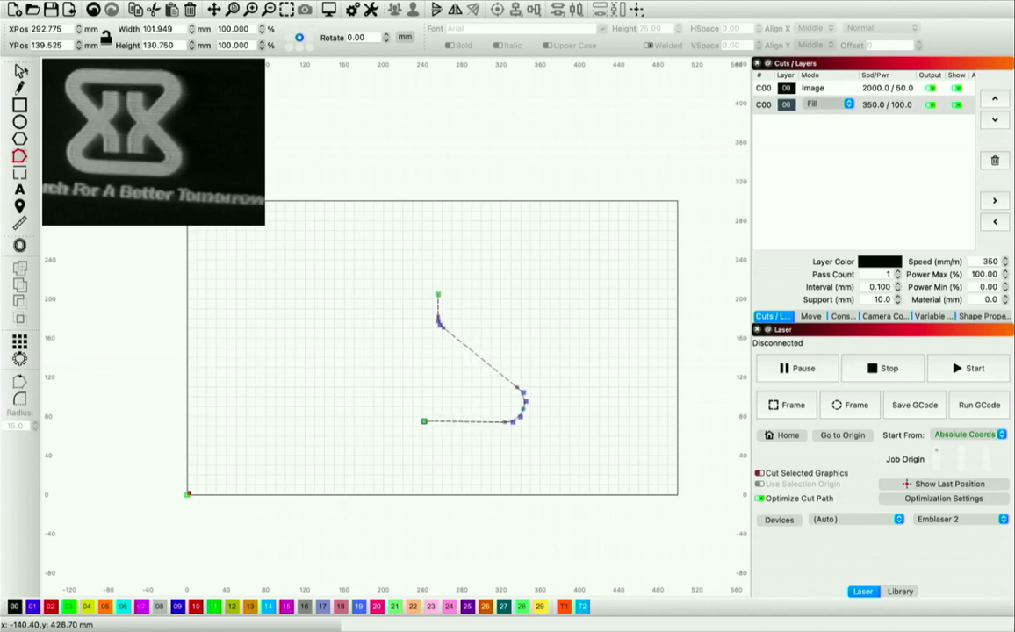
left_click(20, 69)
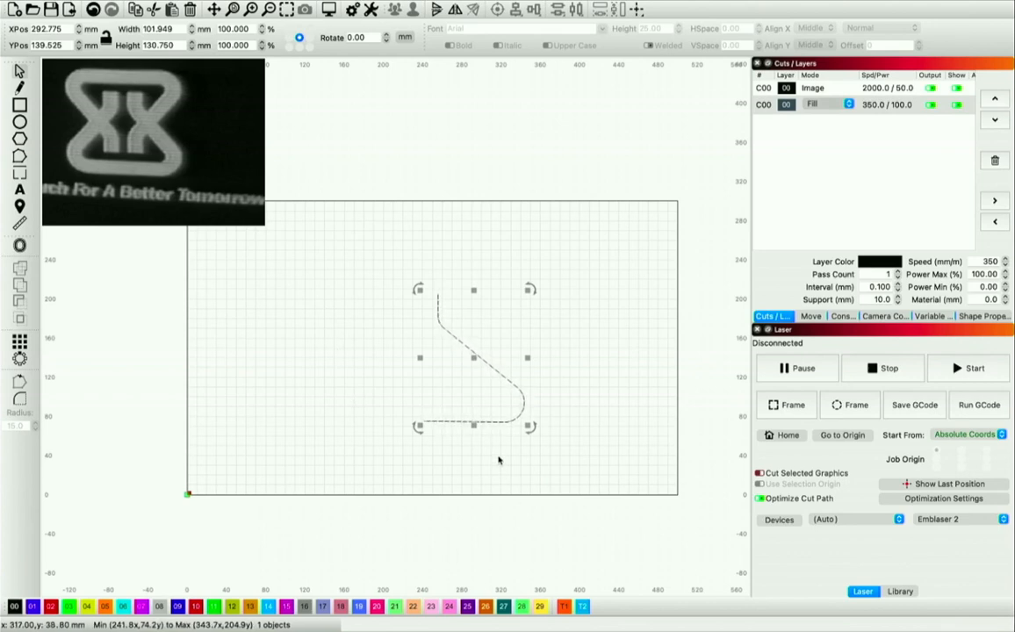
Step: Paste a copy of the rounded line, mirror it horizontally, and place it on the left so both halves meet along the base
key("ctrl+v")
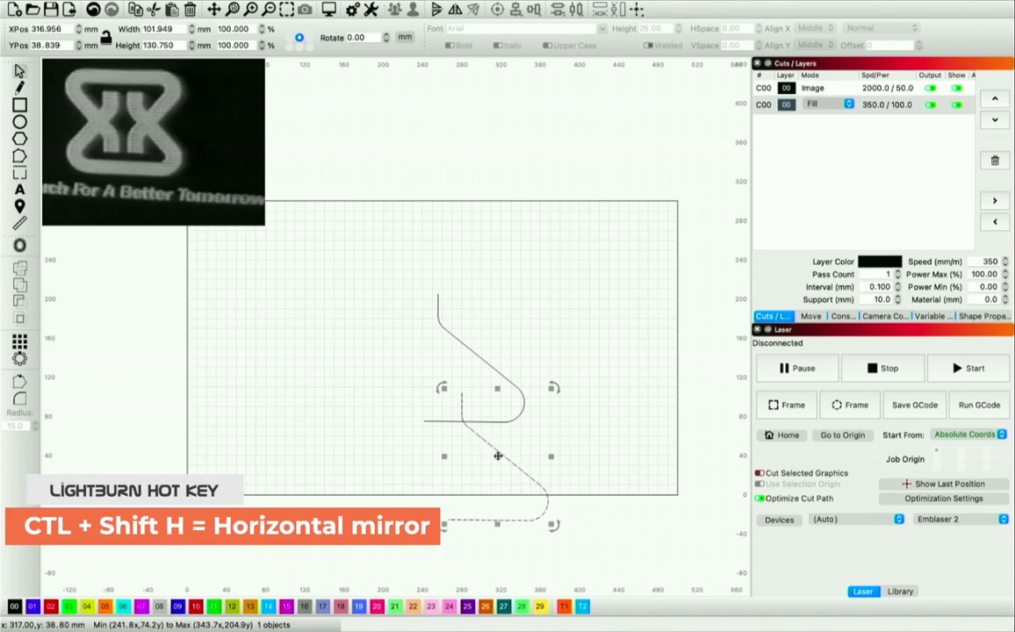
key("ctrl+shift+h")
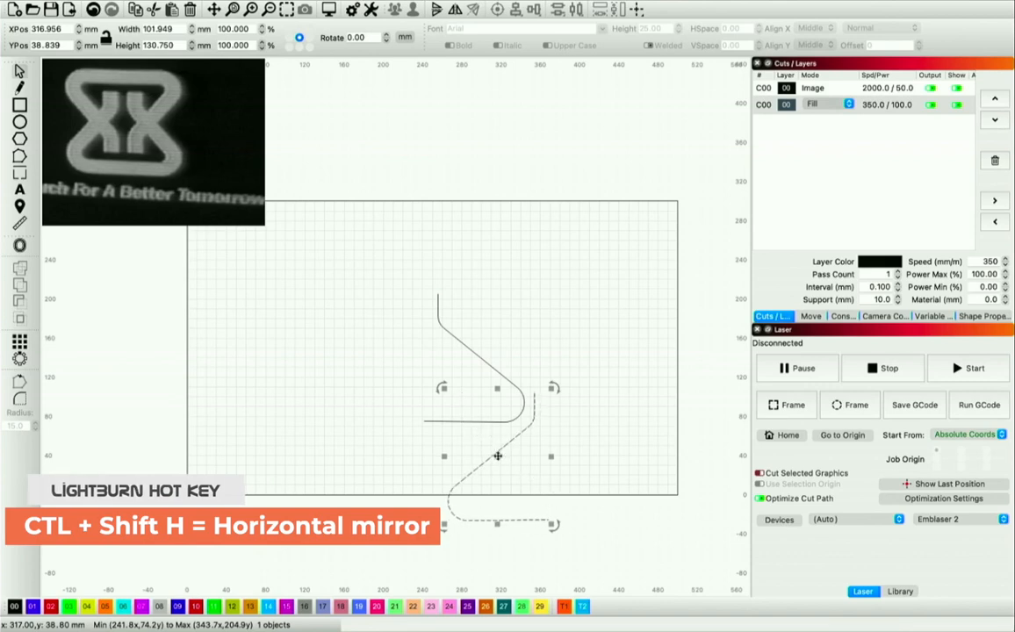
left_click_drag(496, 456, 378, 360)
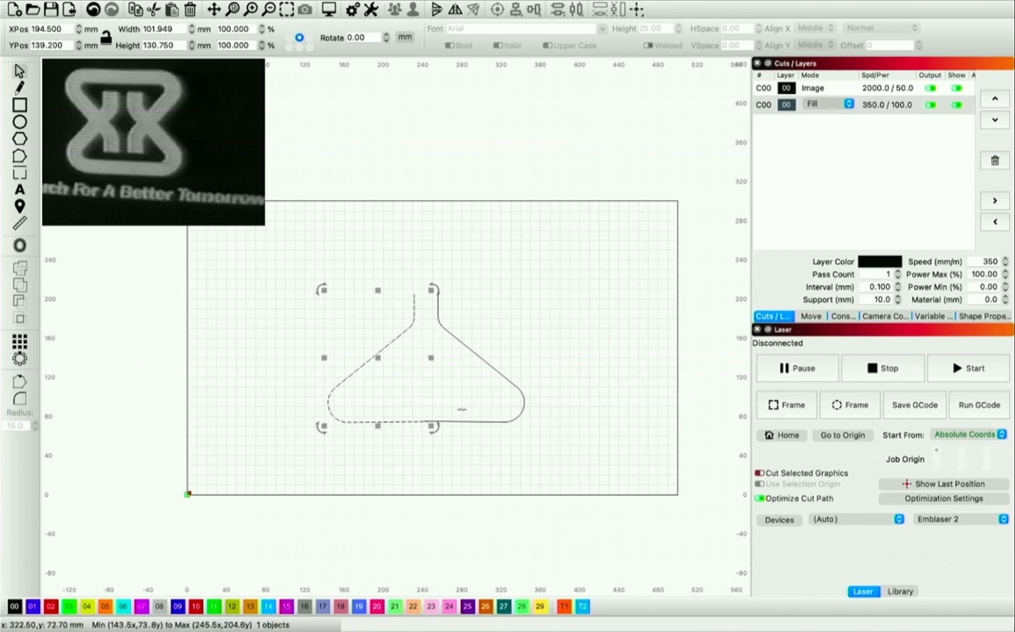
left_click(500, 288)
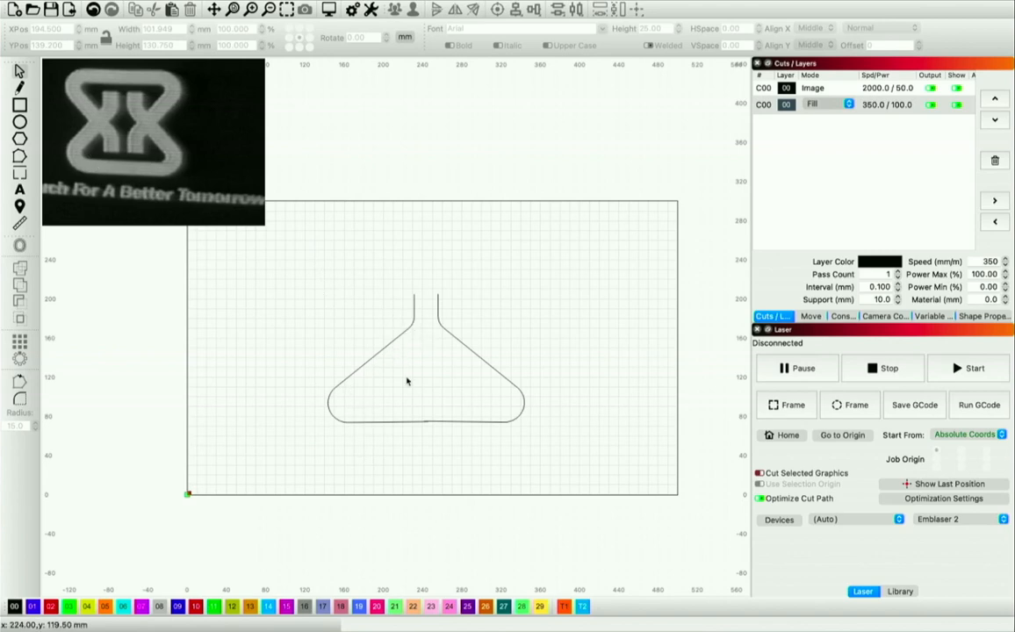
Step: Undo the mirrored copy and all earlier line edits until only the original horizontal line is left in the work area
key("super+z")
key("super+z")
key("super+z")
key("super+z")
key("super+z")
key("super+z")
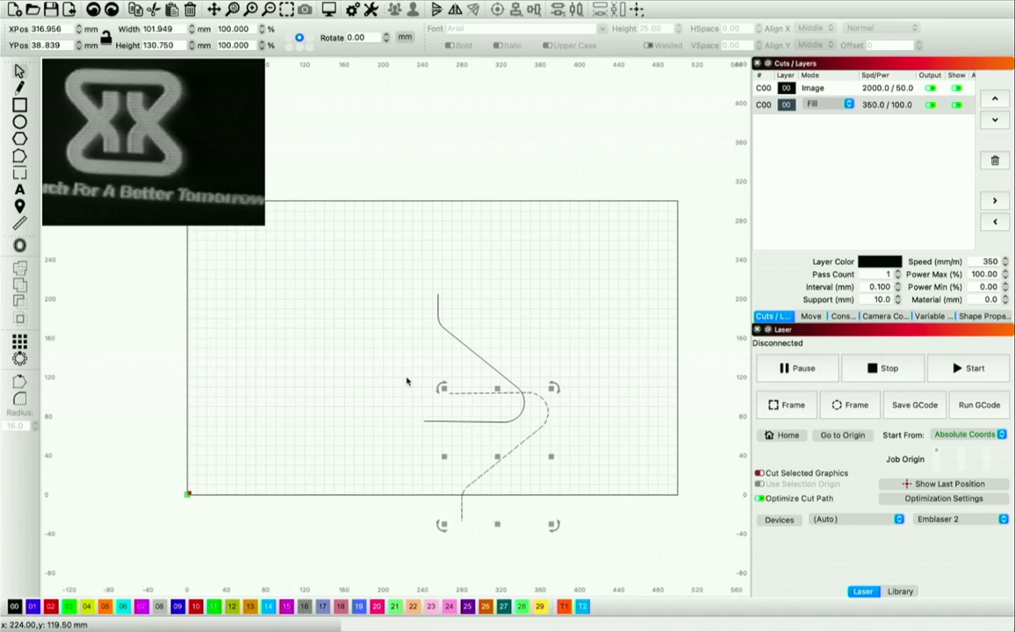
key("super+z")
key("super+z")
key("super+z")
key("super+z")
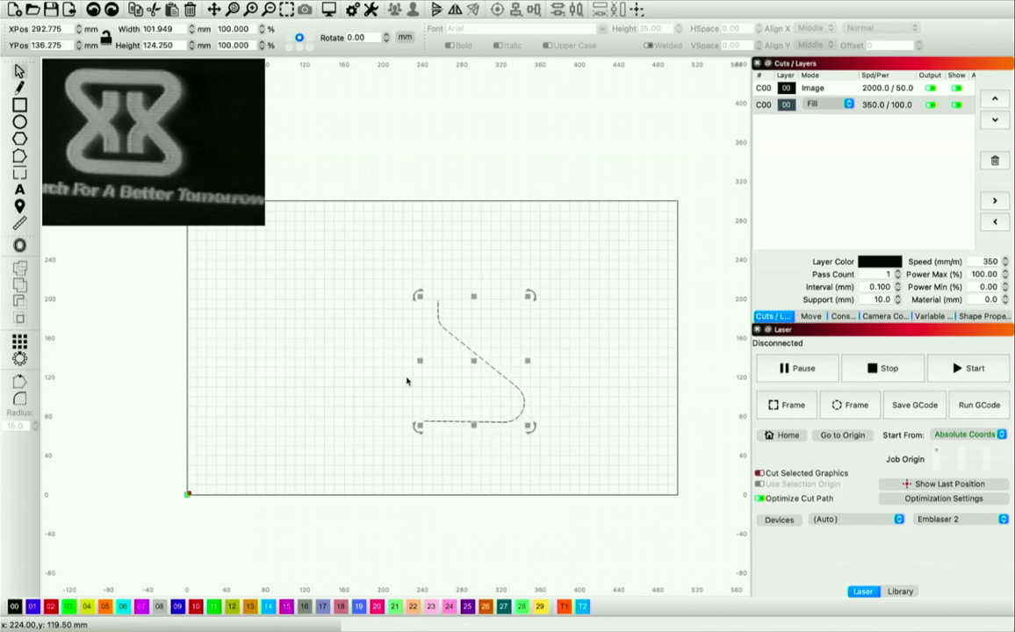
key("super+z")
key("super+z")
key("super+z")
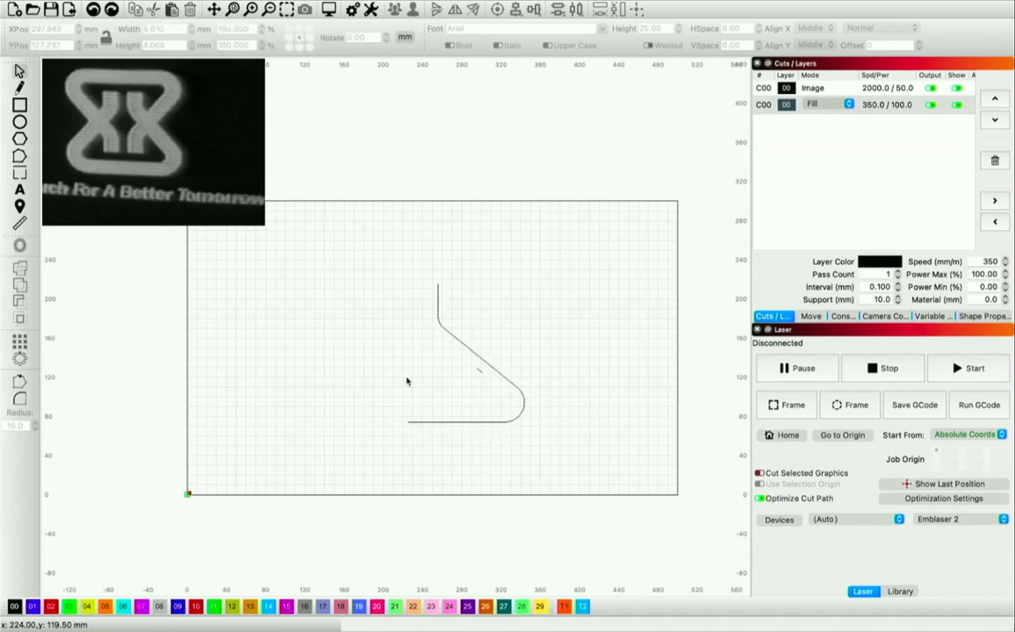
key("super+z")
key("super+z")
key("super+z")
key("super+z")
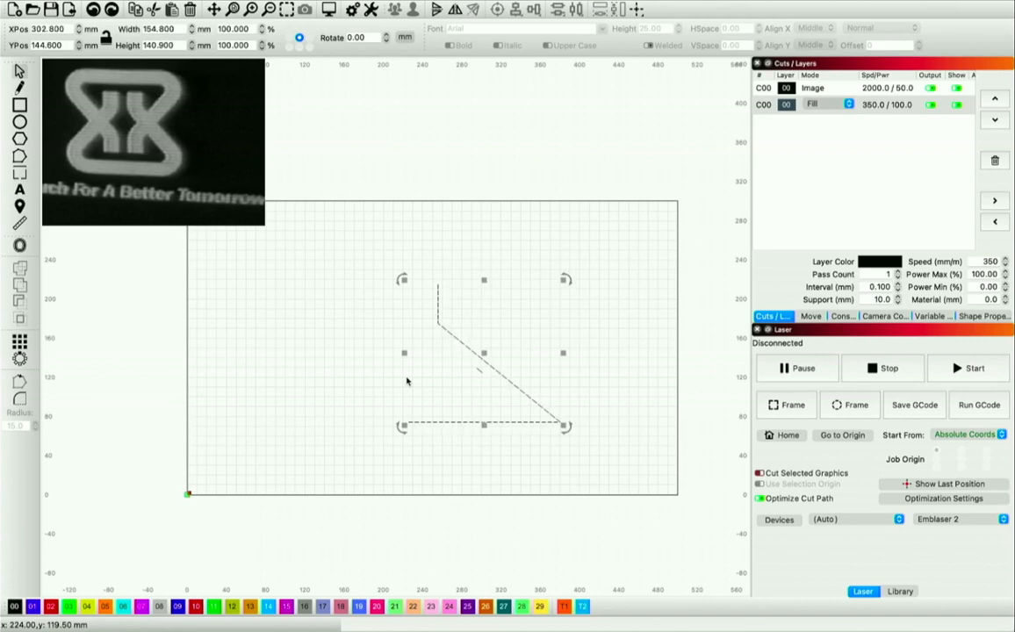
key("super+z")
key("super+z")
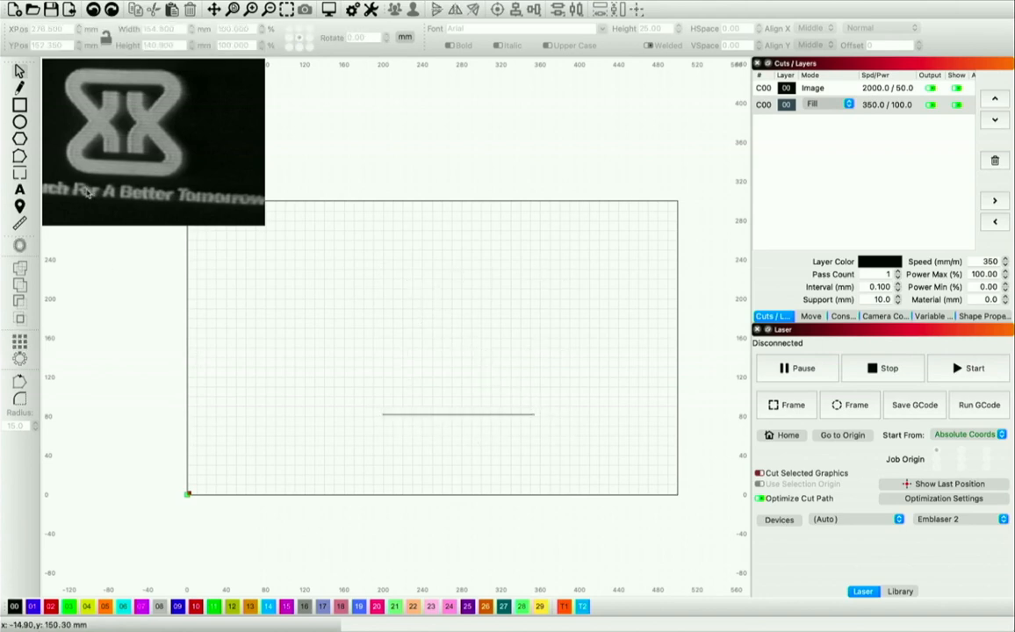
Step: From the horizontal line's right end, draw a steeper diagonal about 83 mm left and 106 mm up, followed by a vertical about 40 mm long
left_click(20, 87)
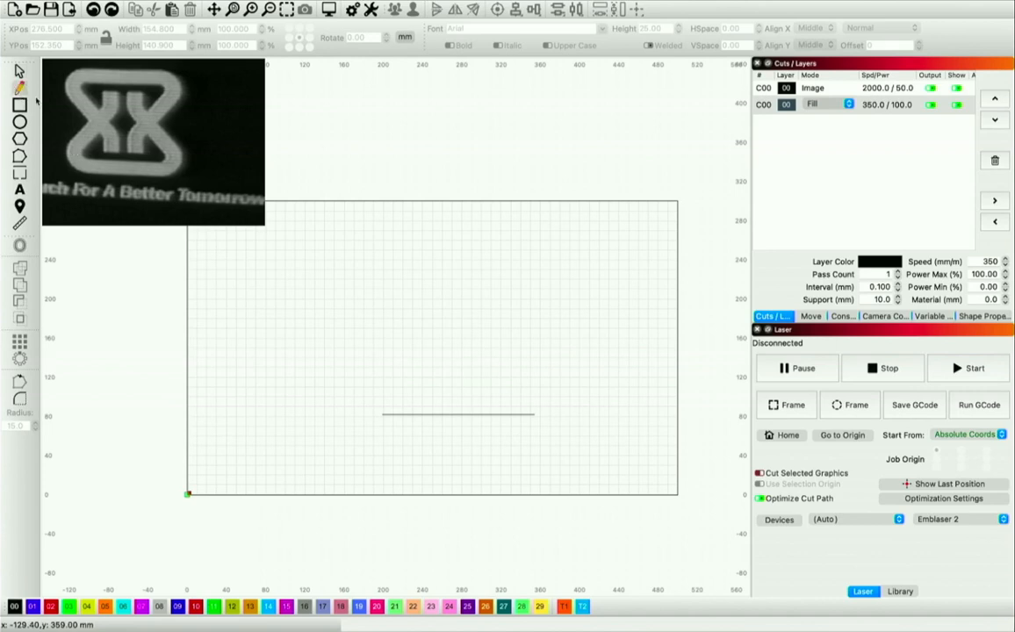
left_click(534, 413)
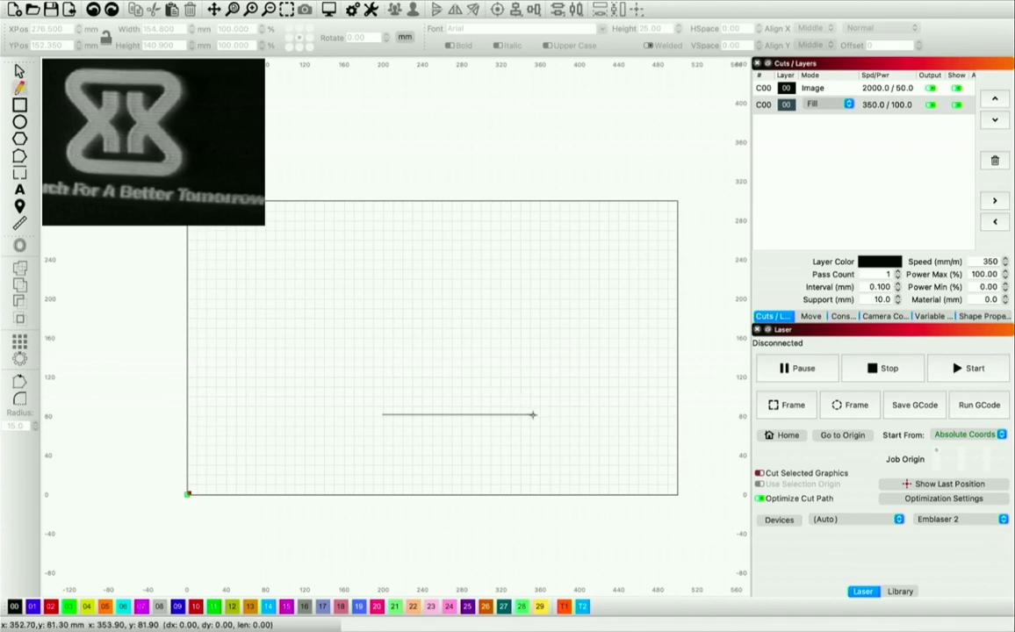
left_click(453, 312)
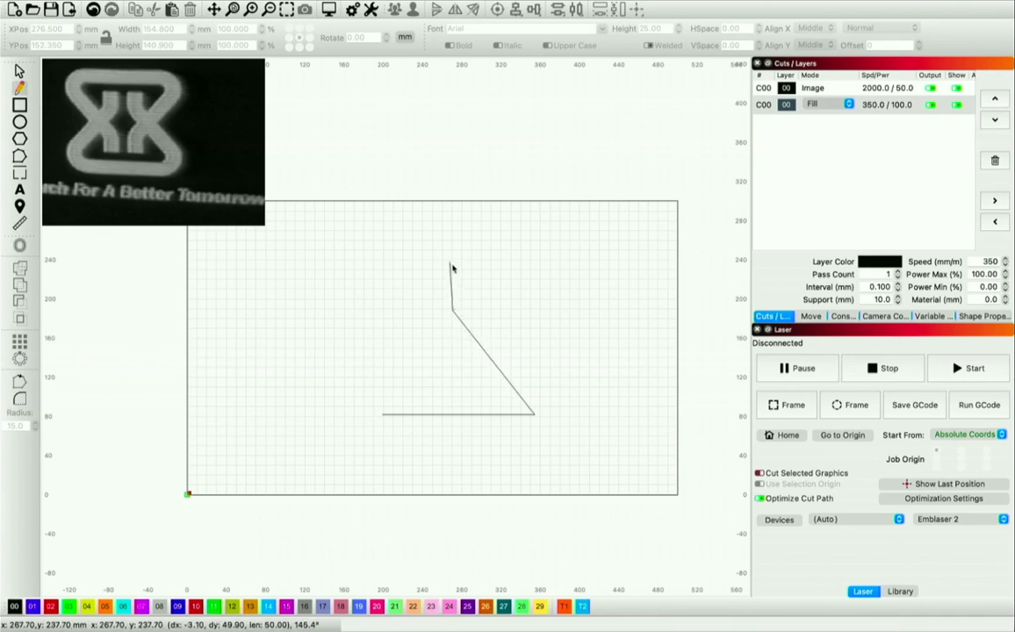
left_click(452, 278)
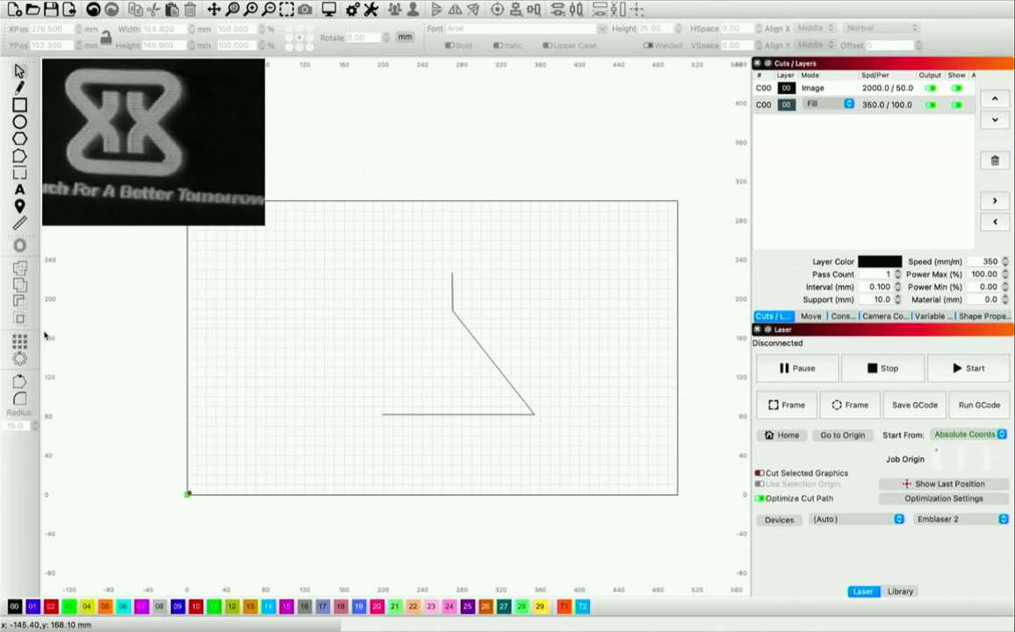
Step: Auto-join the diagonal-and-vertical line with the horizontal base line into one shape, then check that it selects as a single object
left_click(21, 399)
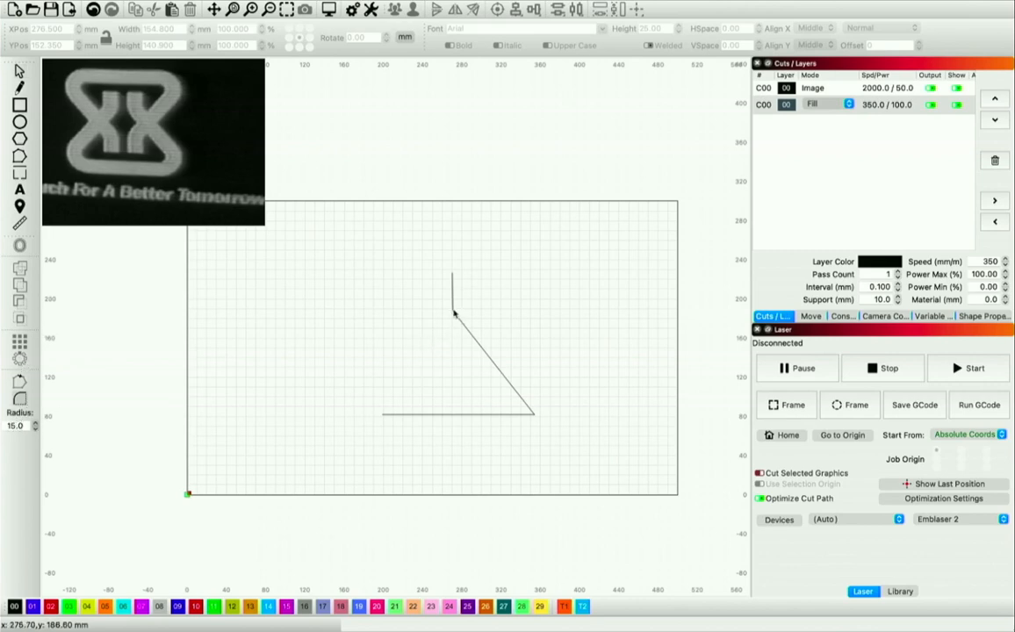
left_click(498, 369)
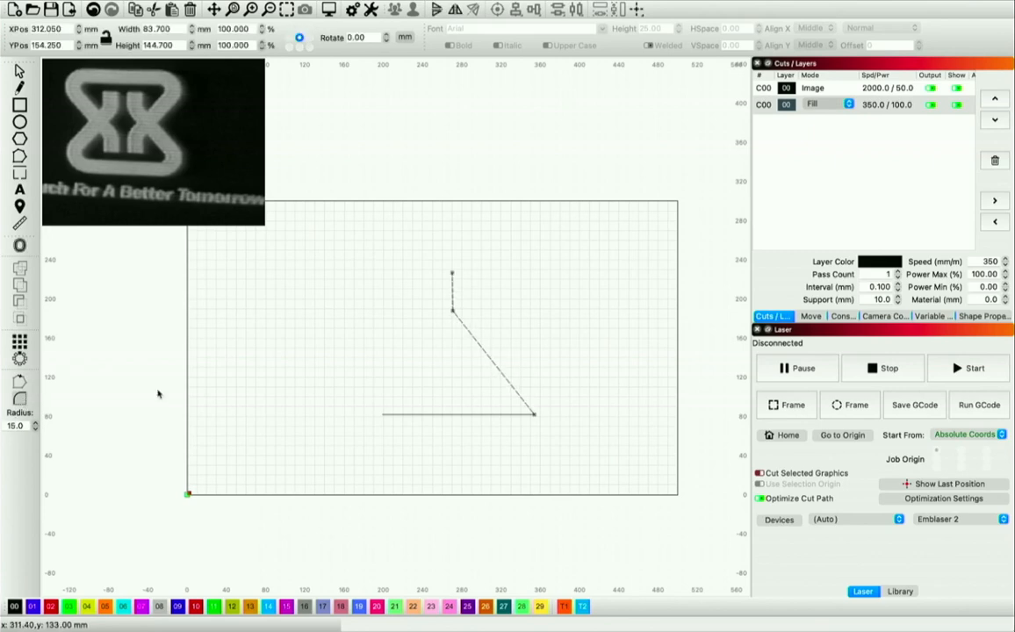
left_click(497, 415, "shift")
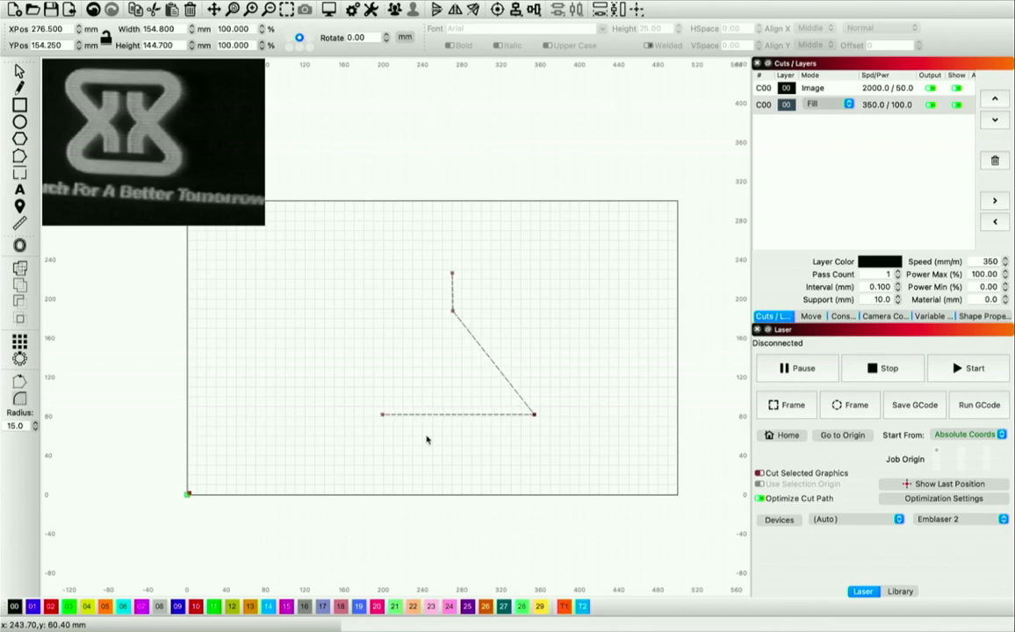
mouse_move(86, 4)
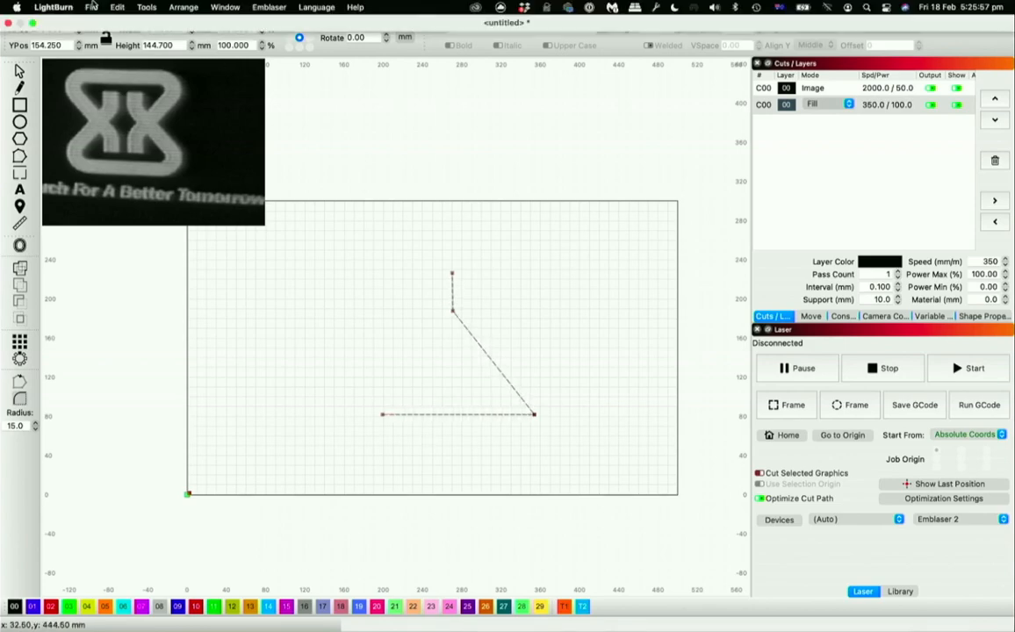
left_click(121, 7)
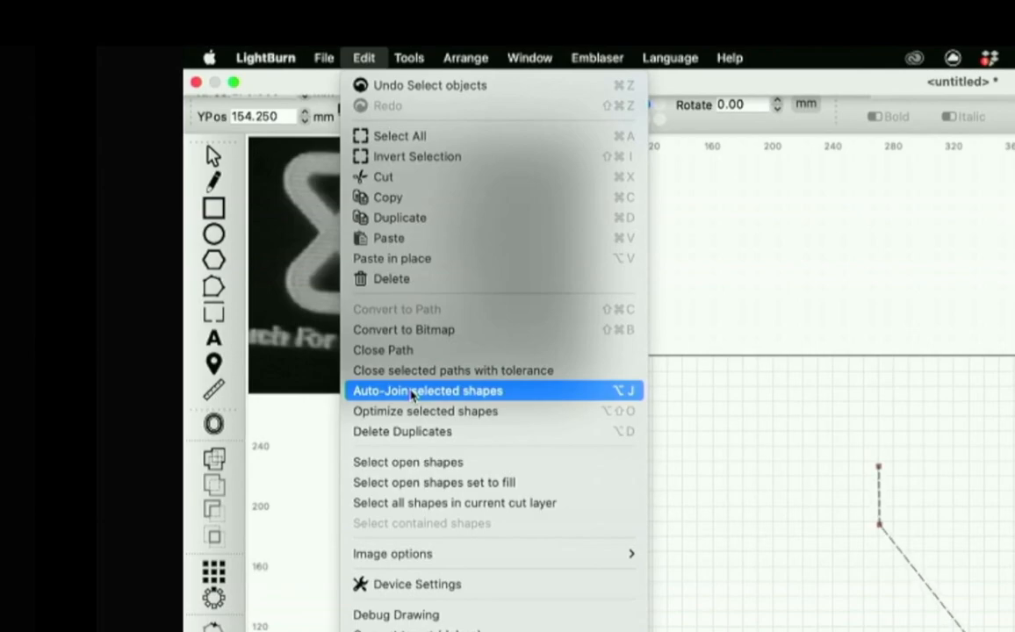
left_click(412, 394)
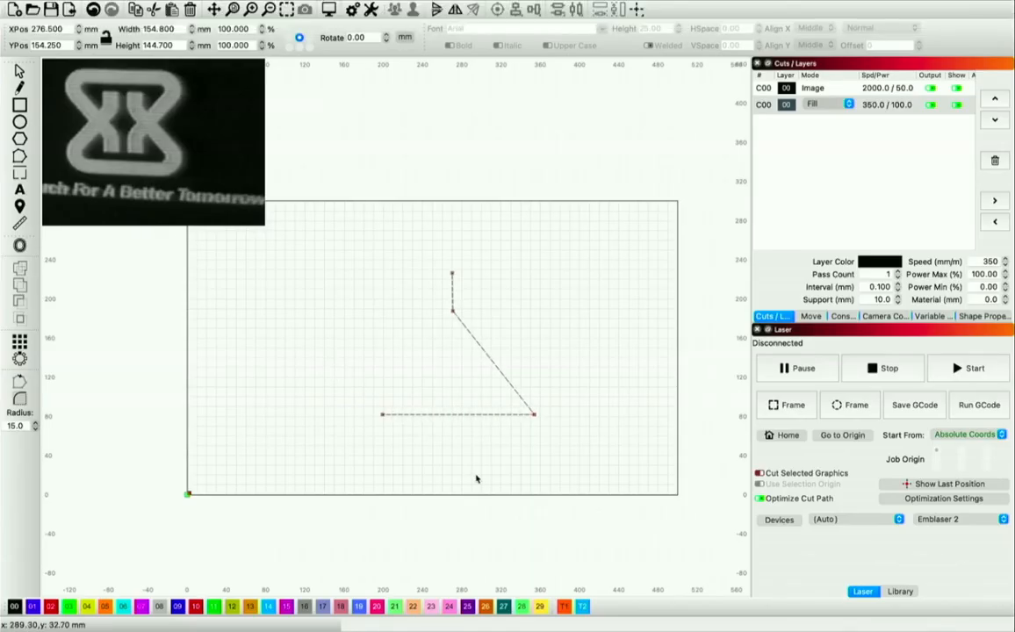
left_click(19, 70)
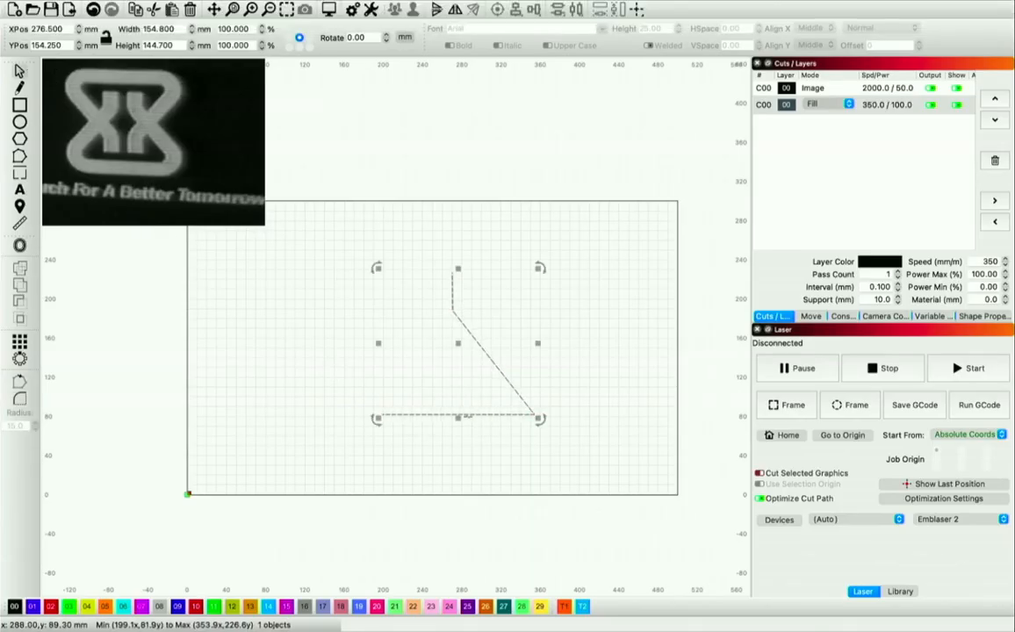
left_click(473, 428)
left_click(506, 380)
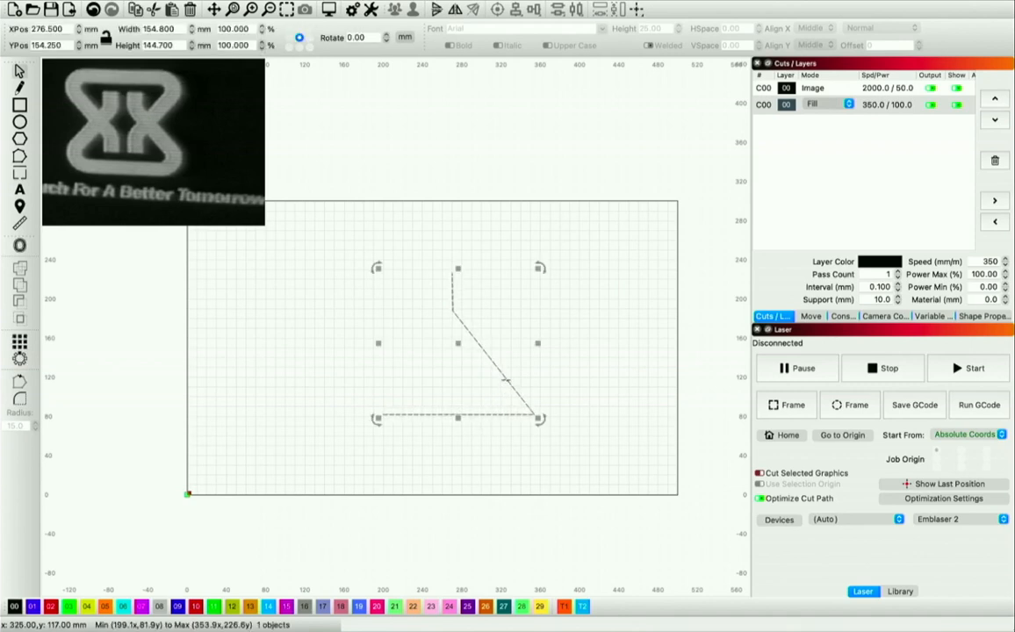
left_click(485, 467)
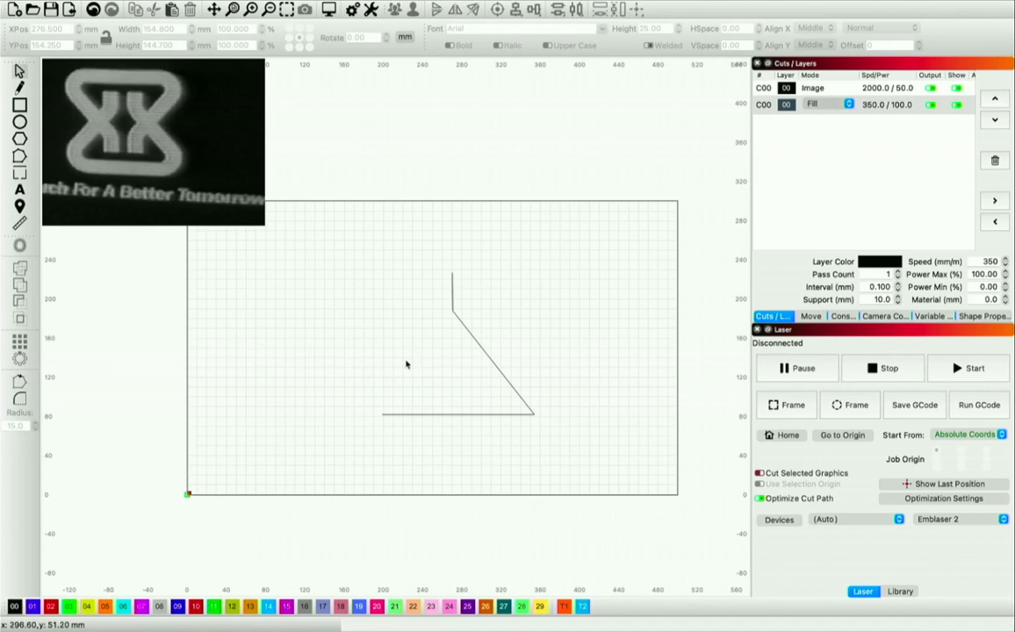
Step: Round the joined line's upper bend with a 15 mm radius and its lower-right corner with a 20 mm radius
left_click(474, 344)
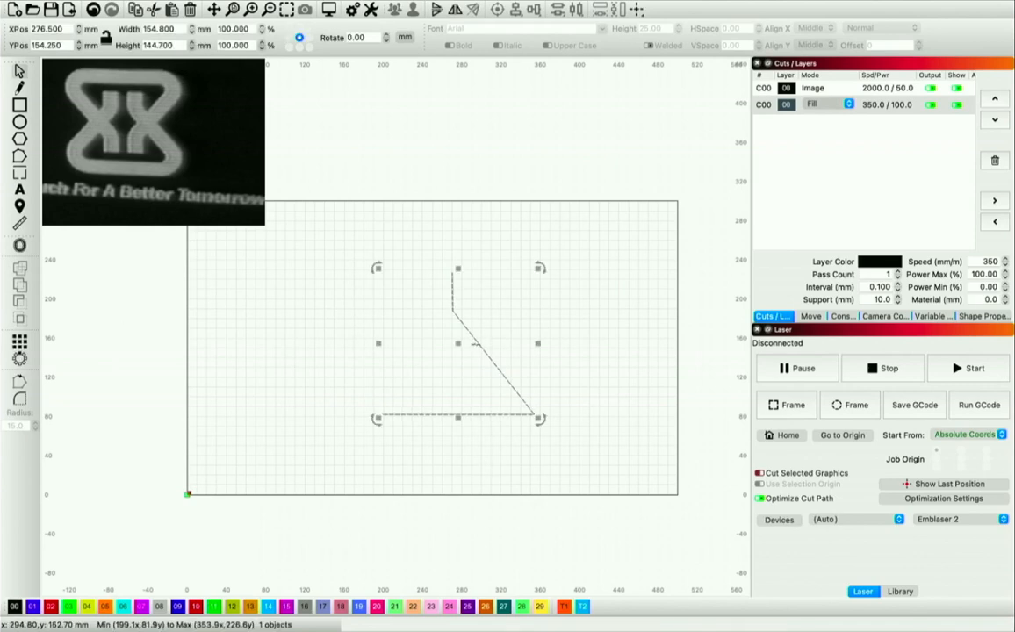
left_click(15, 401)
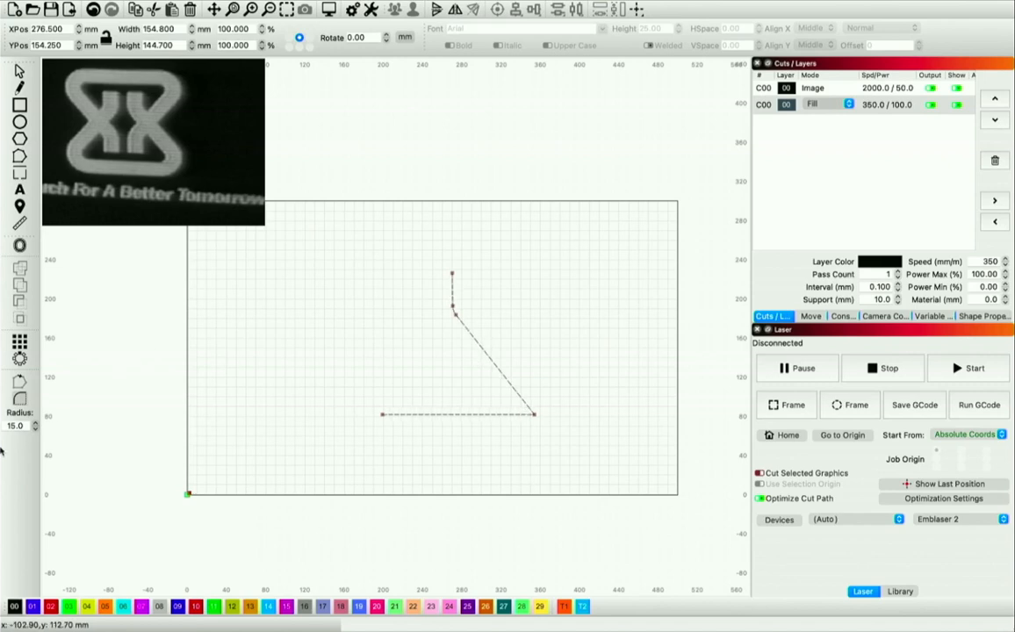
type("20")
left_click(534, 414)
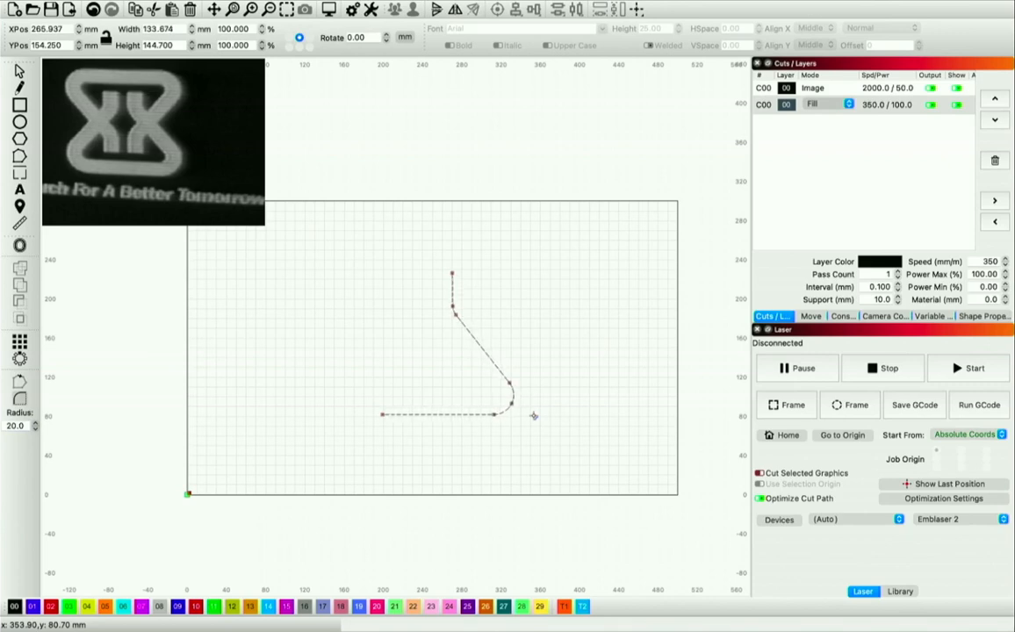
Step: Shorten the base by about 53 mm and the vertical by about 13.5 mm by moving their end nodes inward
left_click(19, 156)
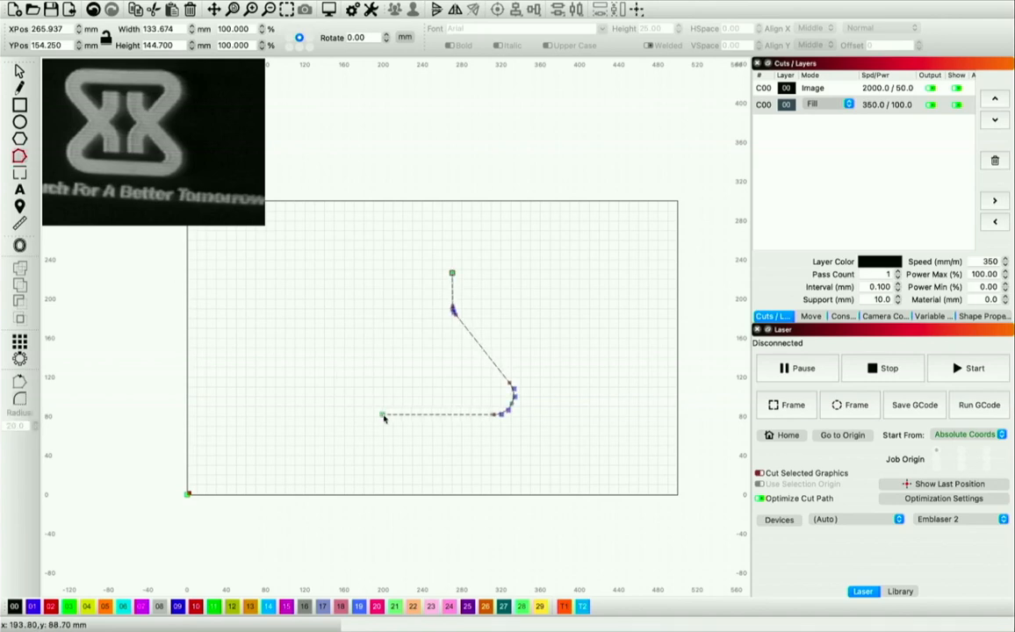
left_click_drag(383, 418, 433, 420)
left_click_drag(452, 273, 453, 289)
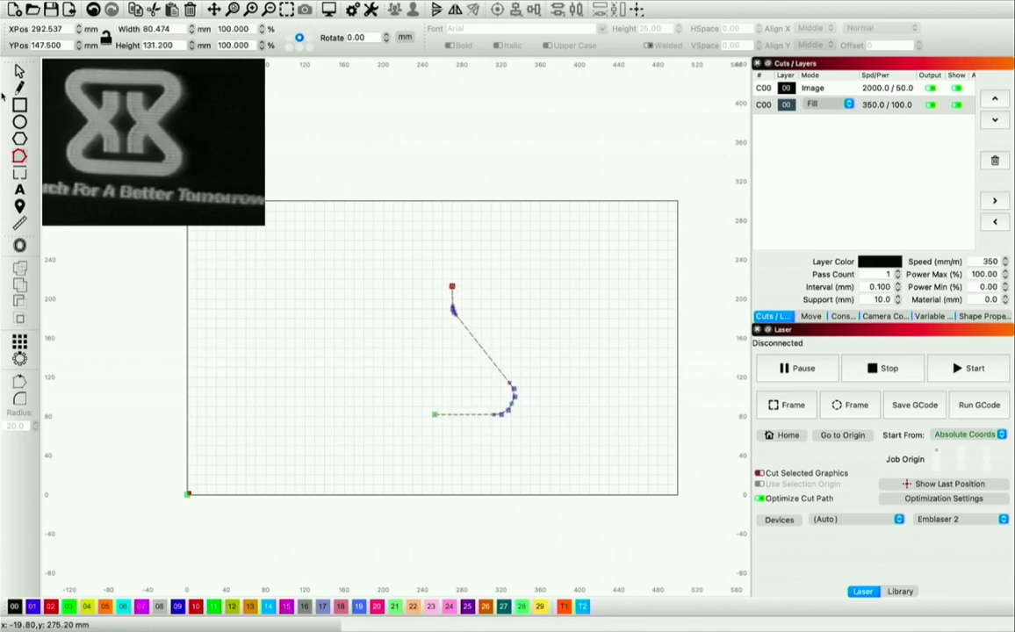
left_click(19, 71)
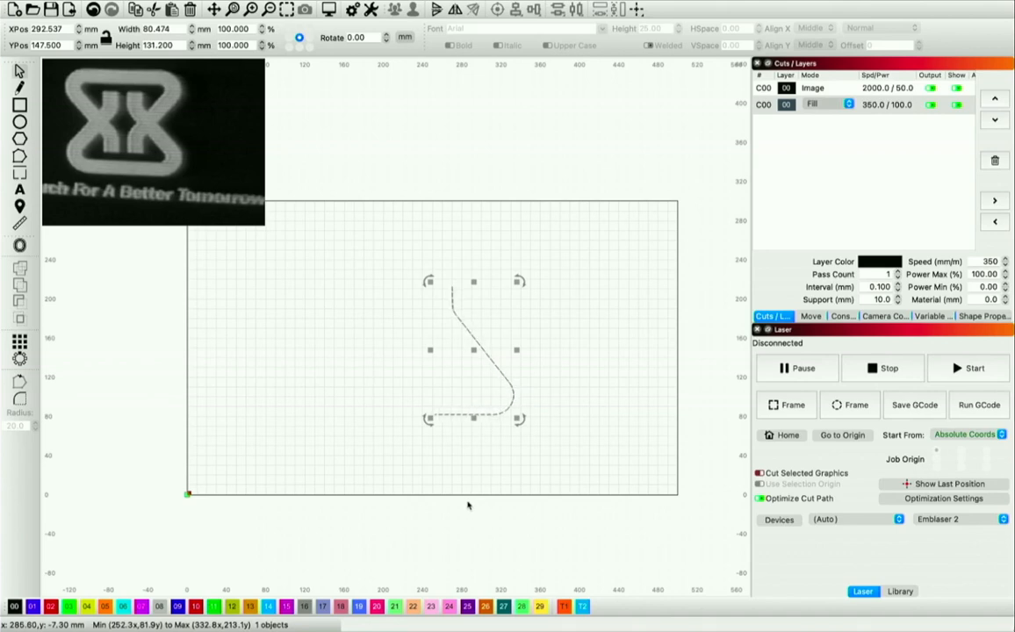
Step: Paste a copy of the rounded line, mirror it horizontally, and place it on the left so its base overlaps the original's
key("super+v")
left_click_drag(468, 503, 440, 344)
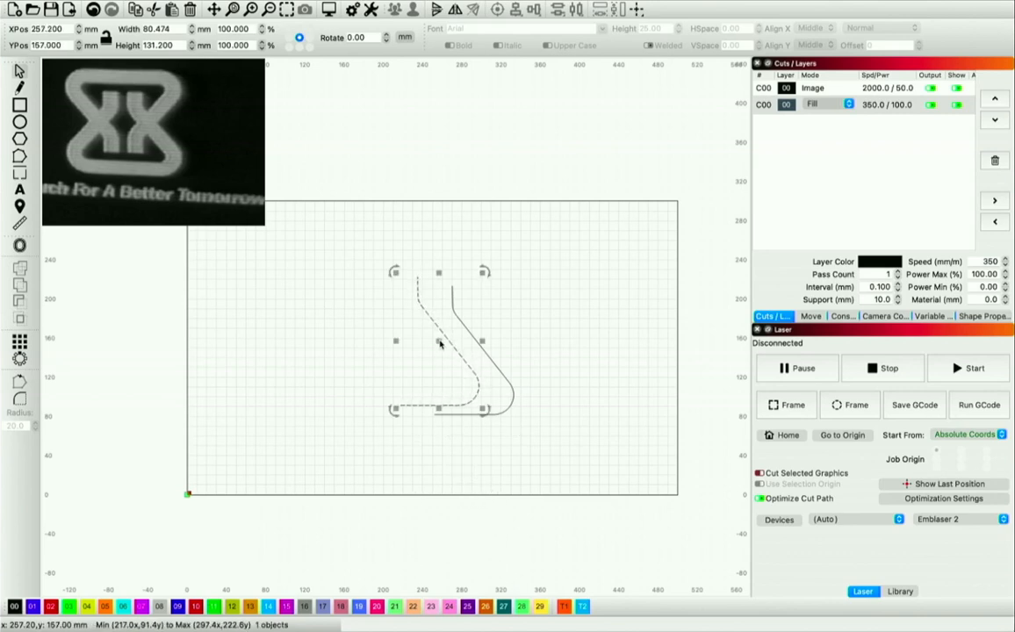
key("h")
left_click_drag(441, 344, 399, 353)
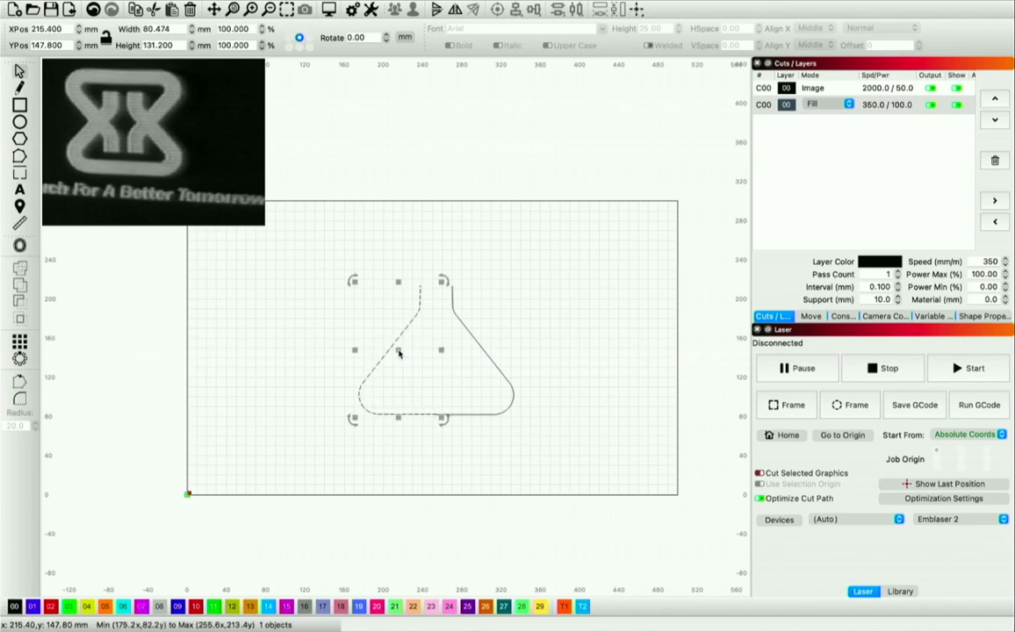
Step: Select both mirrored halves and line them up with Align H-Center so their bases sit at the same height
left_click(545, 443)
left_click_drag(551, 447, 272, 279)
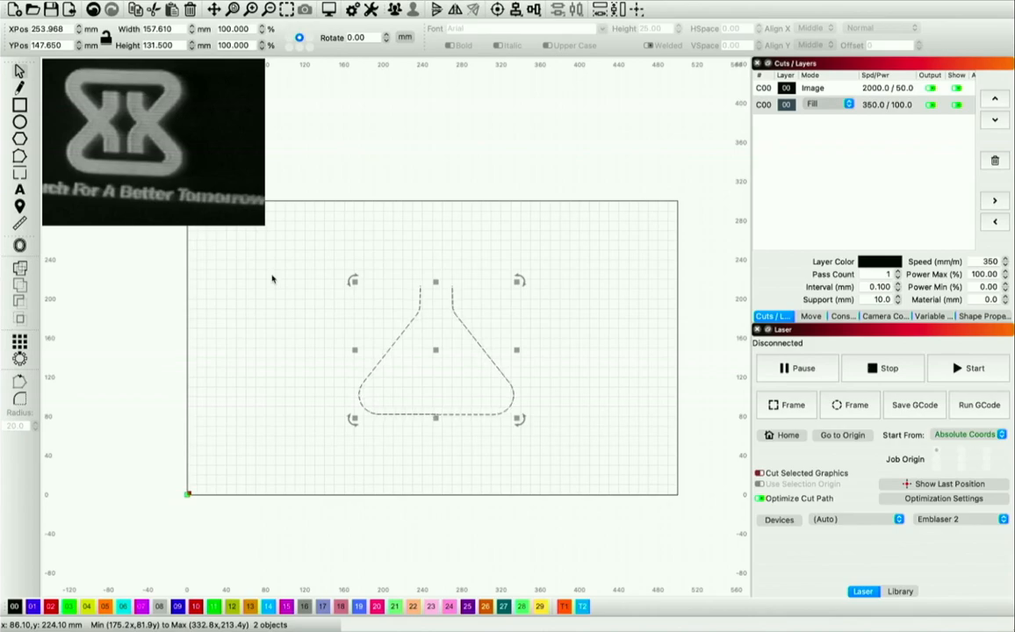
left_click(535, 10)
left_click(542, 23)
left_click(543, 20)
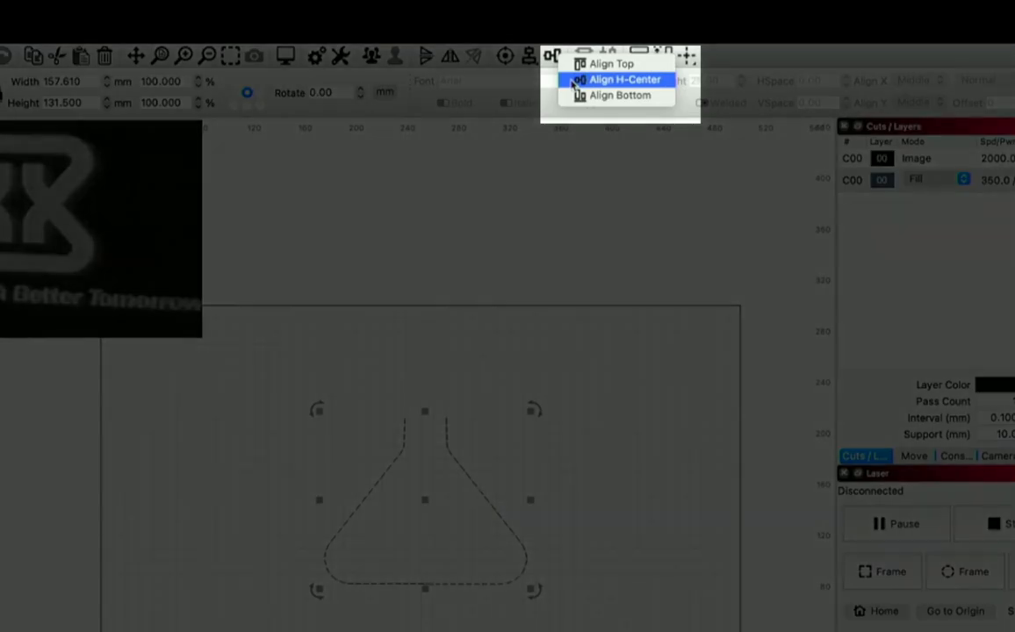
left_click(572, 80)
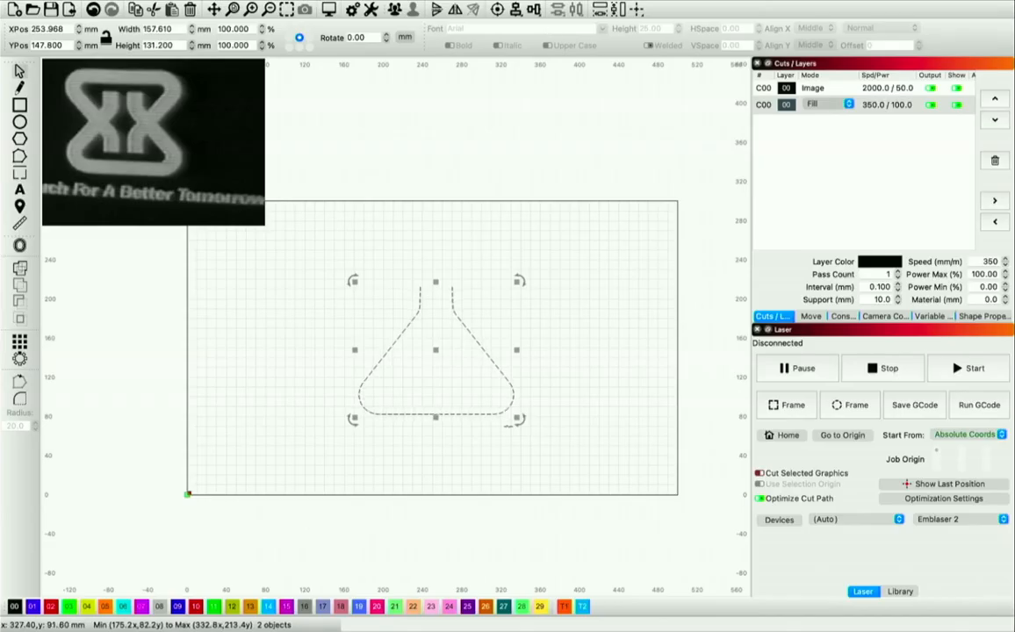
left_click(479, 619)
Step: Join the two halves by moving the right half's base end node onto the left half's base end node
scroll(446, 434, "up", 5)
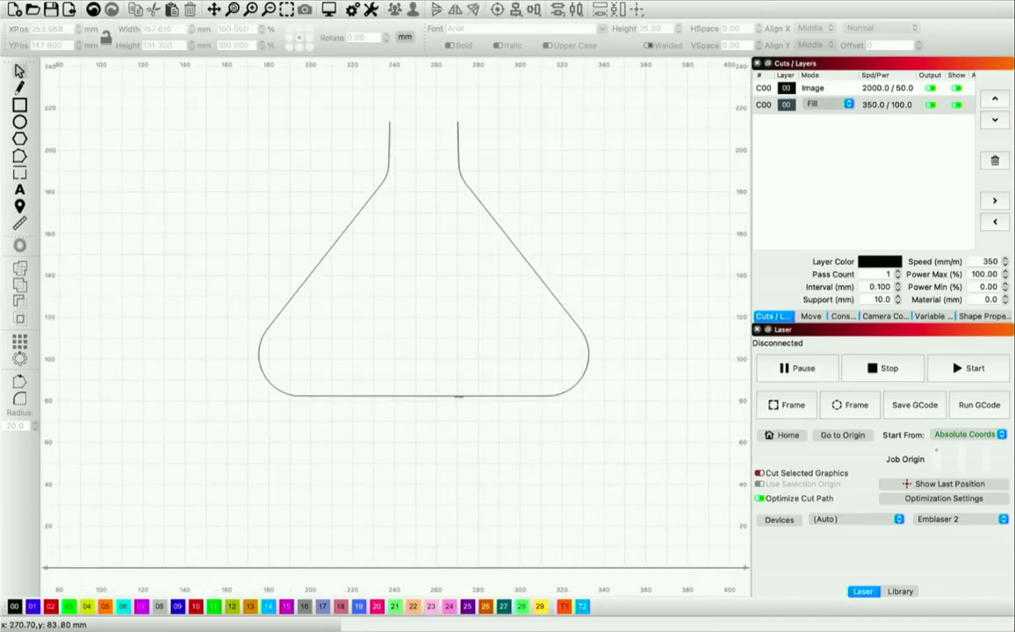
left_click(454, 396)
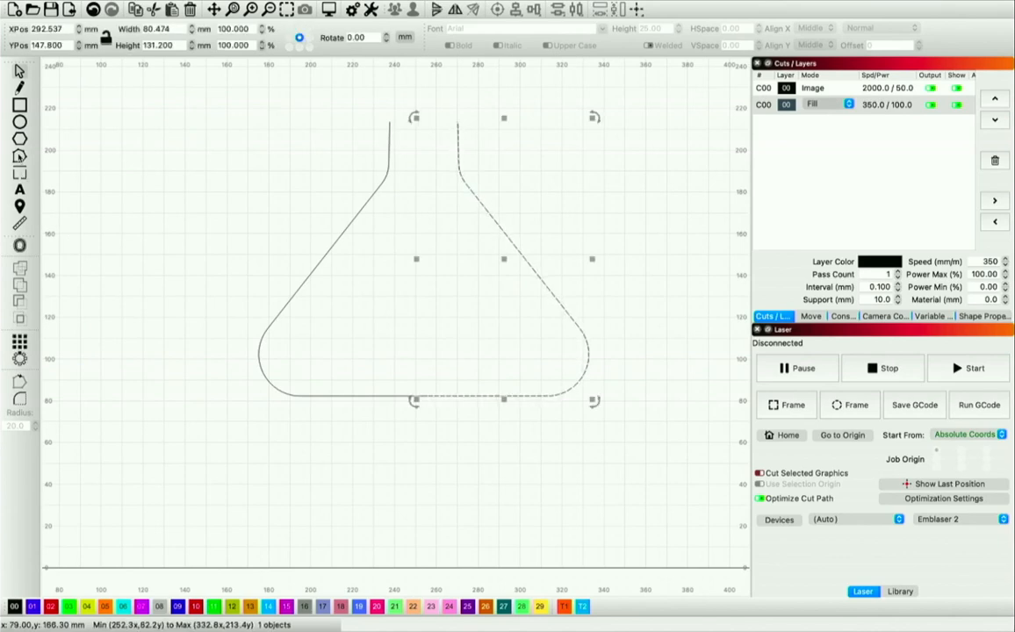
left_click(19, 157)
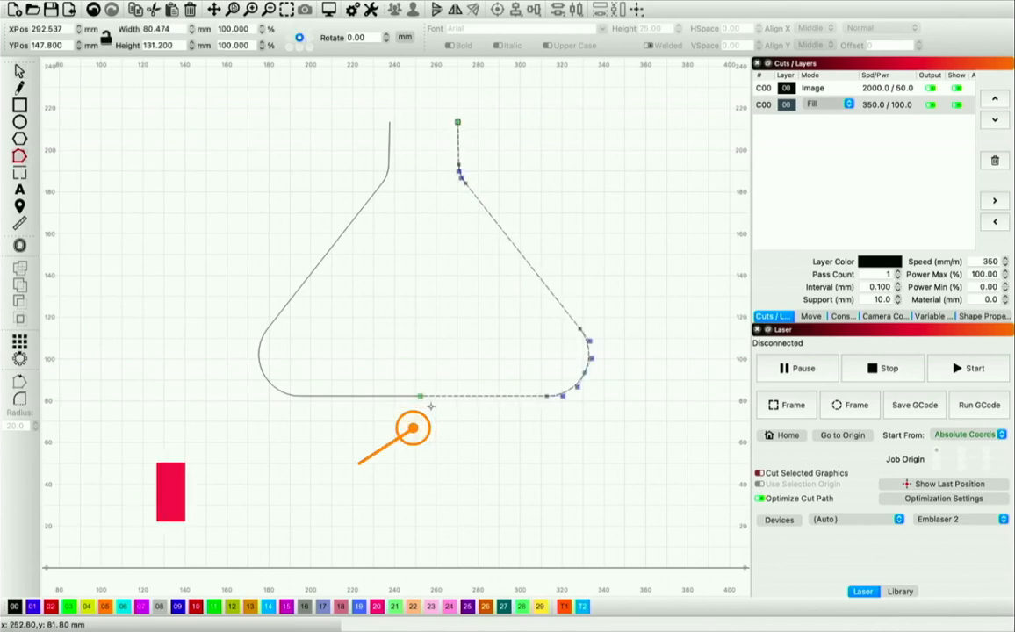
scroll(427, 405, "up", 1)
scroll(428, 404, "up", 4)
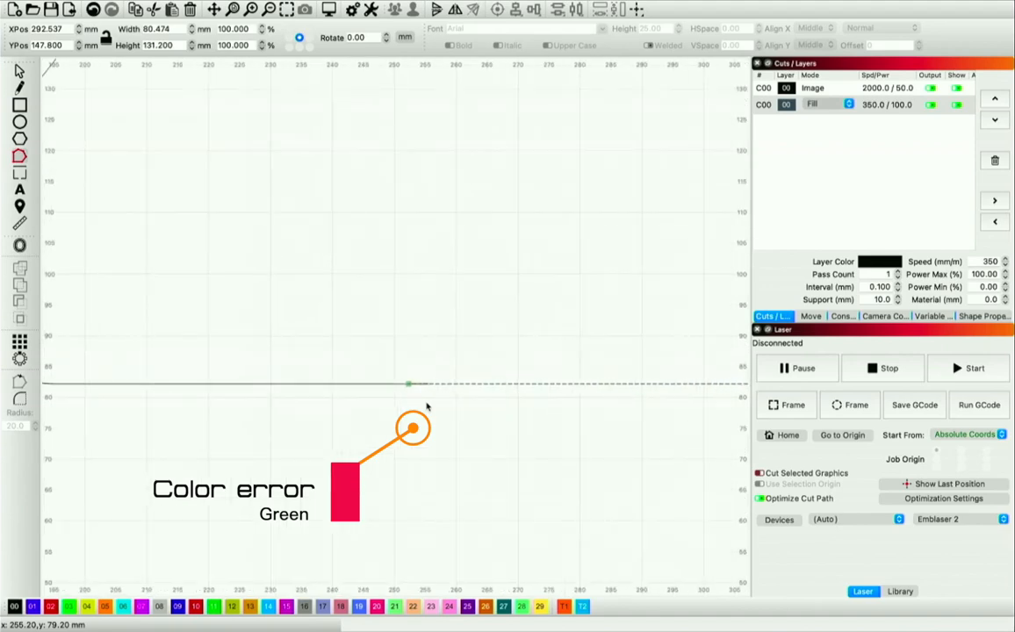
left_click_drag(407, 383, 428, 383)
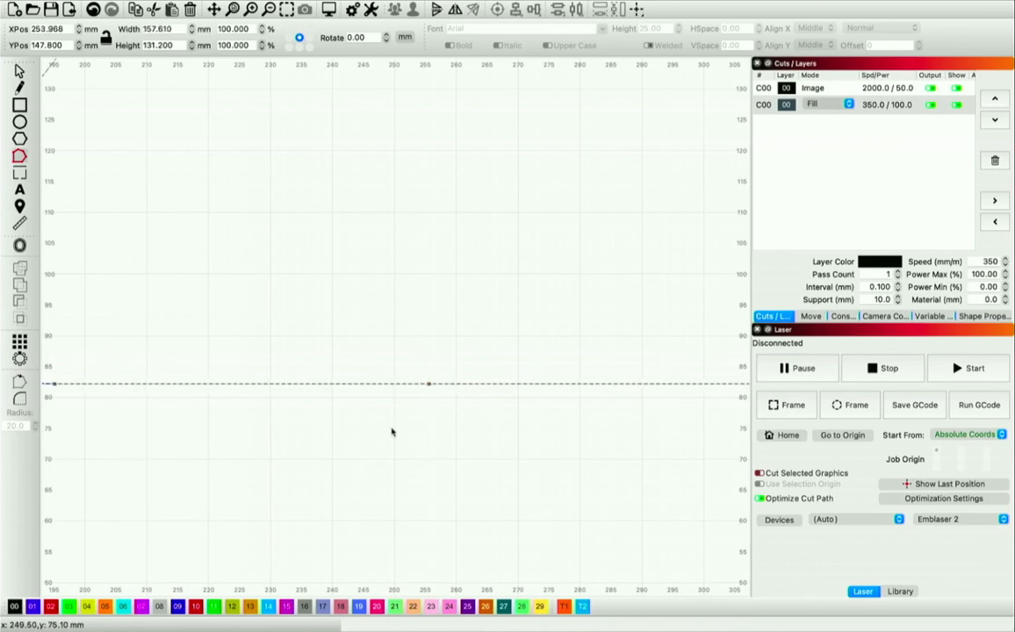
Step: Undo the node join, merge the two base end nodes again, and leave node editing
key("super+z")
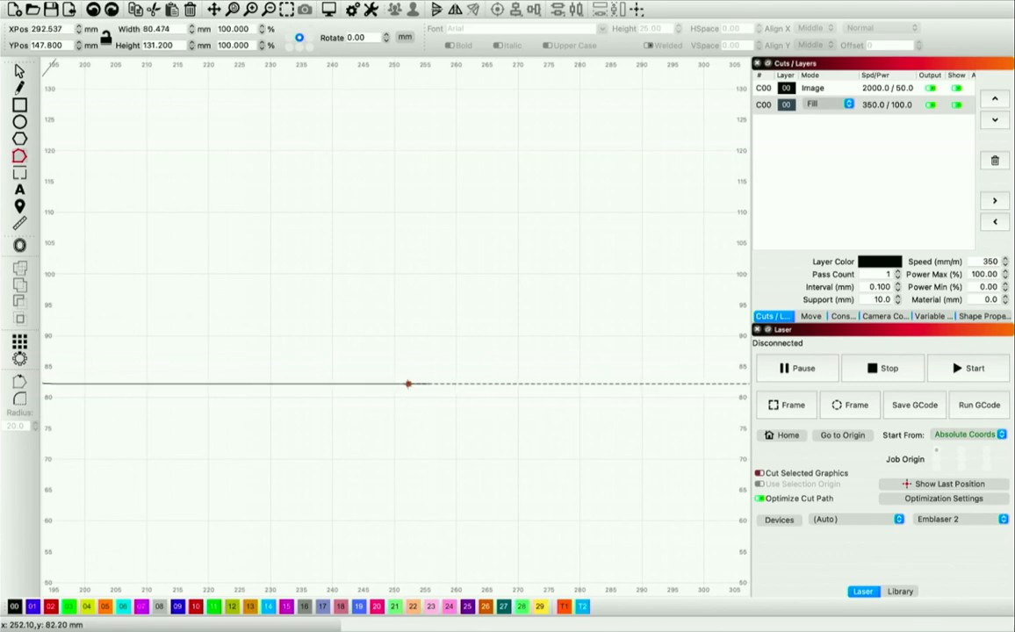
mouse_move(410, 383)
left_mouse_down()
mouse_move(441, 383)
mouse_move(429, 384)
left_mouse_up()
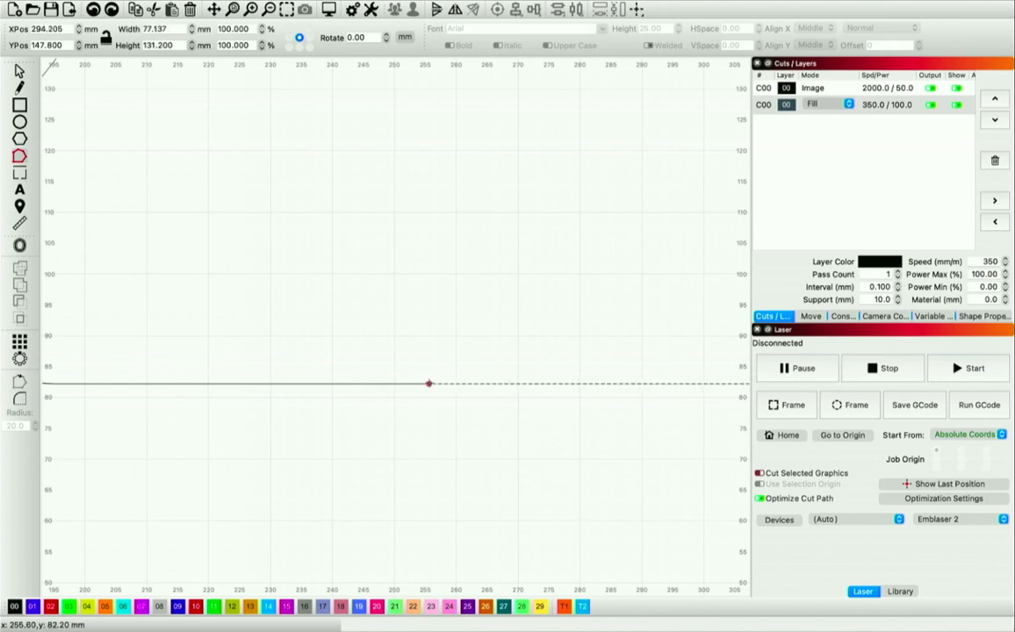
left_click_drag(429, 384, 428, 384)
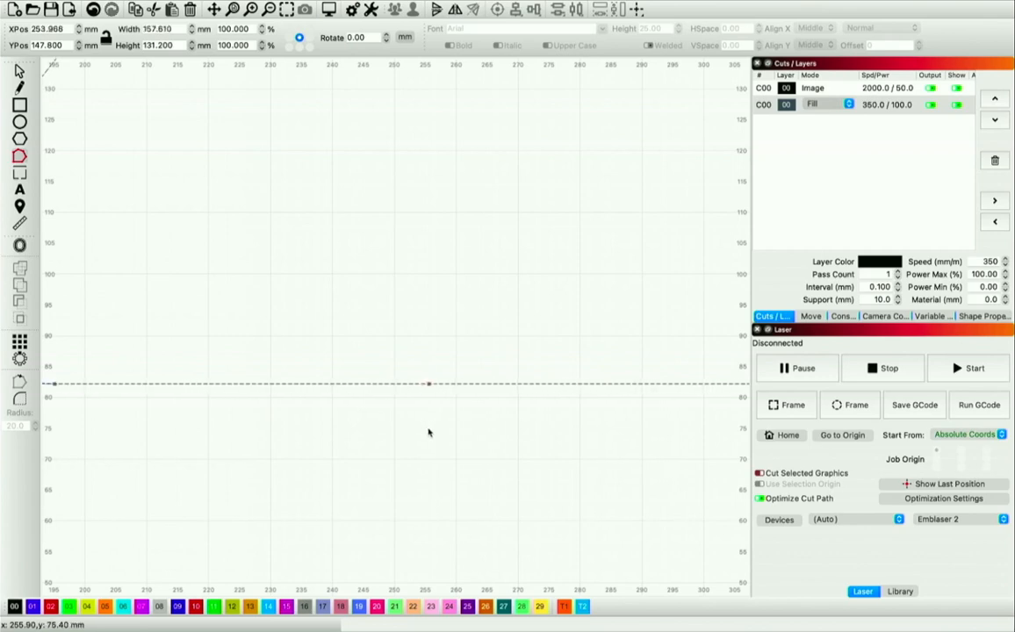
scroll(430, 430, "down", 5)
scroll(428, 431, "down", 5)
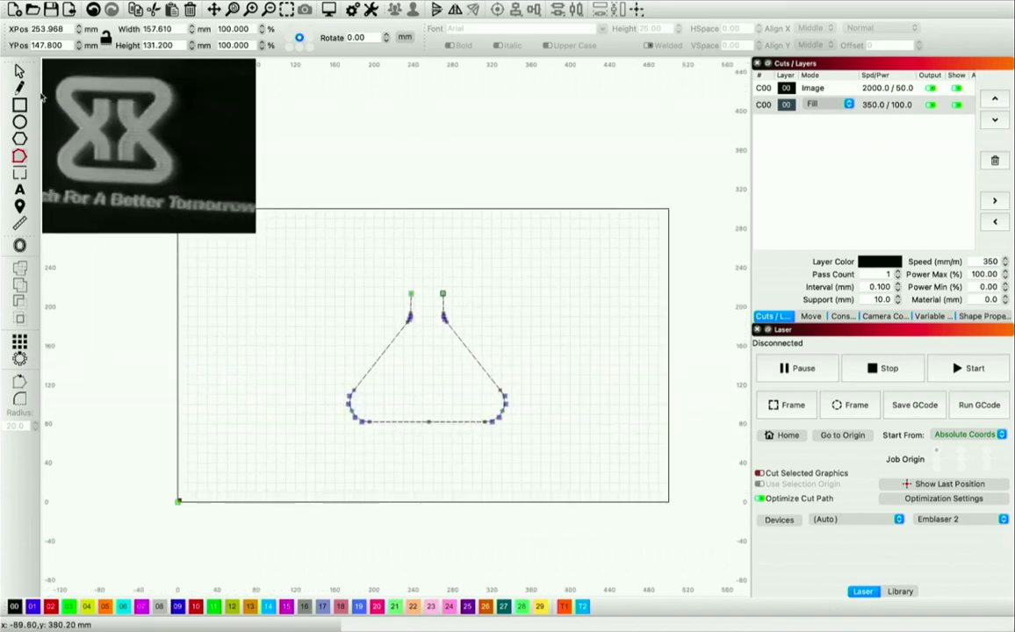
left_click(19, 72)
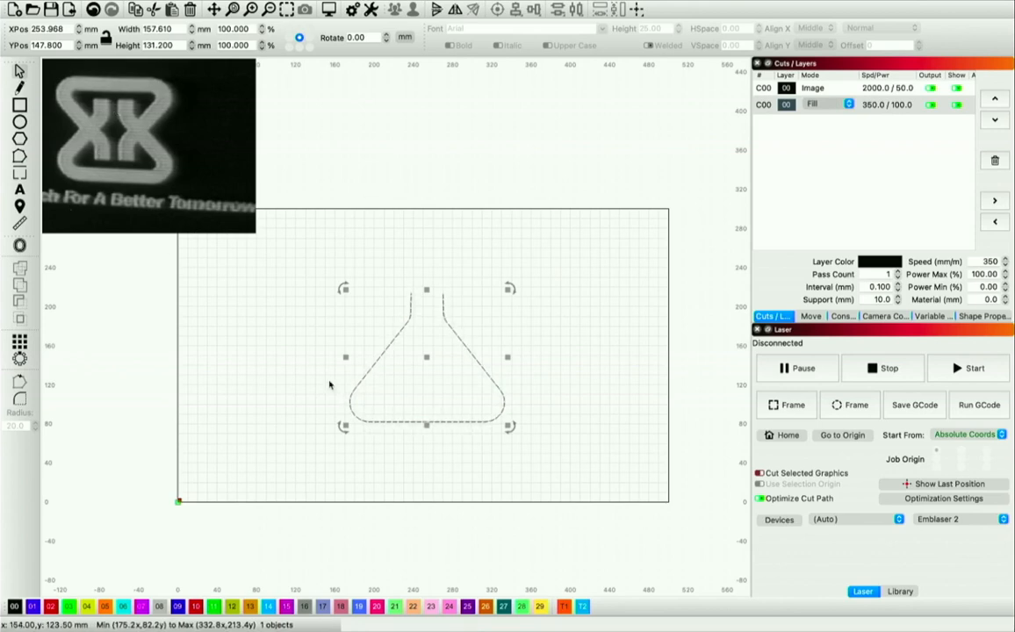
scroll(329, 384, "down", 1)
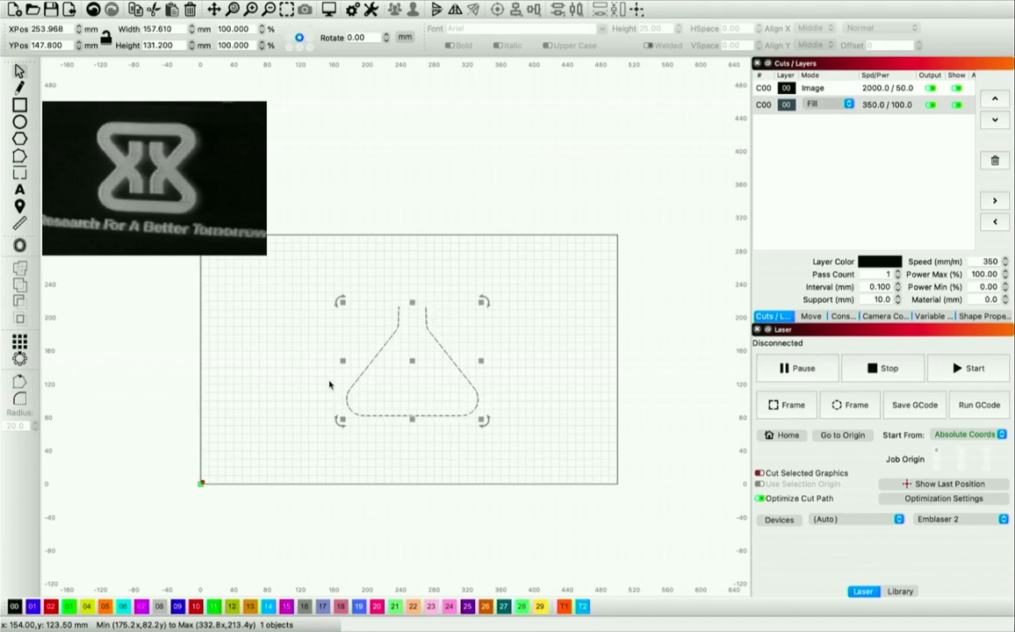
scroll(330, 378, "up", 3)
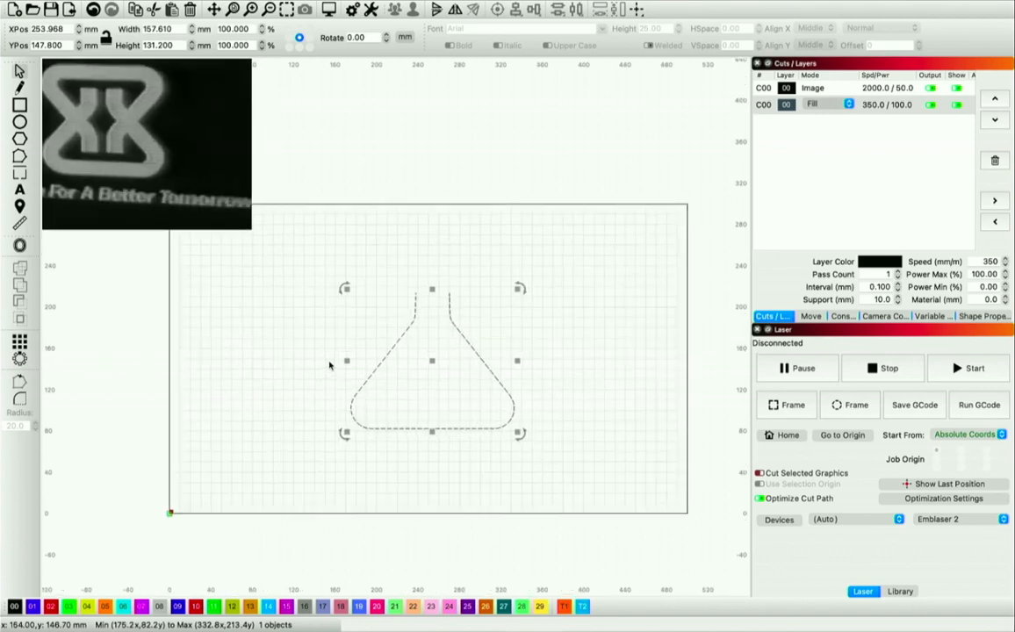
scroll(329, 365, "down", 2)
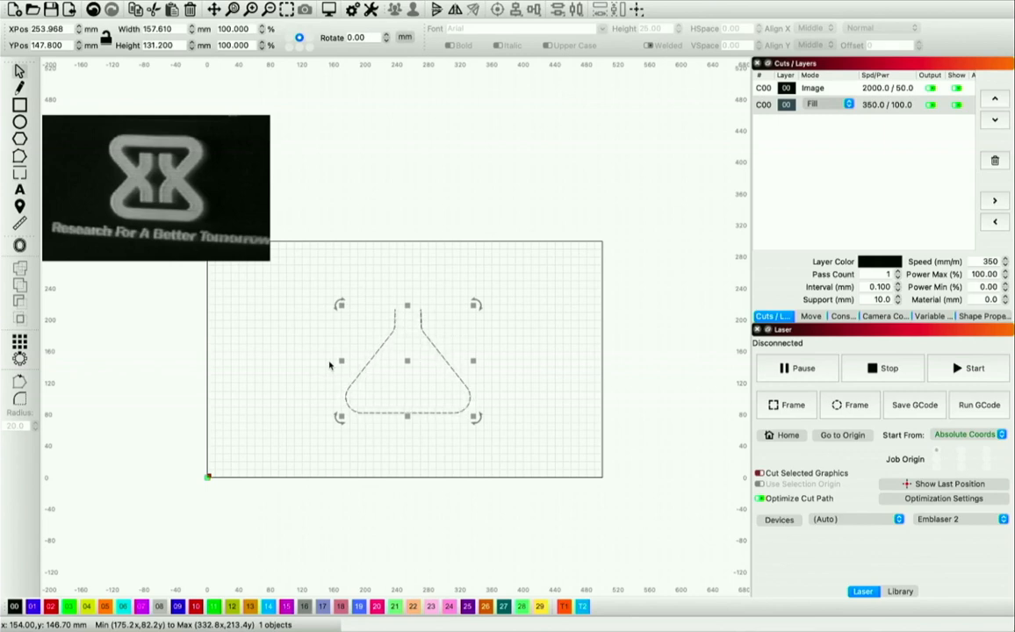
Step: Start offsetting the joined line in both directions and move the offset dialog clear of the shape
left_click(429, 459)
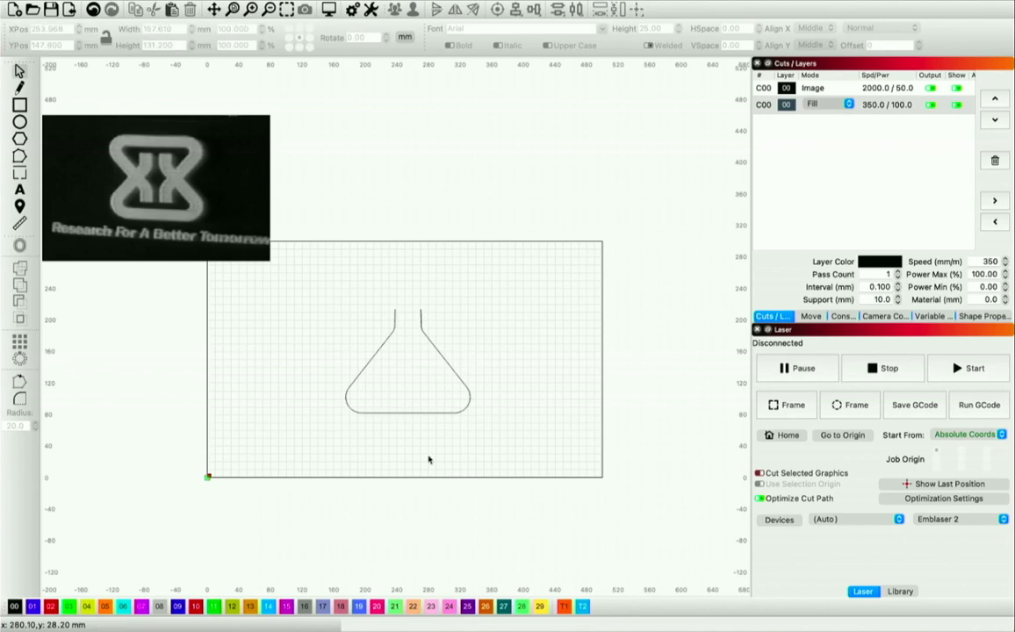
left_click(459, 382)
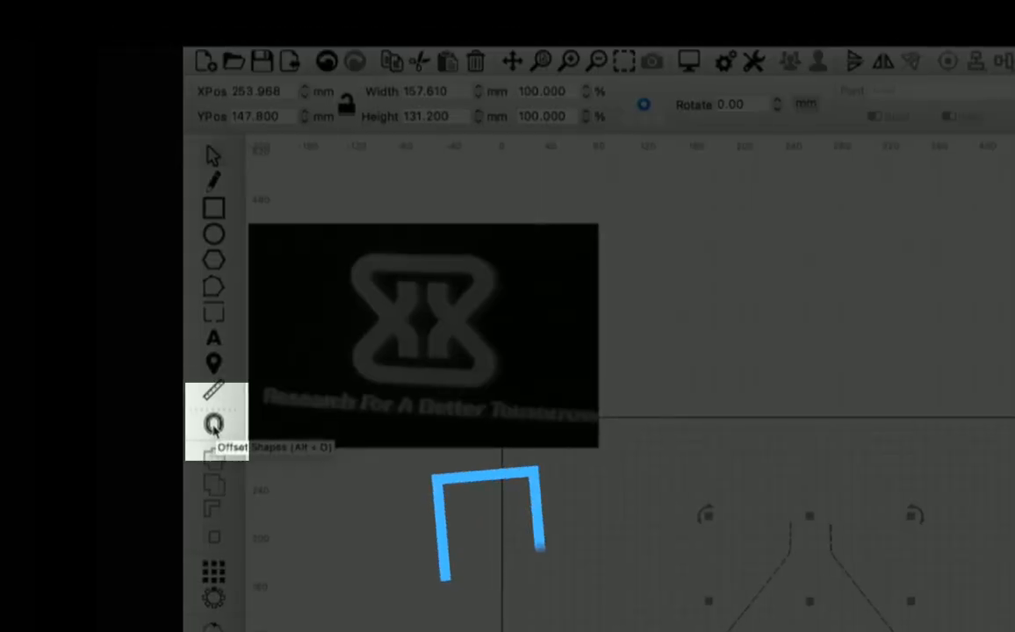
left_click(204, 416)
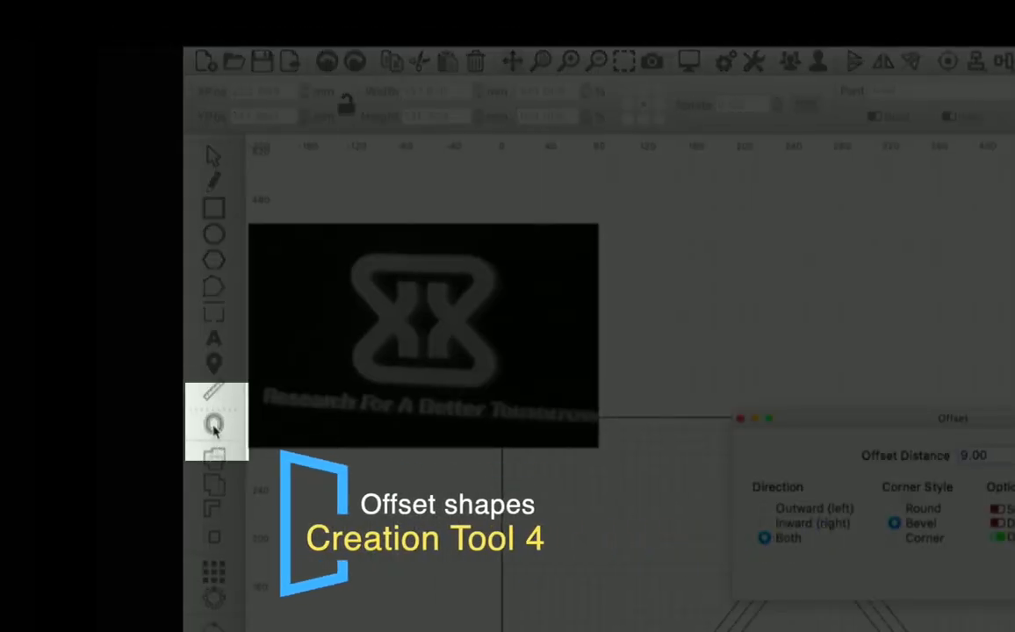
left_click_drag(782, 419, 654, 509)
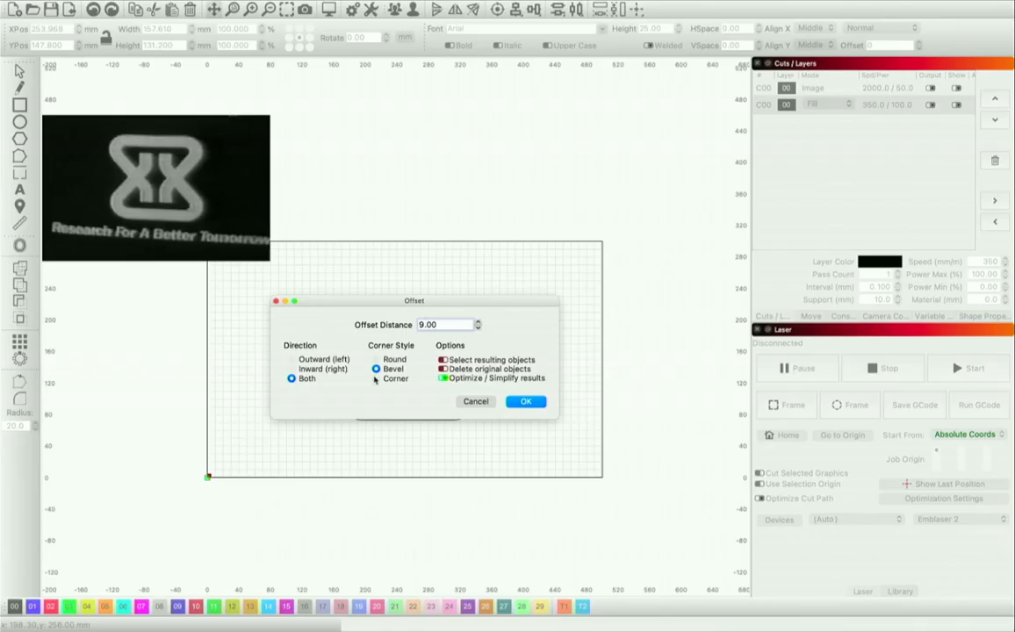
left_click(307, 359)
left_click_drag(344, 301, 391, 142)
left_click(318, 264)
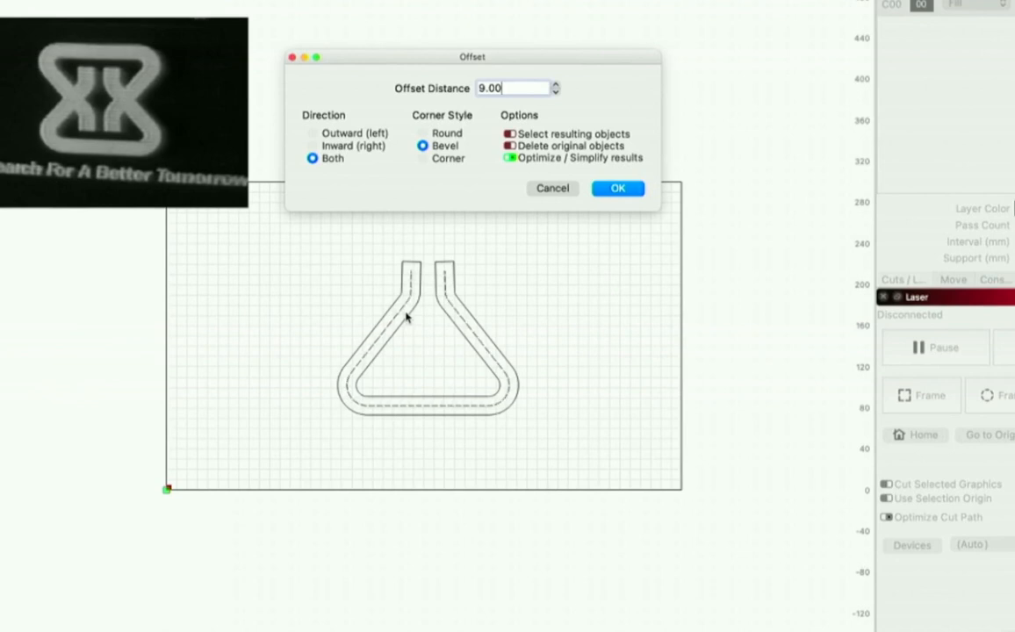
Step: Preview the Round corner style, return to Bevel, and offset the line by 10 mm in both directions
left_click(423, 133)
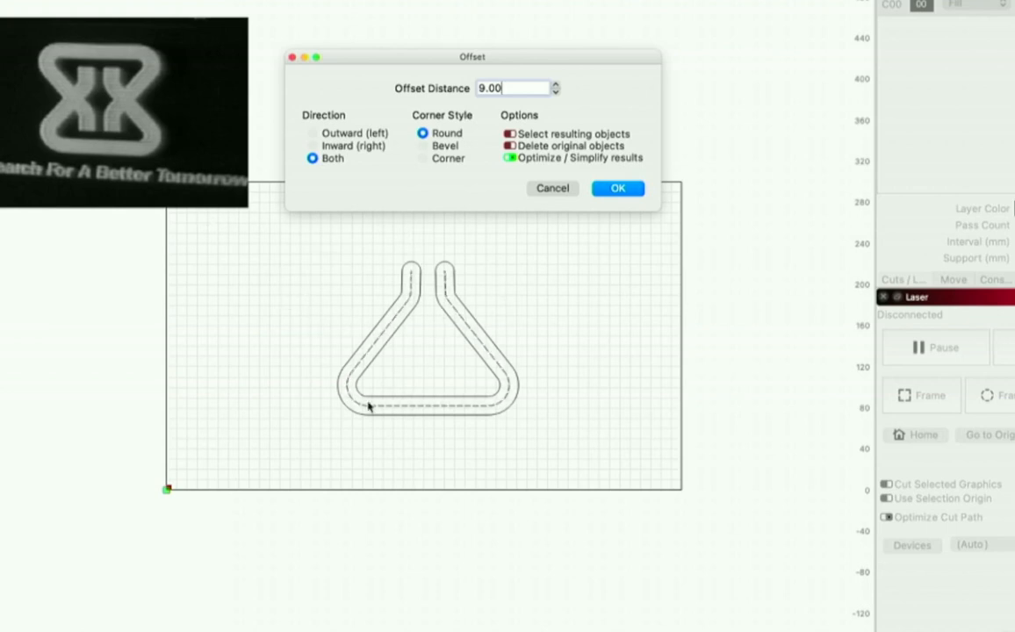
left_click(423, 146)
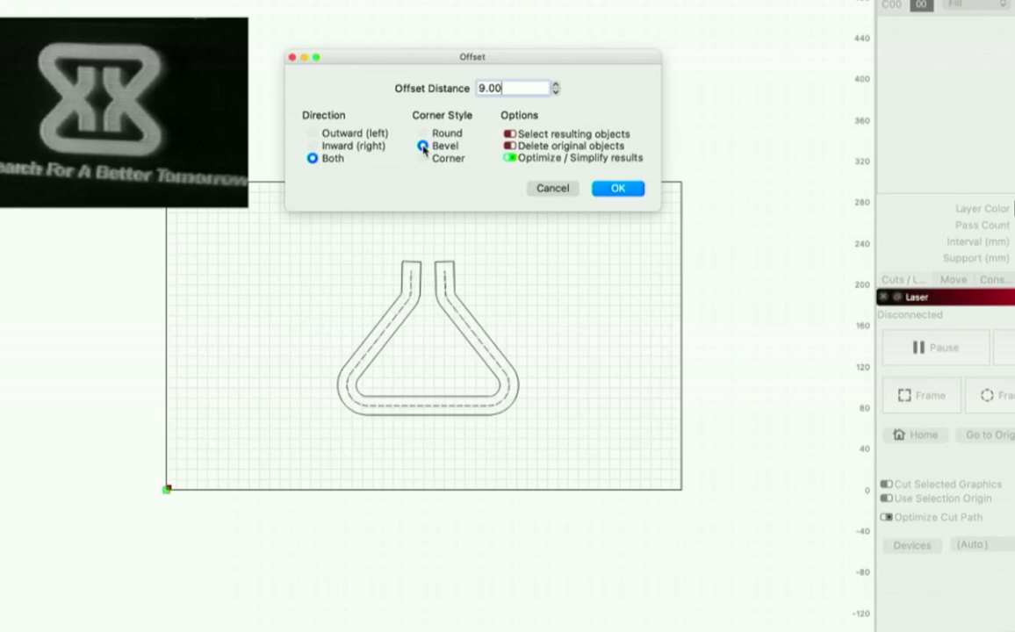
left_click(422, 146)
left_click(483, 86)
key("BackSpace")
type("10")
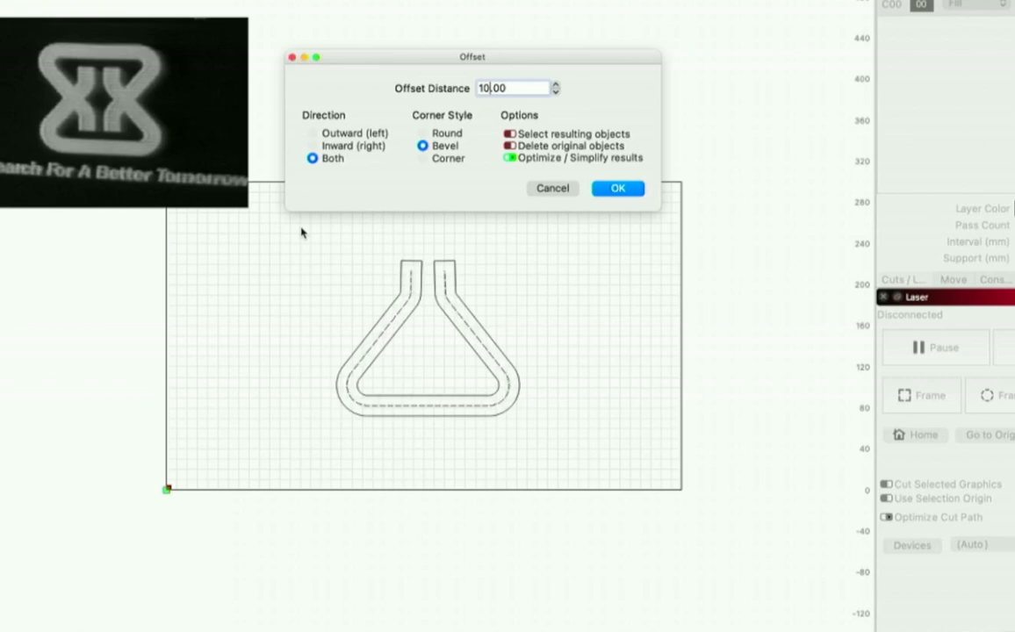
left_click(628, 189)
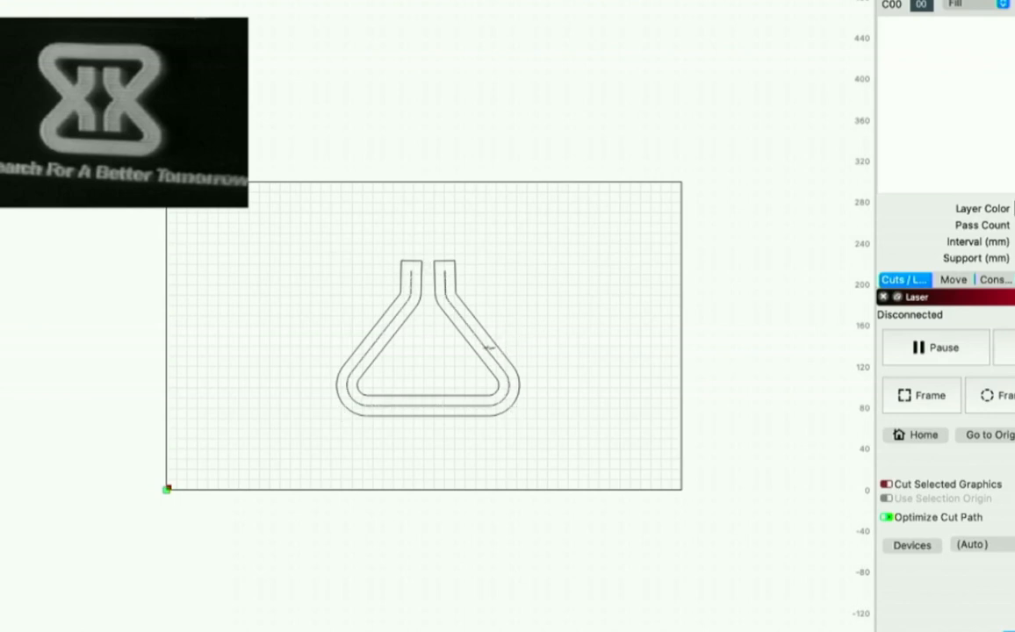
Step: Delete the original centre line from inside the offset outline
left_click(486, 349)
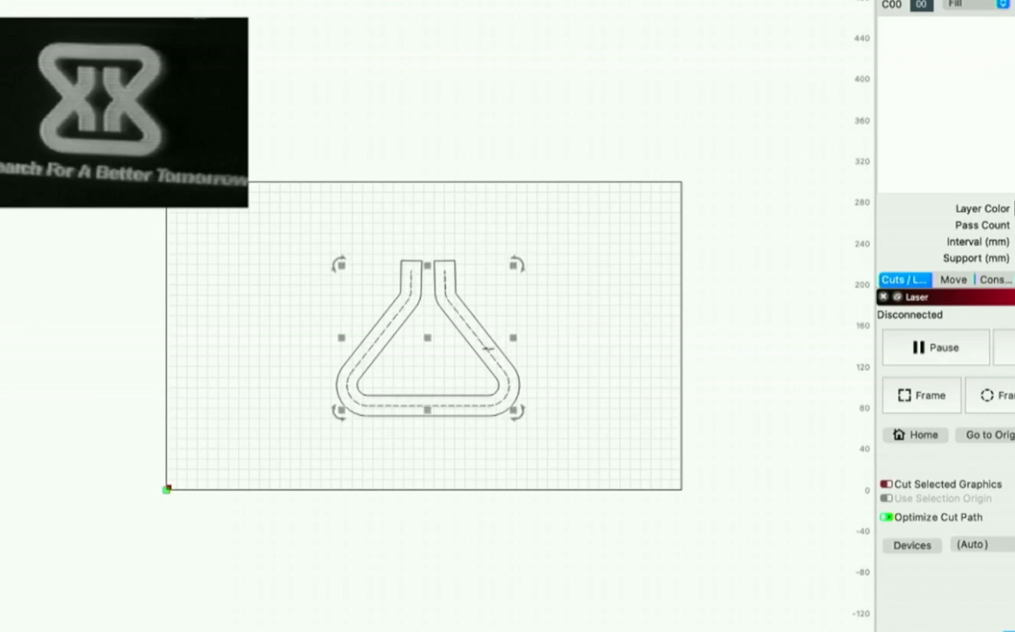
key("Delete")
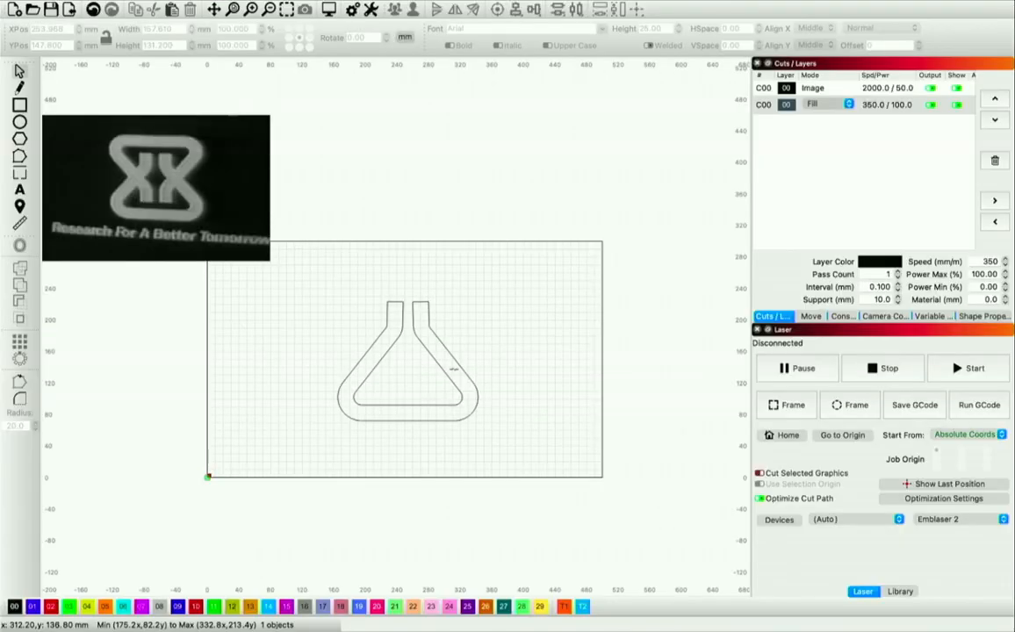
scroll(454, 370, "up", 6)
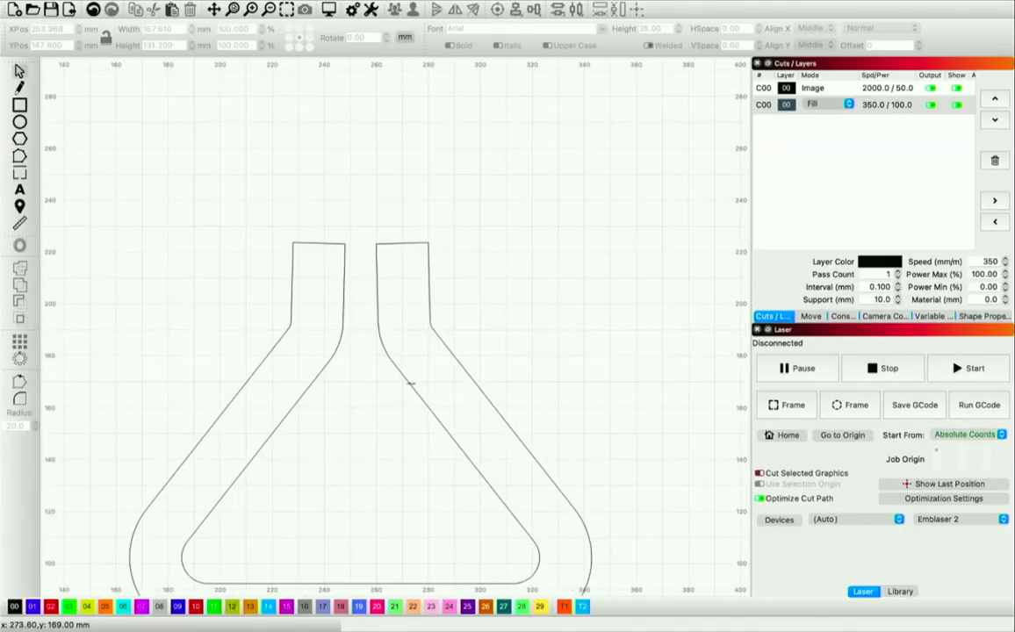
scroll(409, 383, "down", 6)
Step: Duplicate the offset outline, mirror the copy vertically, and place it above the original so the slanted sides cross
left_click(420, 396)
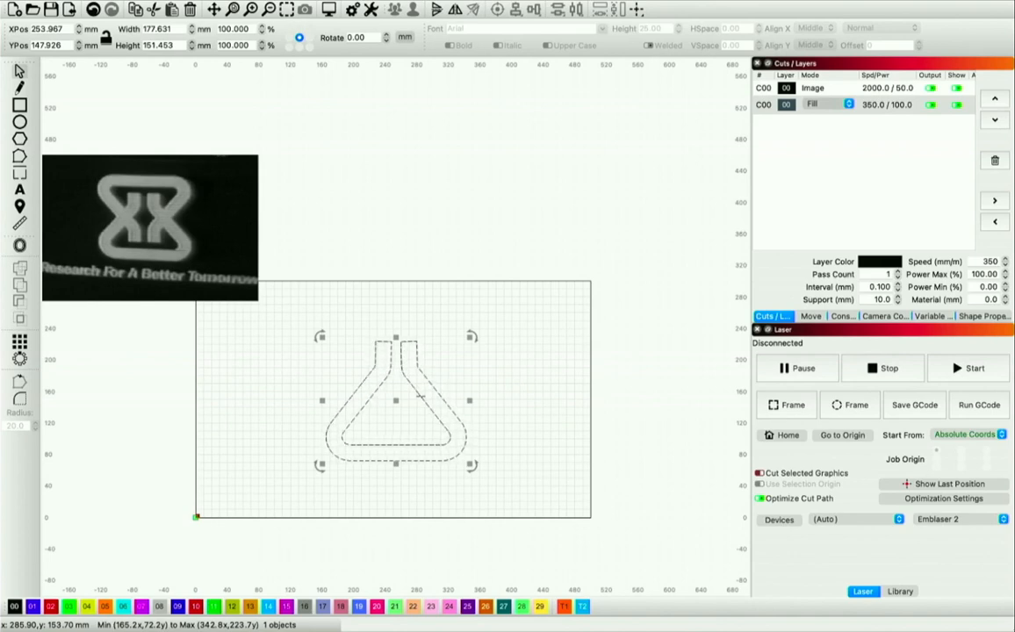
left_click_drag(420, 395, 445, 392)
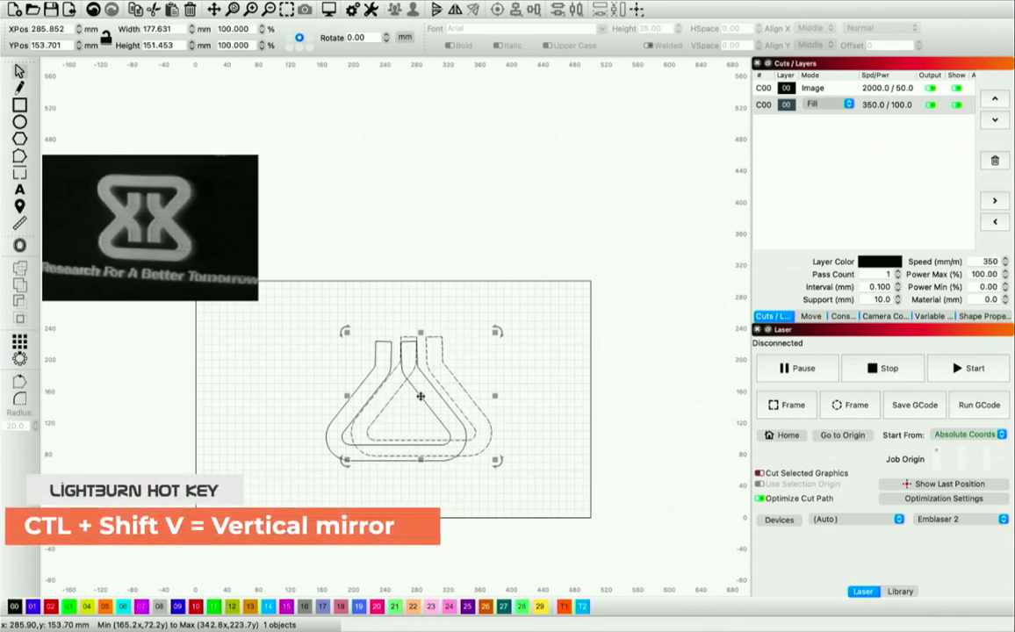
key("ctrl+shift+v")
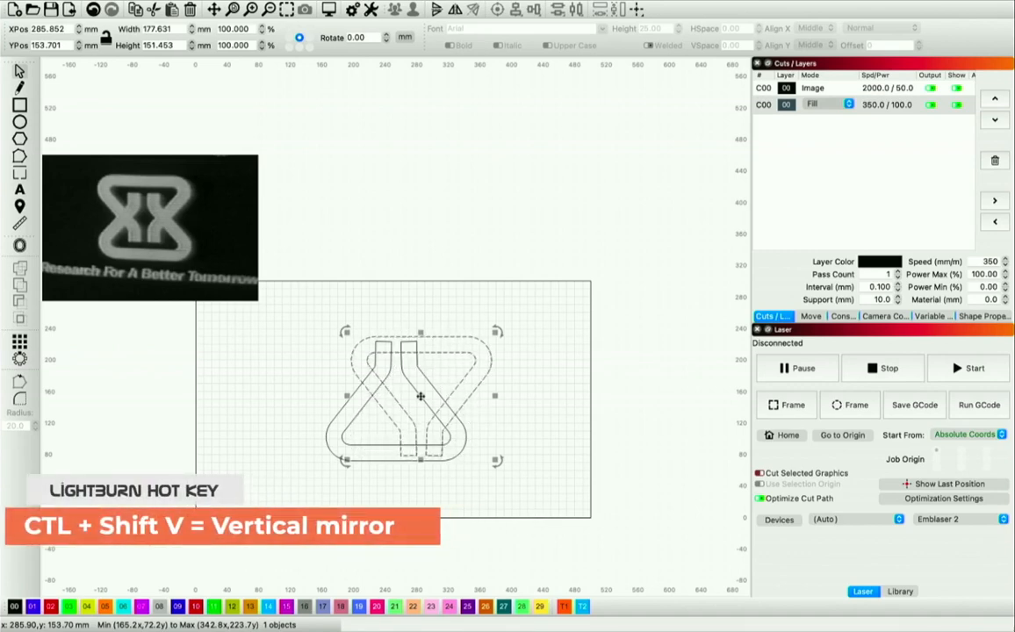
left_click_drag(420, 395, 399, 368)
left_click(499, 405)
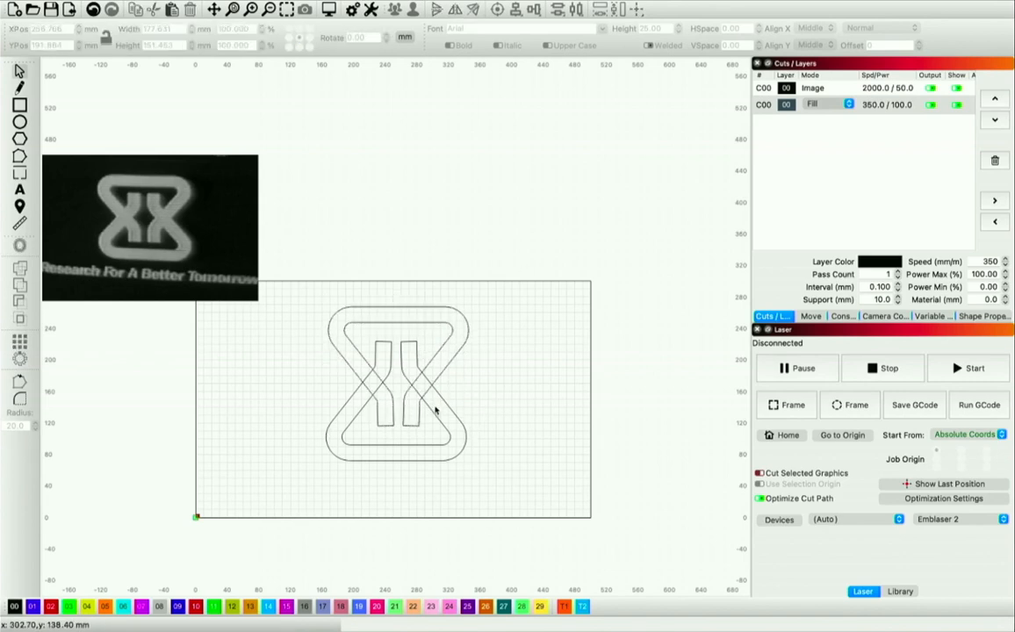
Step: Select both outlines and align their centres on a common vertical axis
scroll(93, 405, "up", 2)
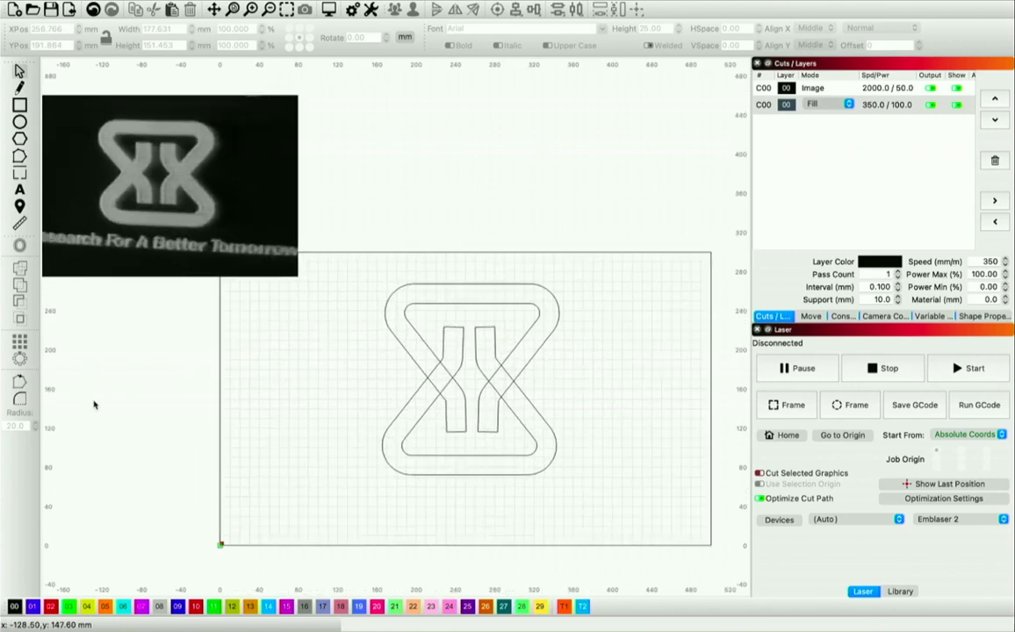
left_click_drag(605, 518, 372, 286)
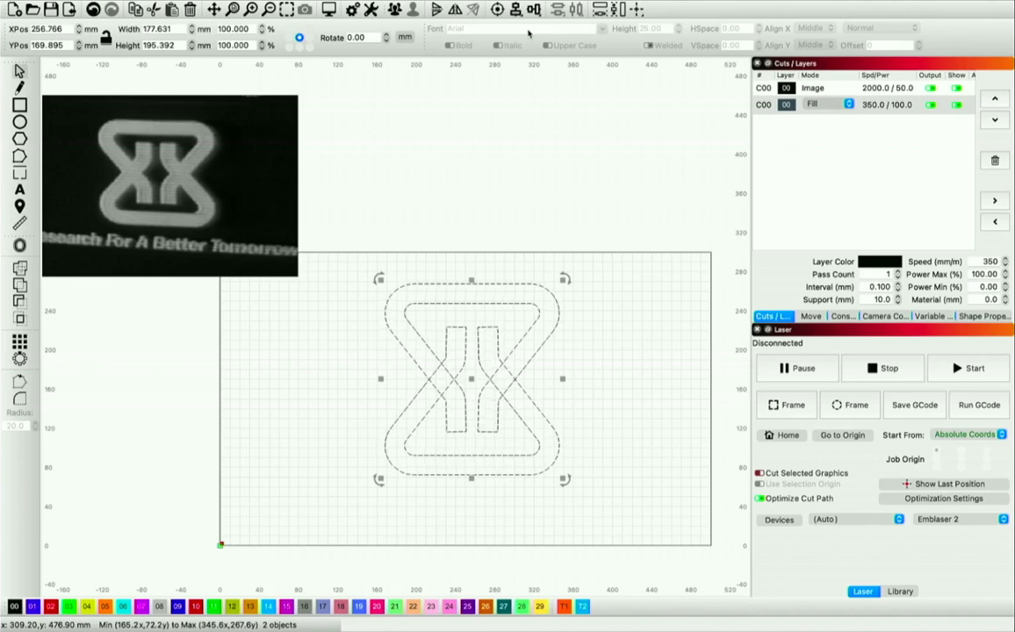
left_click(595, 370)
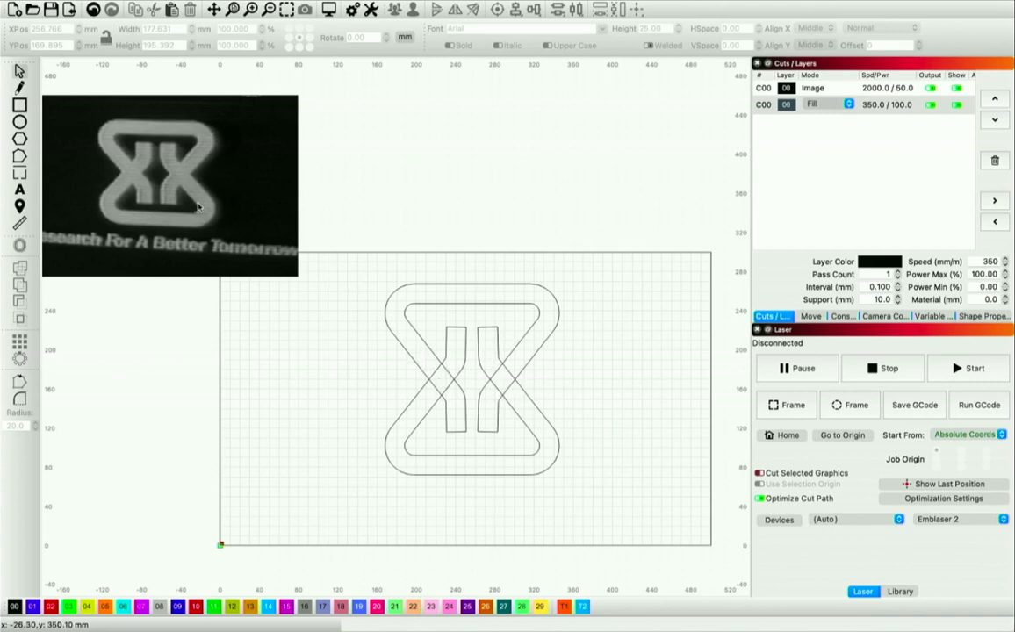
Step: Select both overlapping outlines and weld them into one shape
left_click_drag(597, 561, 401, 315)
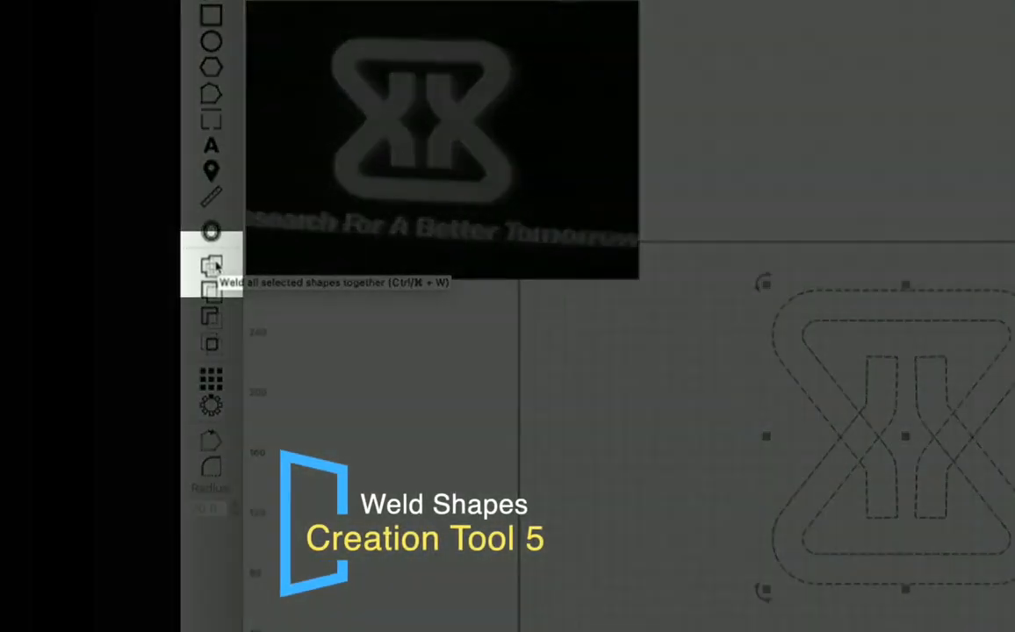
left_click(213, 265)
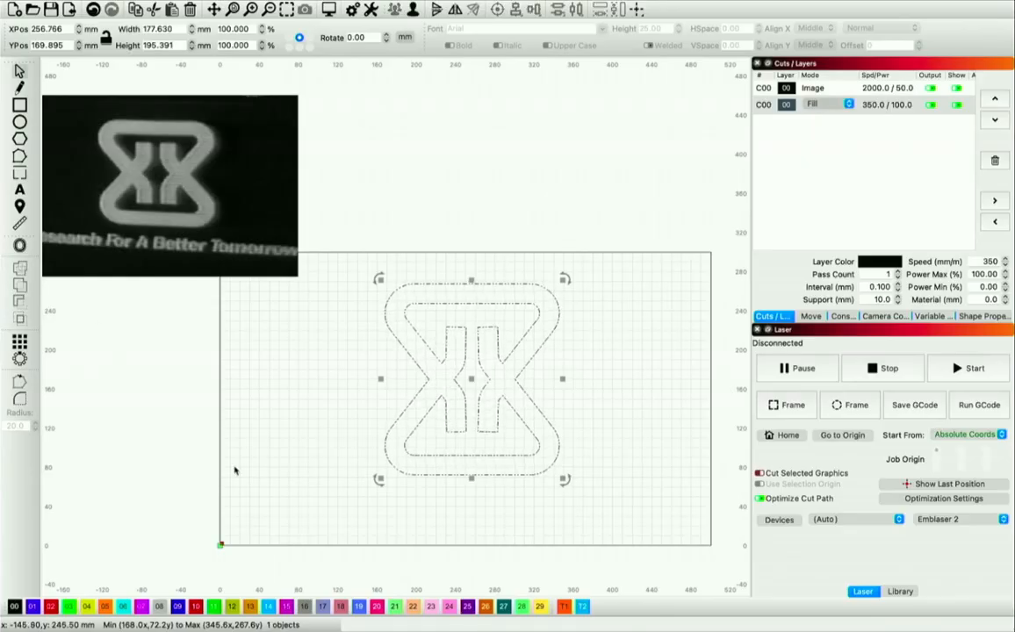
left_click(285, 438)
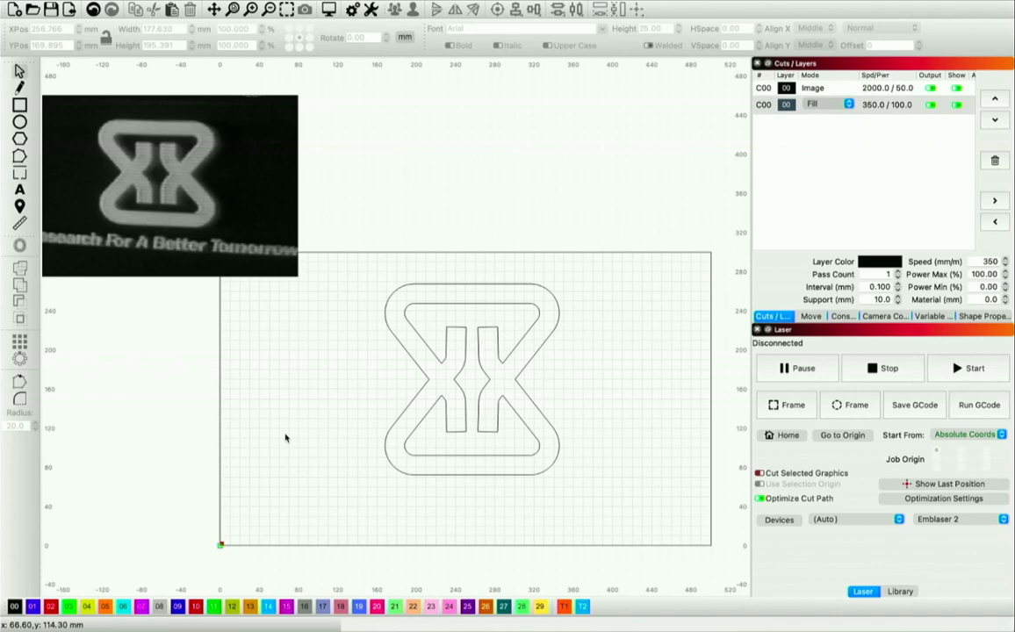
Step: Undo the weld, alignment, flipped copy, offset and node join, back to the two separate line halves
key("ctrl+a")
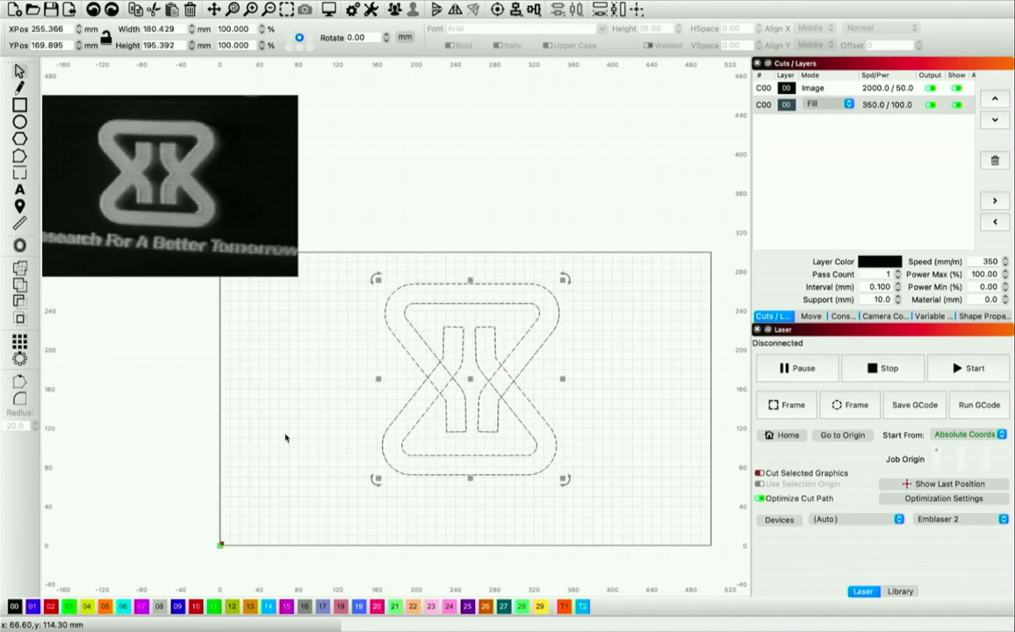
key("ctrl+z")
key("ctrl+z")
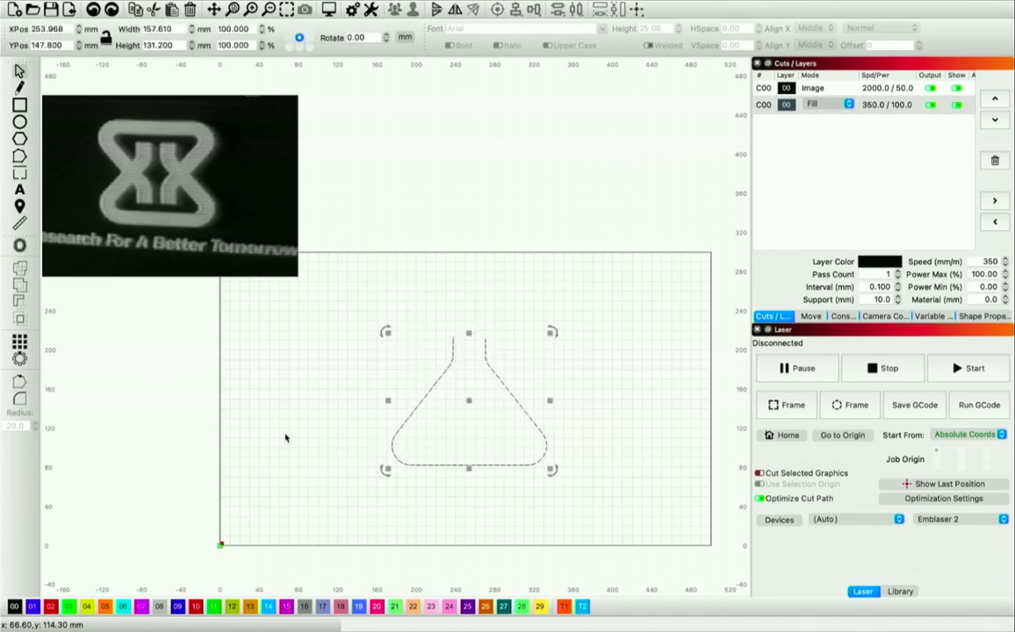
key("ctrl+z")
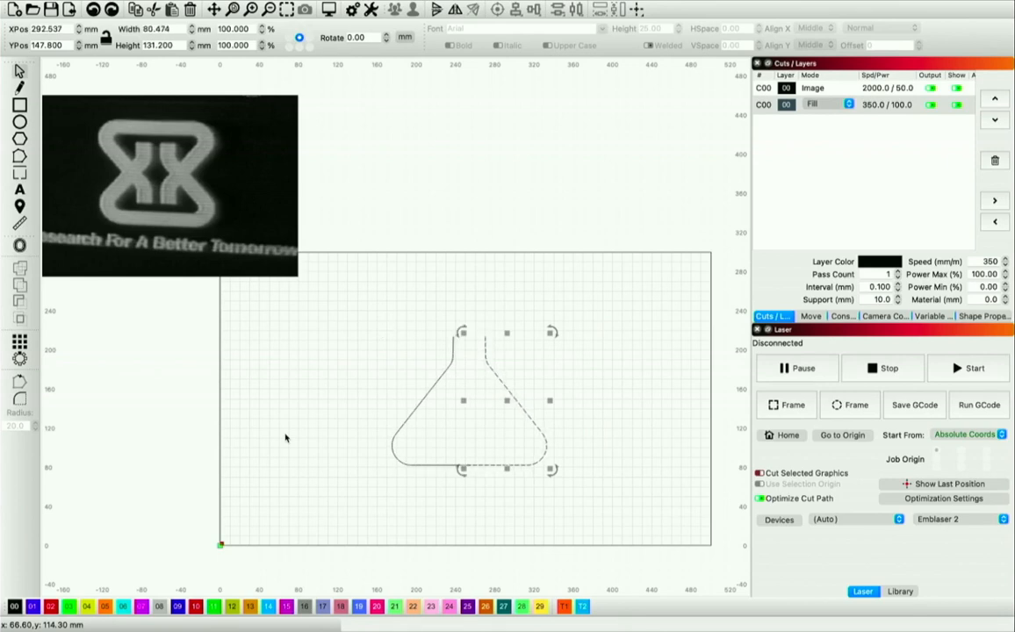
Step: Move the right half outward to an X position of 296.4 mm, keeping its base level with the left half's
left_click_drag(507, 402, 507, 402)
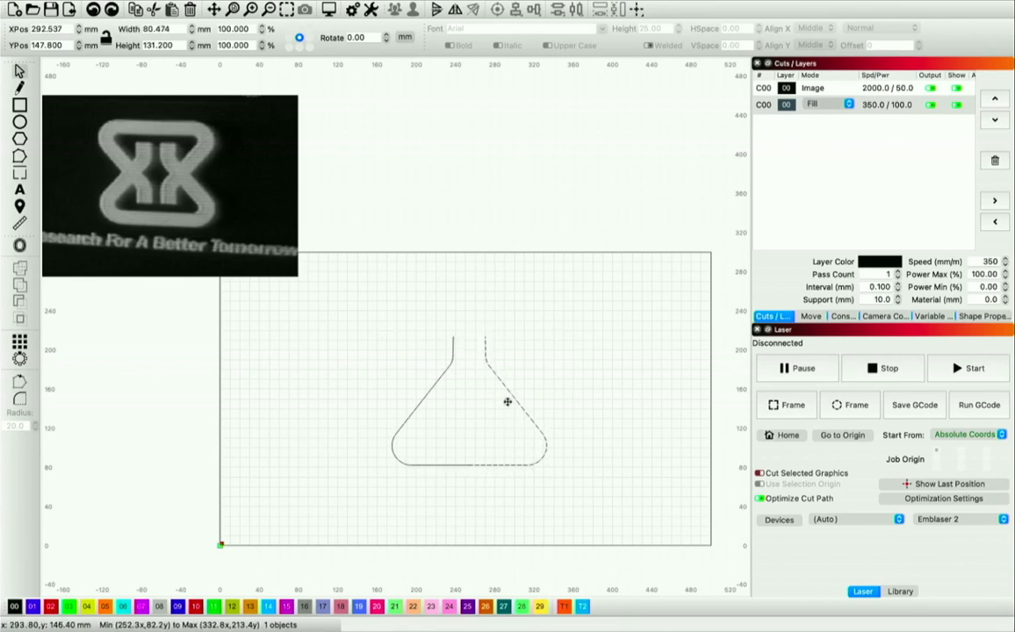
scroll(507, 402, "up", 5)
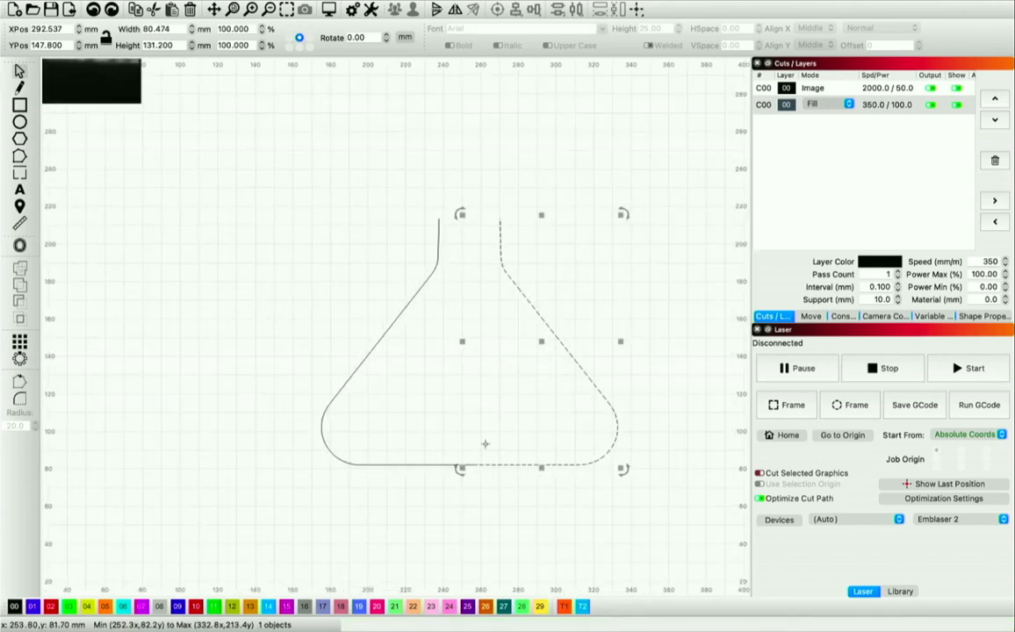
left_click_drag(546, 332, 553, 340)
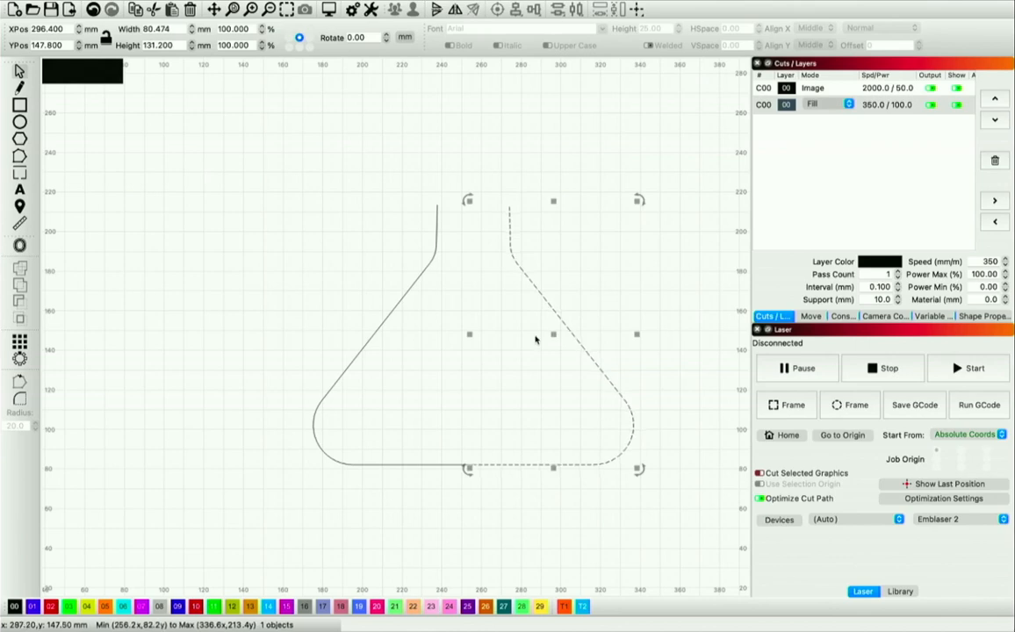
scroll(536, 339, "down", 8)
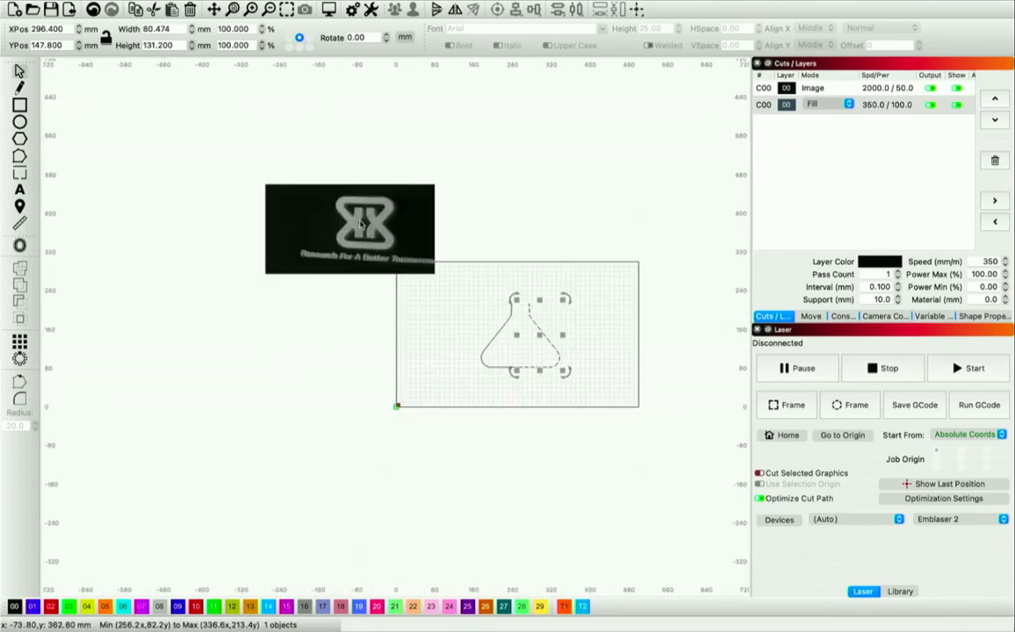
scroll(522, 344, "up", 6)
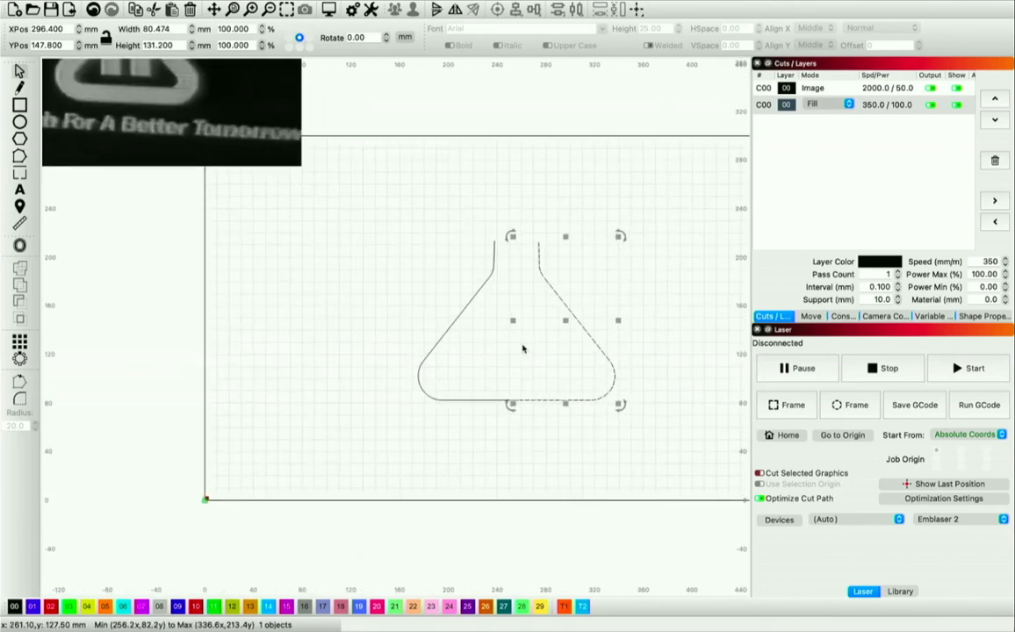
Step: Edit the right half's nodes and join its base end node to the left half's base end node
left_click(517, 434)
left_click(518, 401)
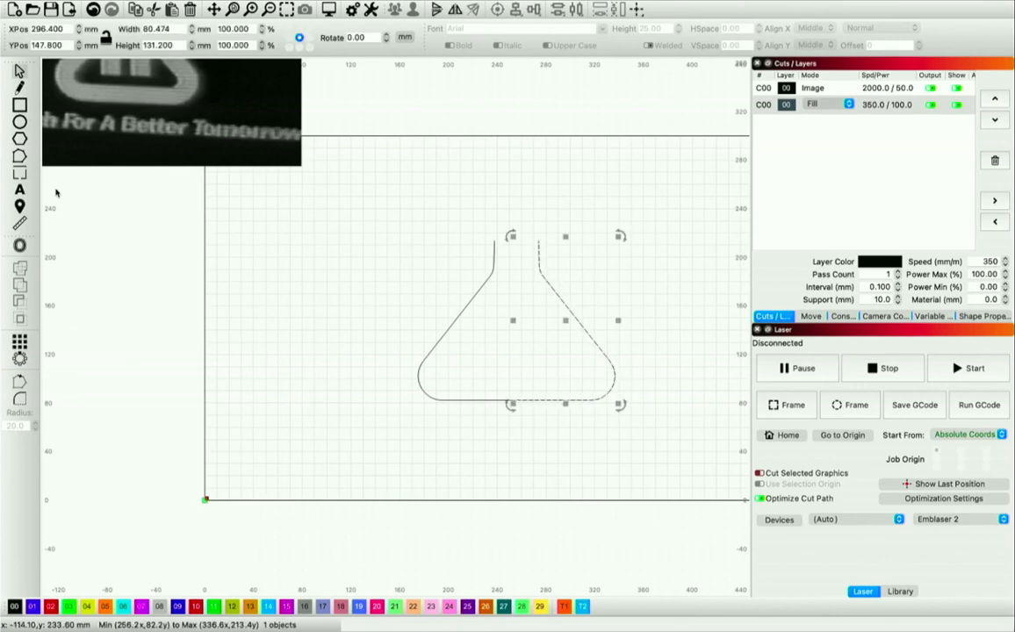
left_click(20, 155)
scroll(544, 386, "up", 5)
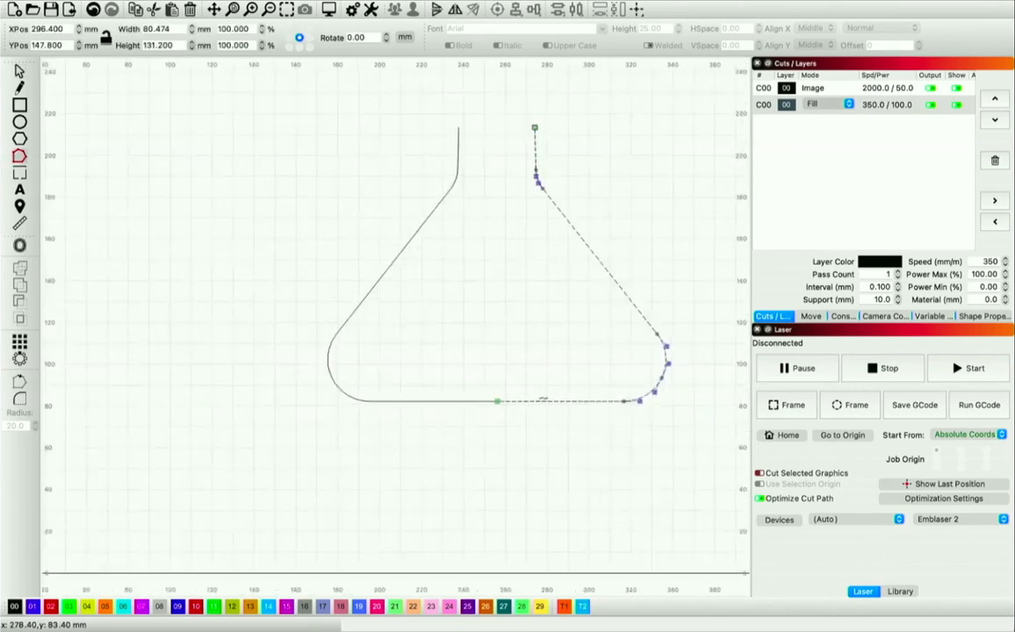
left_click(457, 403)
mouse_move(458, 404)
left_mouse_down()
mouse_move(483, 405)
mouse_move(458, 403)
left_mouse_up()
scroll(456, 403, "down", 5)
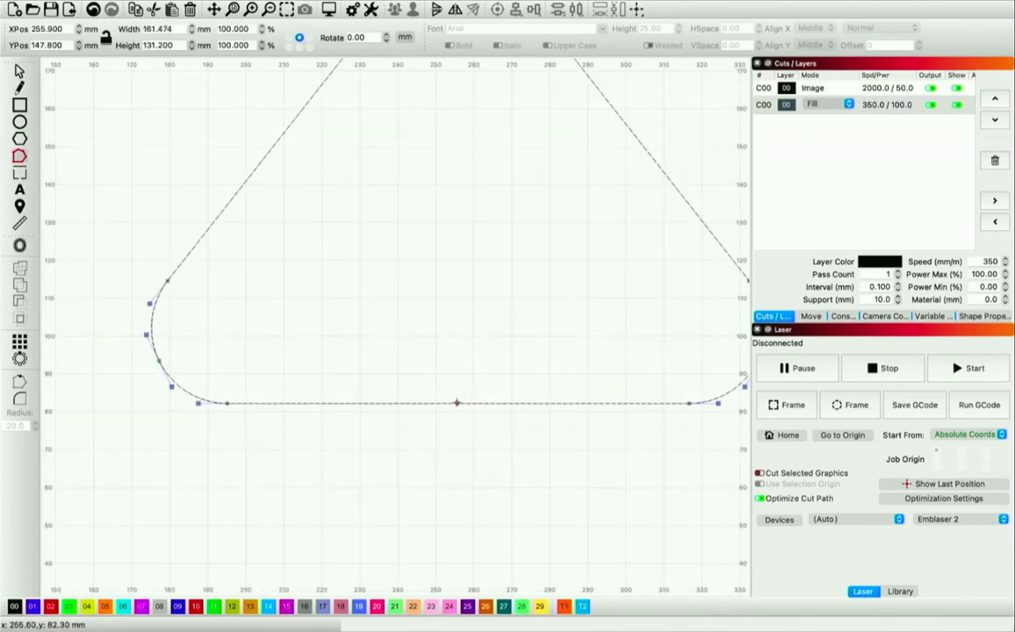
scroll(456, 403, "down", 4)
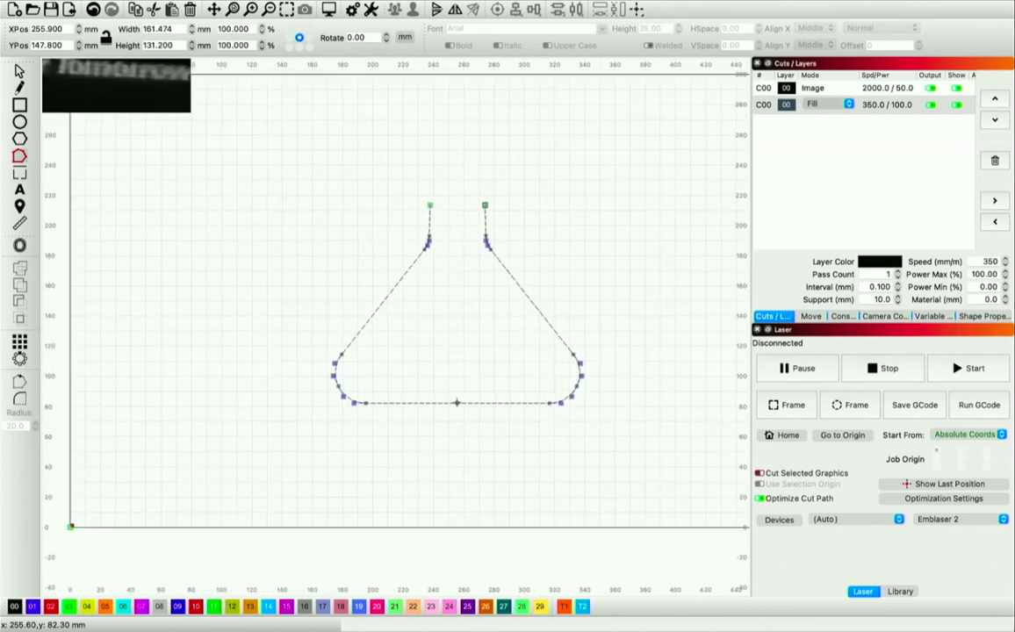
scroll(456, 403, "down", 1)
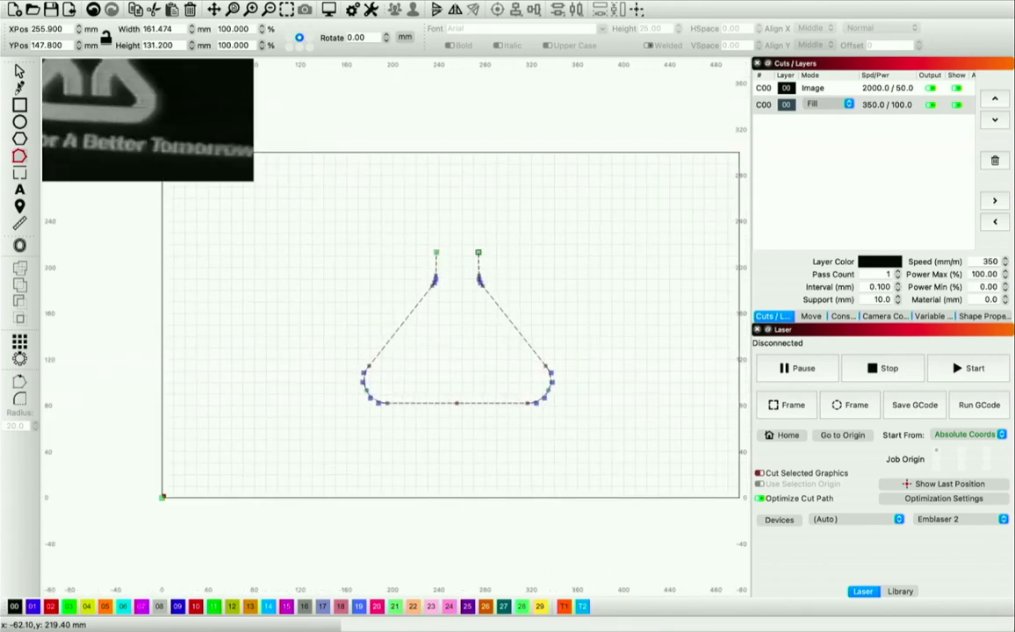
Step: Offset the joined line to both sides to form a closed band outline and delete the original centre line
left_click(19, 70)
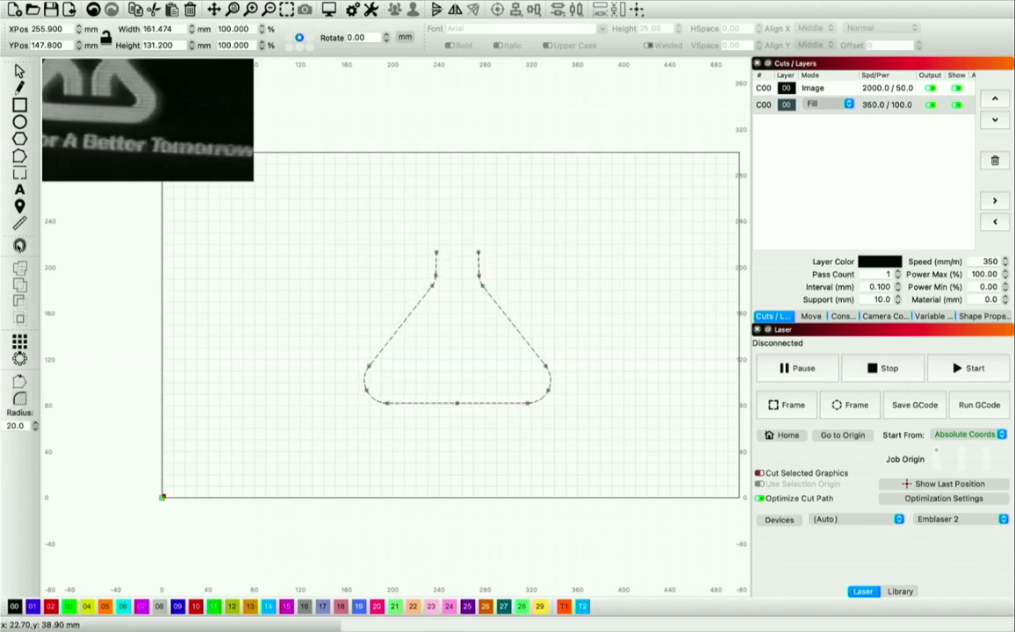
left_click(21, 246)
left_click(614, 344)
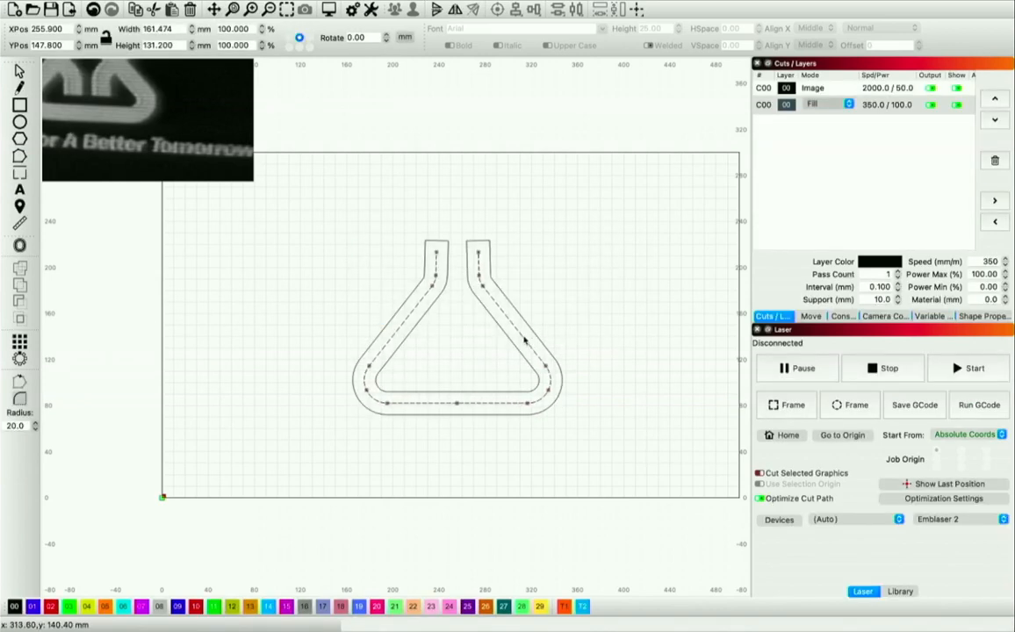
key("Delete")
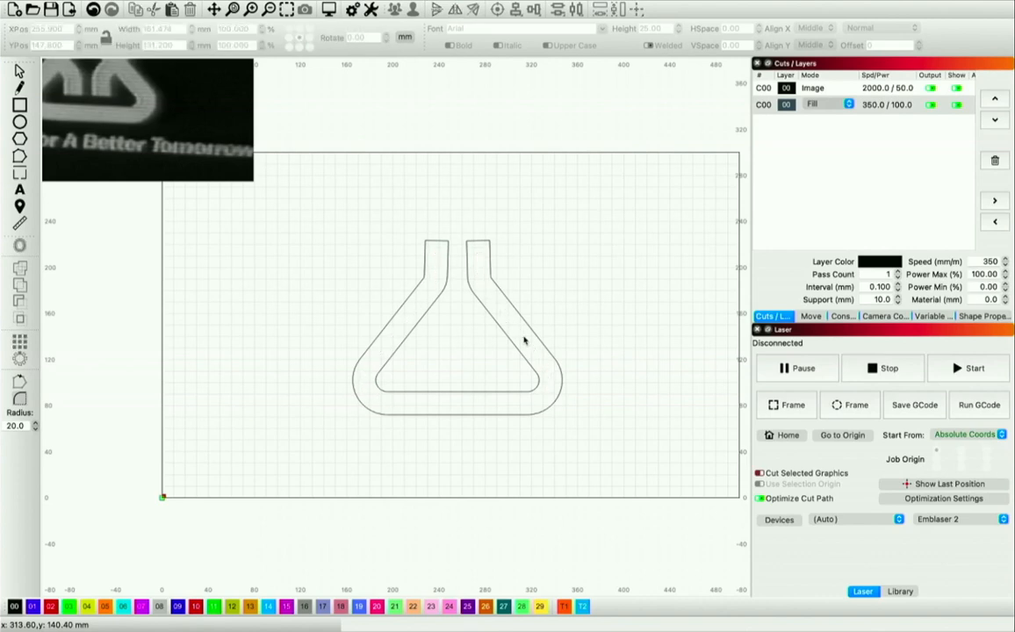
Step: Duplicate the band outline, flip the copy vertically and place it above the original at about X 257.1, Y 192.2 mm
left_click(494, 393)
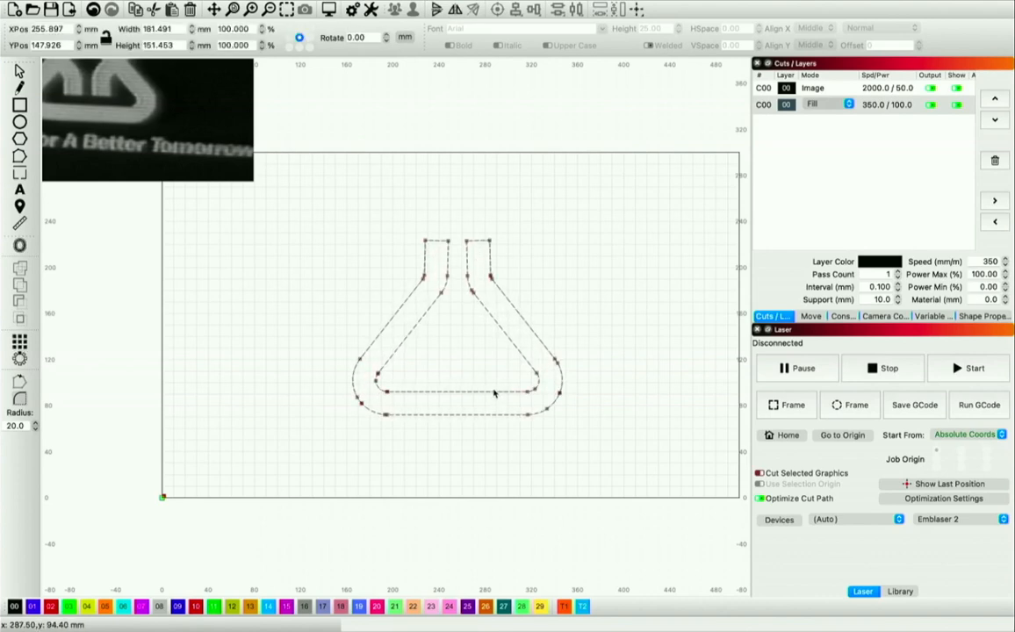
left_click_drag(494, 393, 518, 434)
key("v")
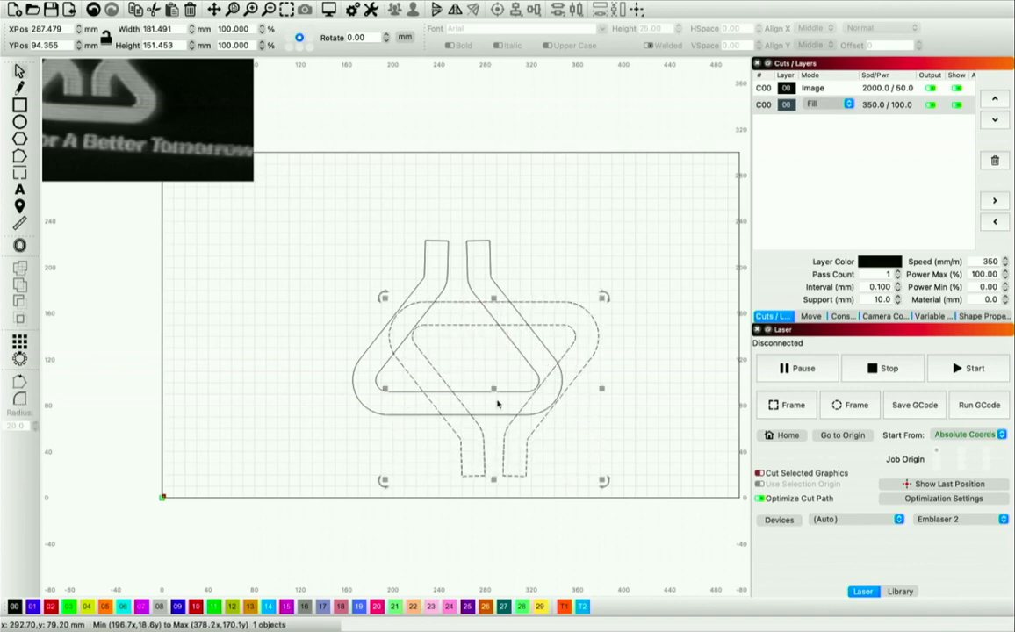
left_click_drag(490, 388, 459, 279)
scroll(458, 277, "down", 3)
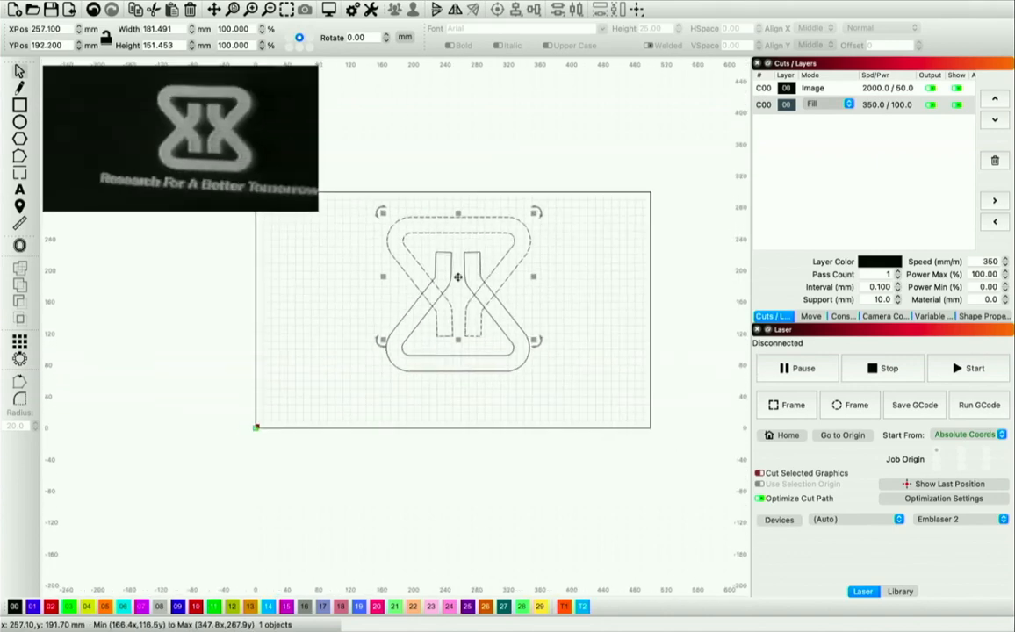
scroll(397, 284, "up", 1)
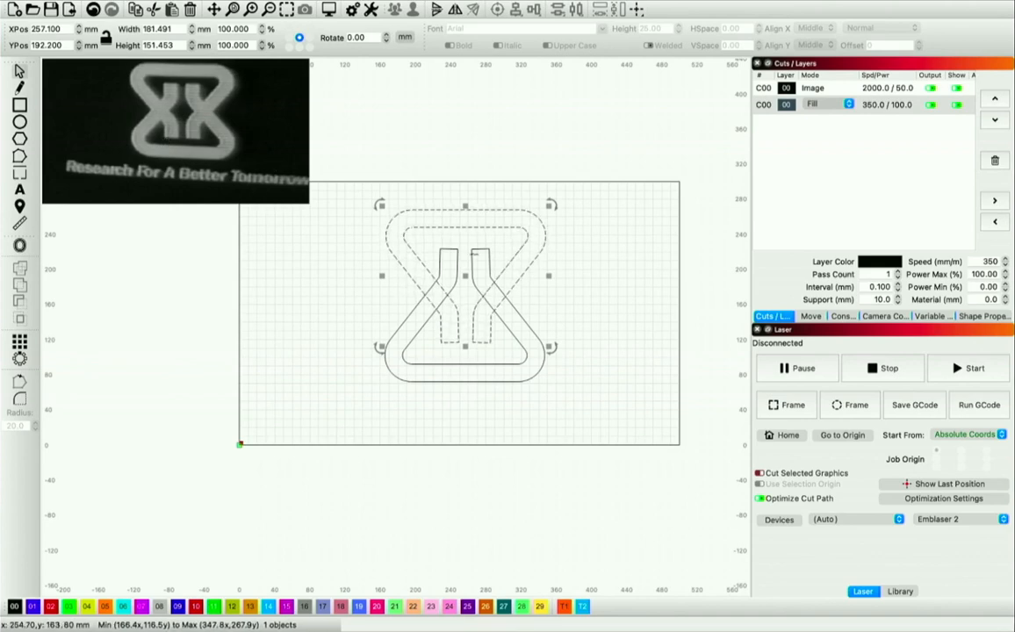
left_click(593, 412)
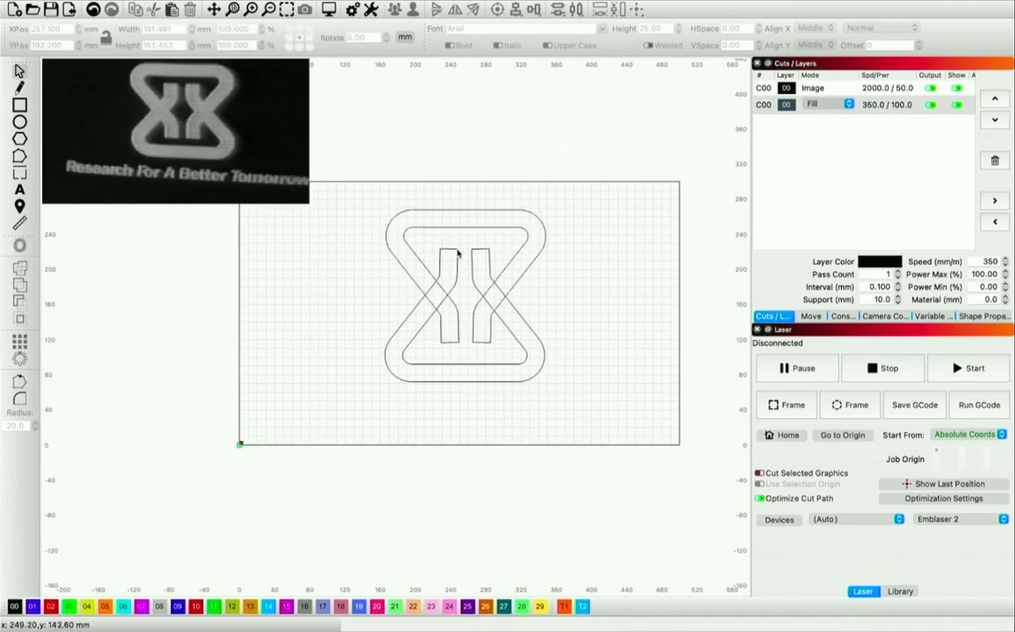
Step: Select both band outlines and align them on a common vertical centre line
left_click_drag(516, 386, 368, 219)
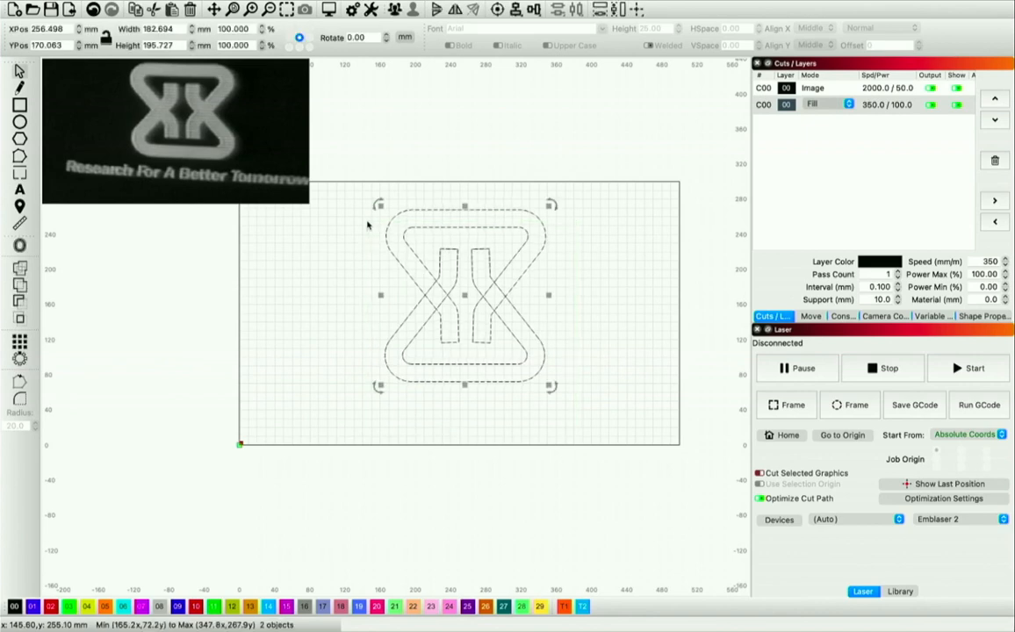
left_click(518, 9)
left_click(526, 28)
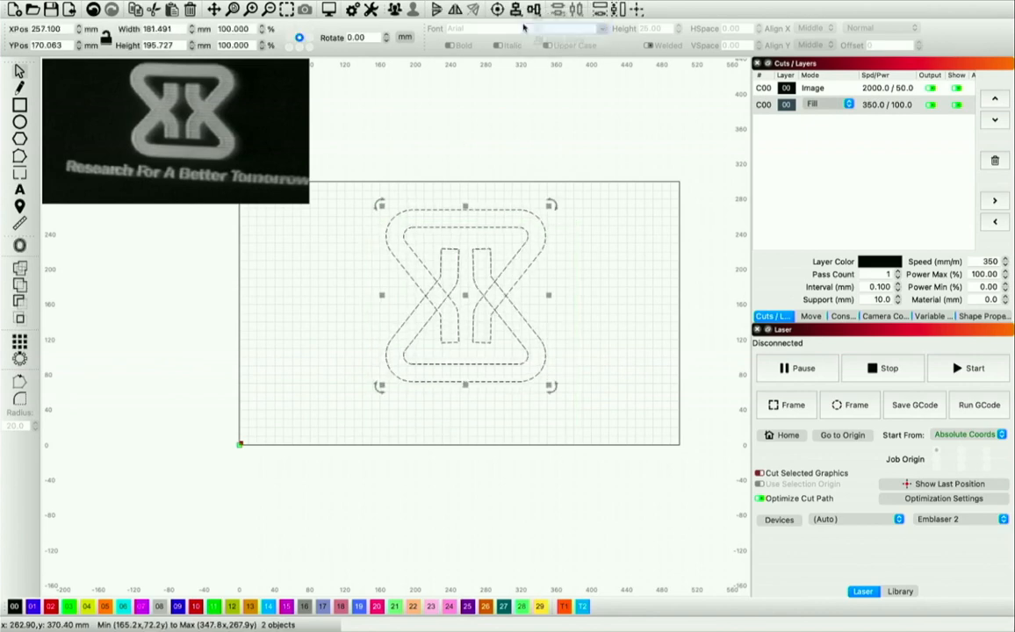
left_click(593, 325)
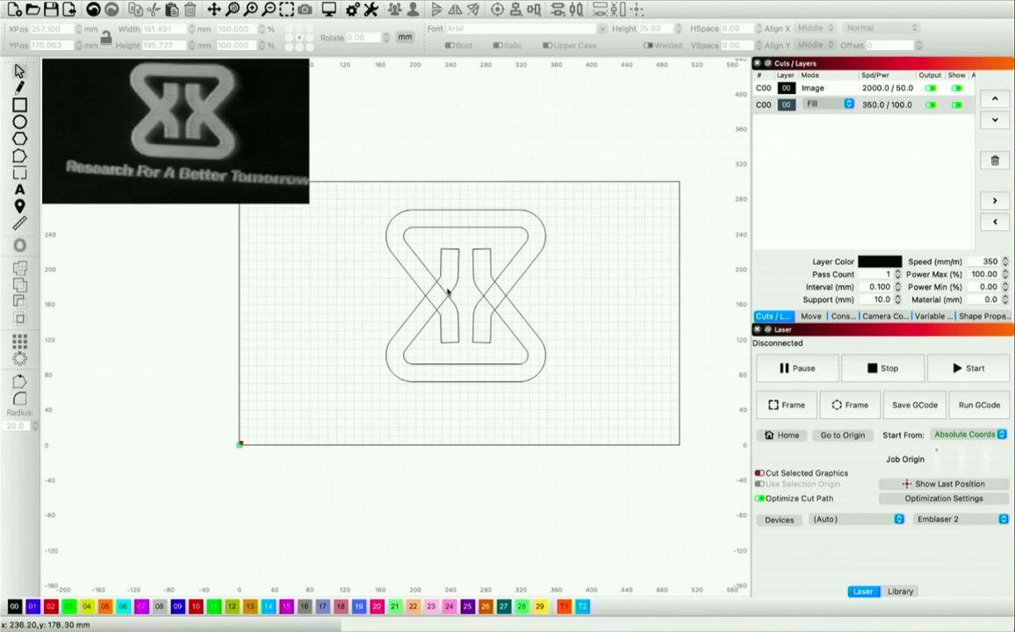
Step: Lower the flipped upper outline to a Y position of 182.2 mm so it overlaps the lower one more
left_click(464, 229)
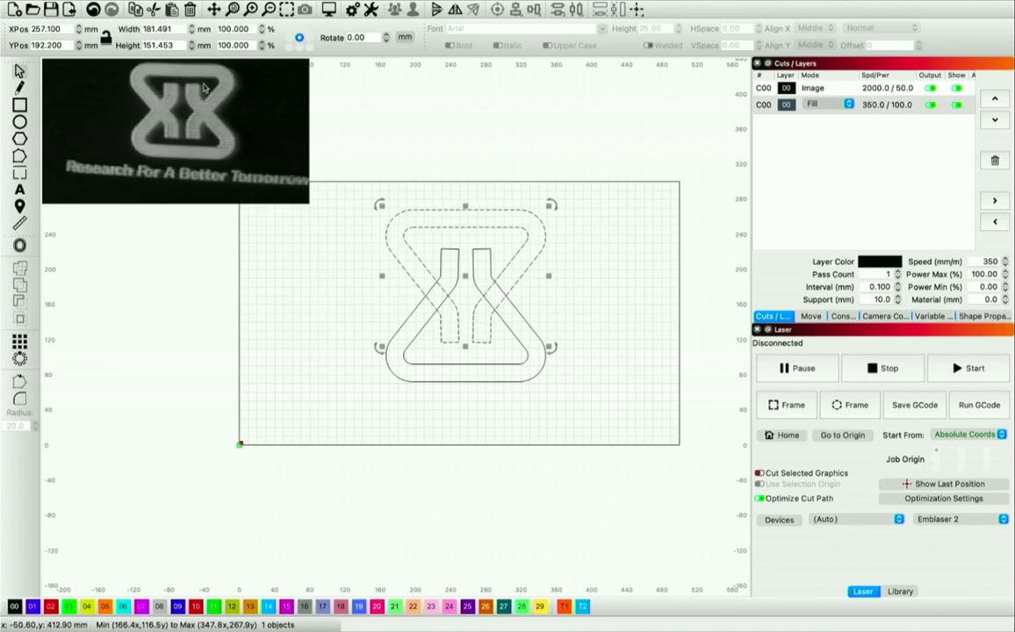
left_click_drag(474, 278, 474, 283)
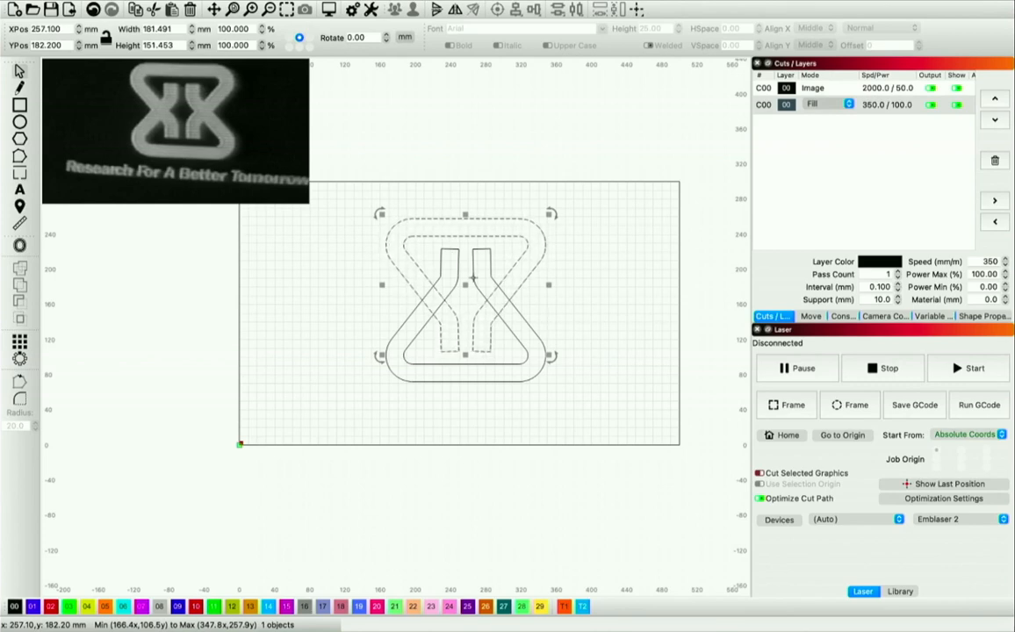
left_click(340, 293)
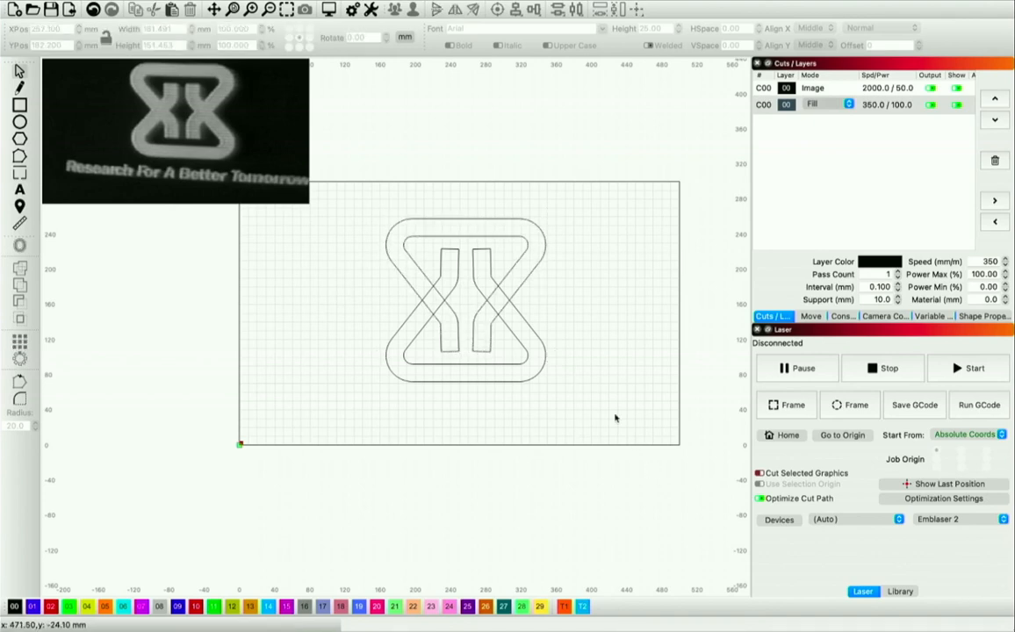
Step: Select both overlapping outlines and weld them into a single logo shape
left_click_drag(581, 384, 354, 214)
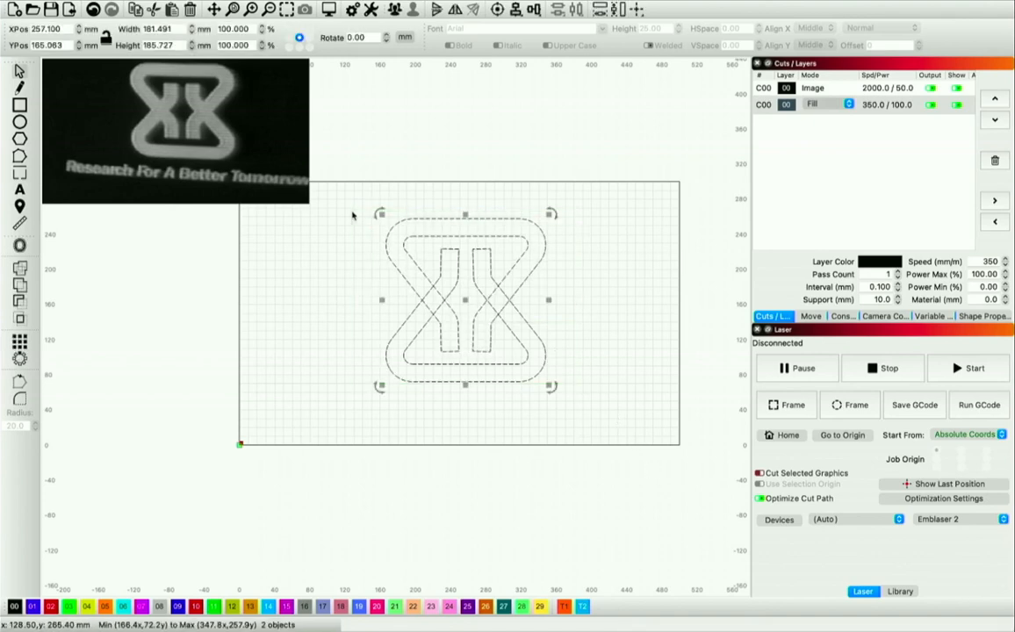
left_click(20, 274)
left_click(294, 332)
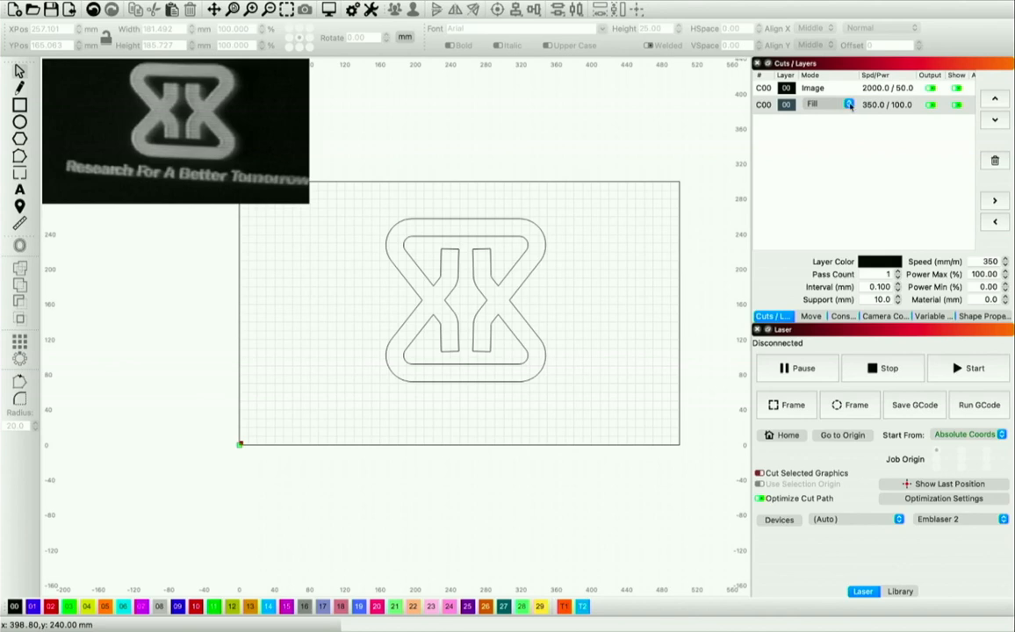
Step: Preview the filled logo, continuing without the shapes that cross the workspace edge, and close the preview
left_click(332, 10)
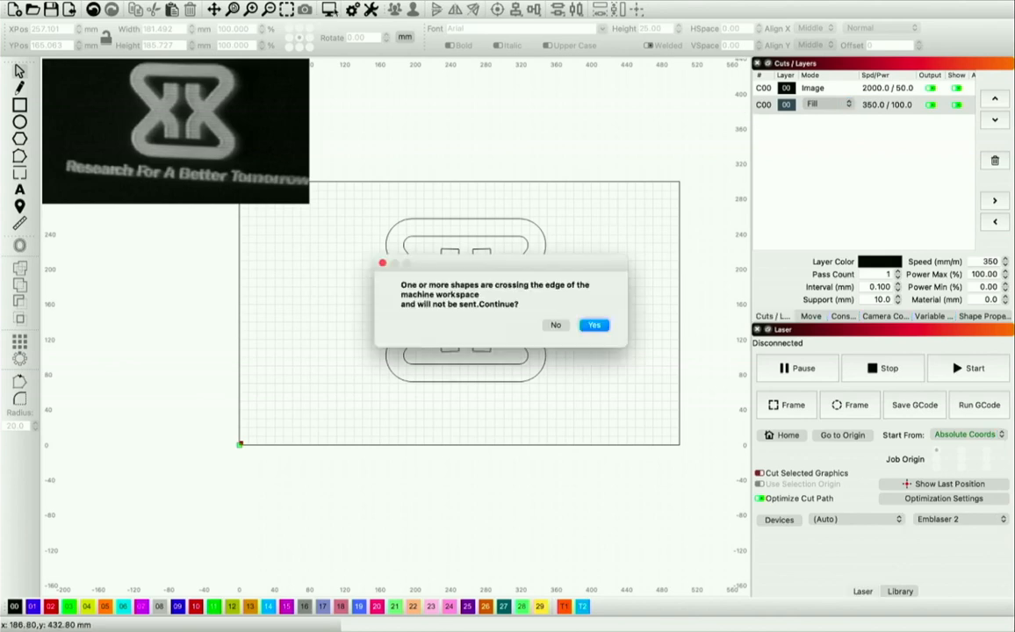
left_click(596, 328)
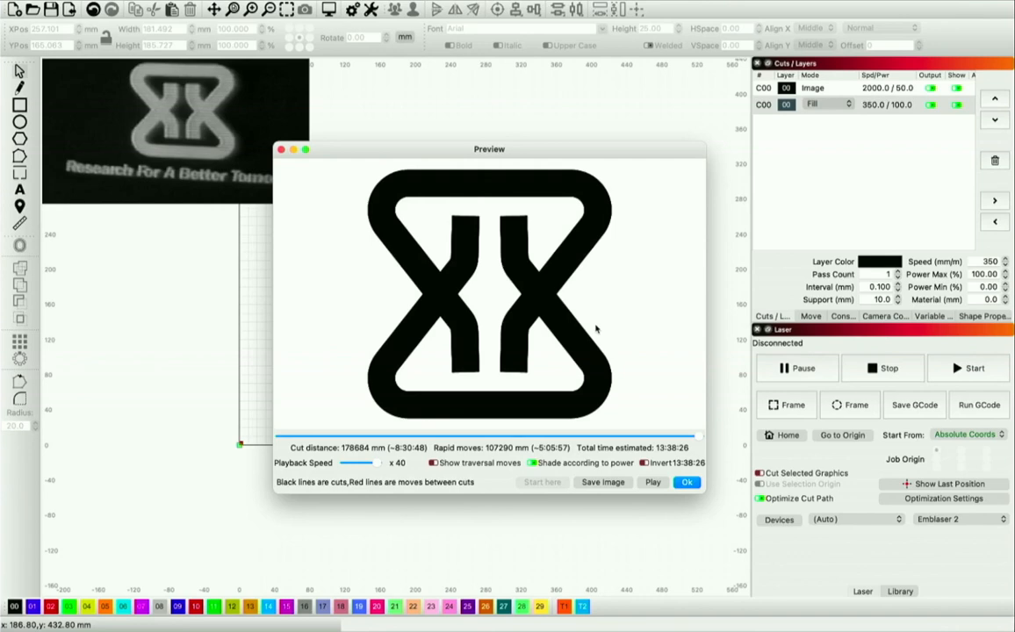
left_click(686, 483)
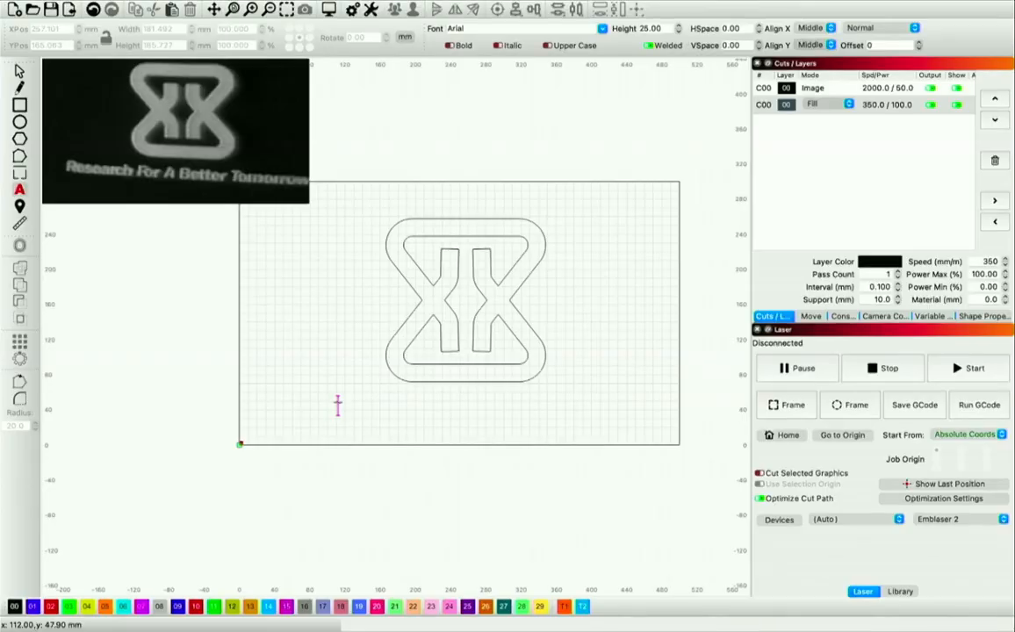
Step: Add the Arial text "Research For A Better Tommorrow" at 25 mm height and place it beneath the logo at about X 271.8, Y 54.8 mm
type("Res")
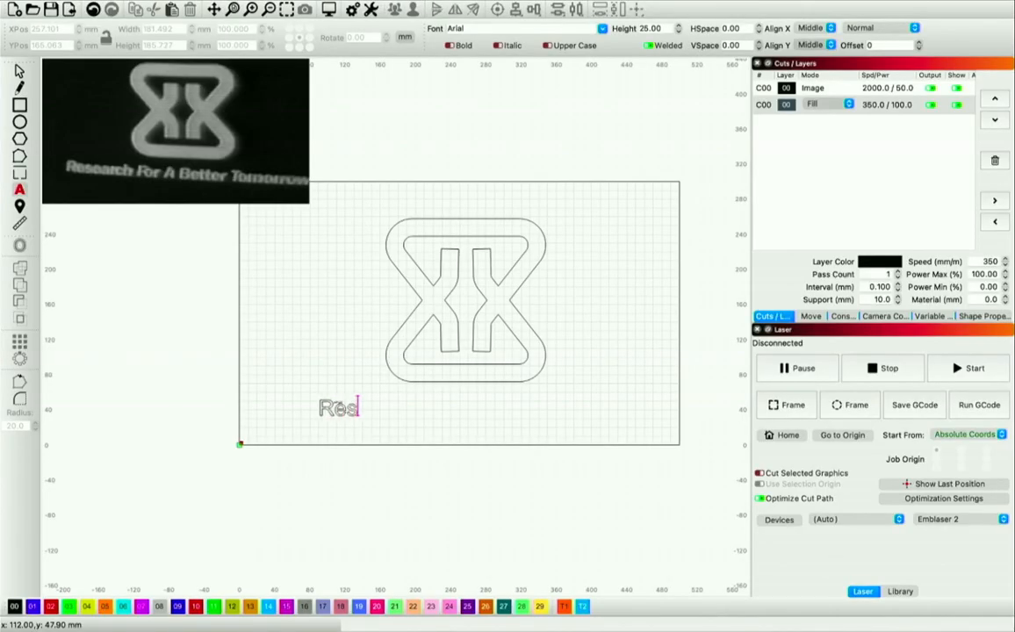
type("ea")
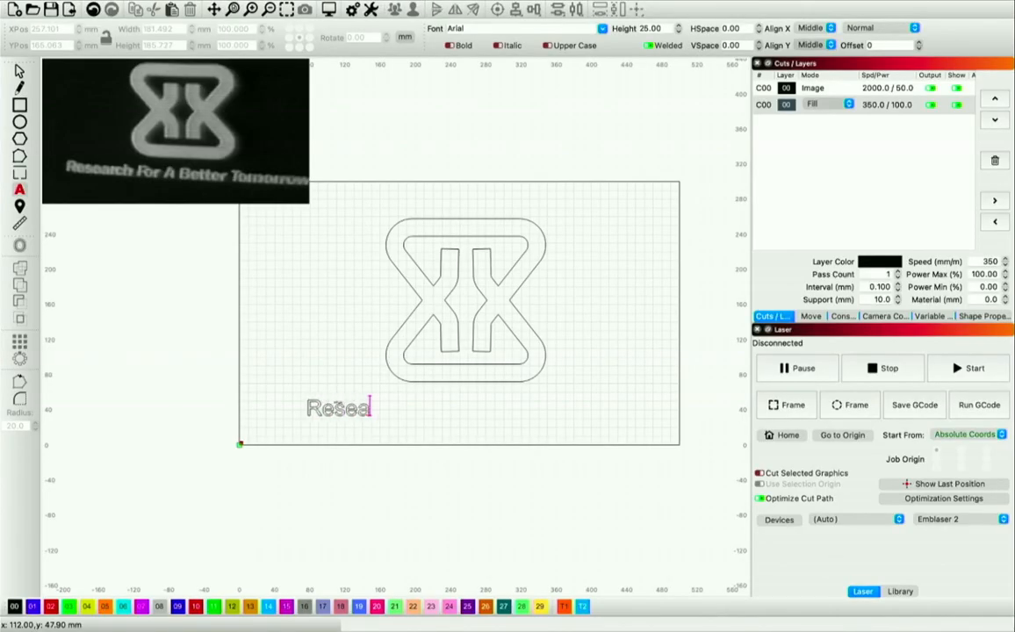
type("rch For")
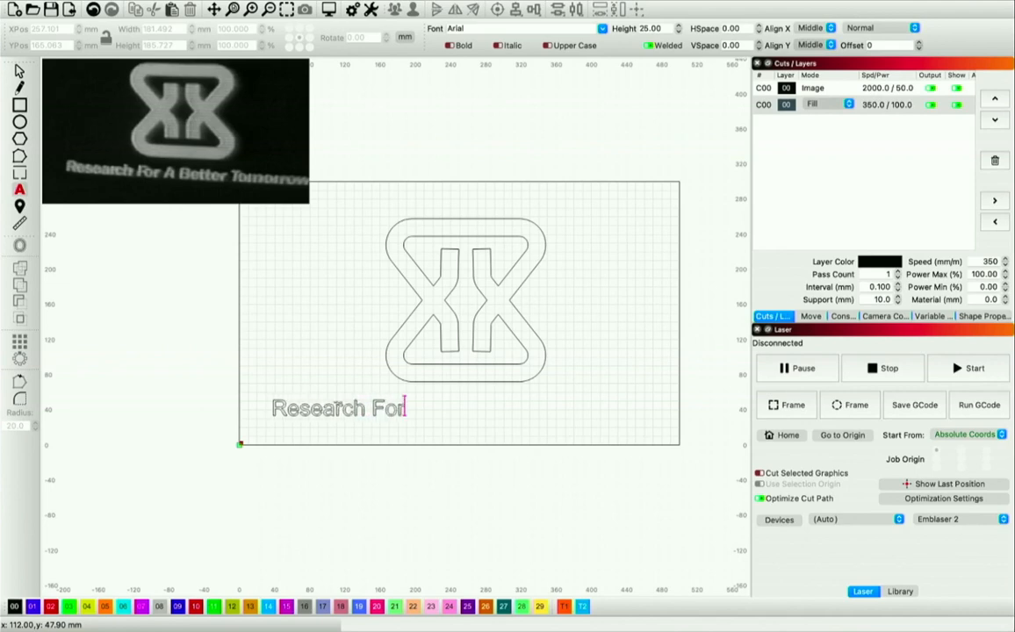
type(" A Better ")
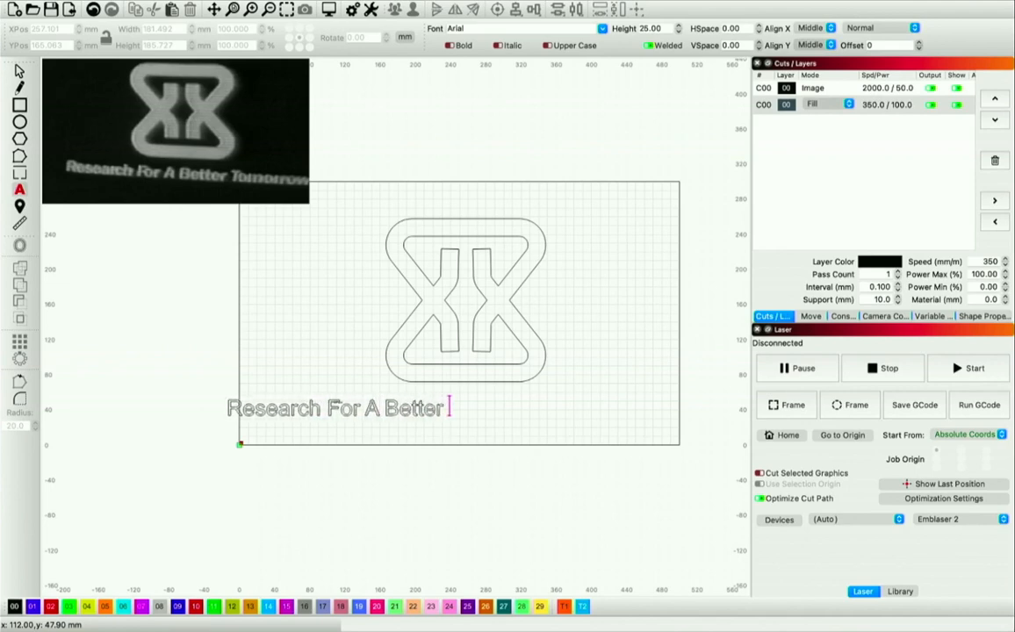
type("Tommo")
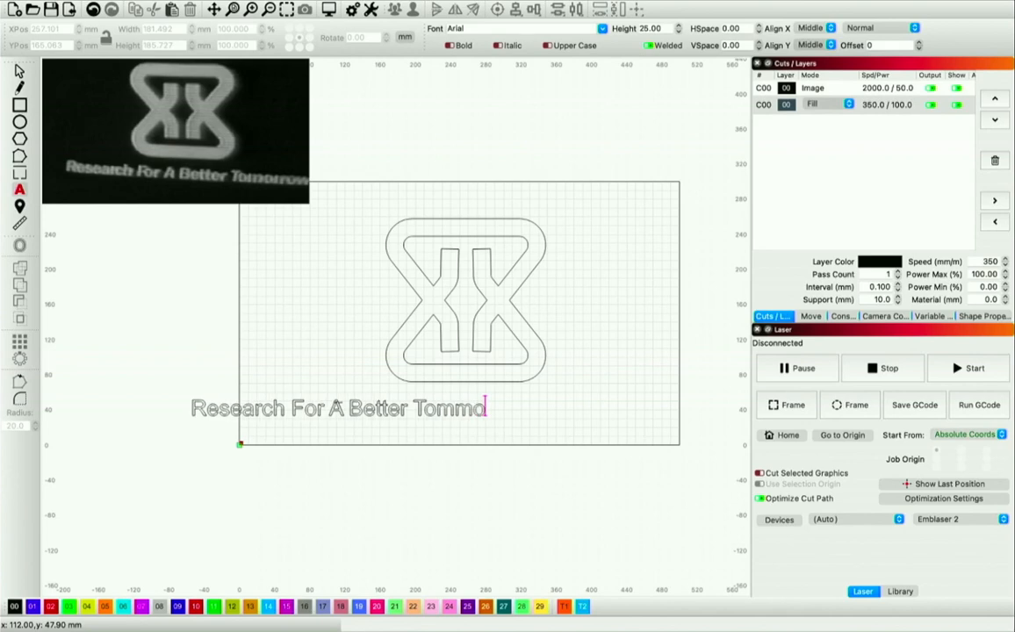
type("rrow")
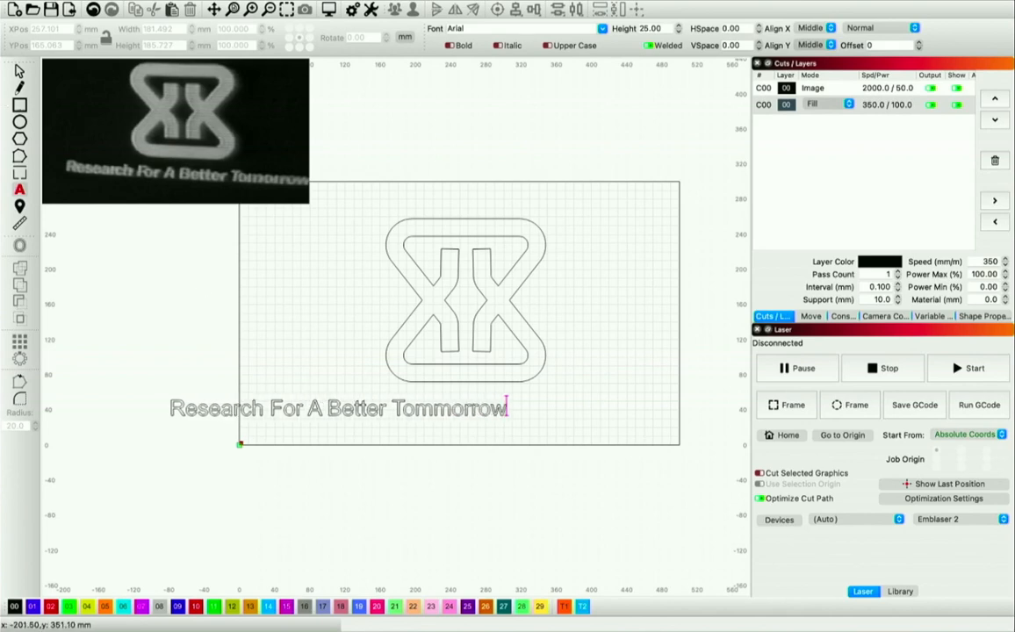
left_click(19, 71)
left_click_drag(337, 409, 478, 400)
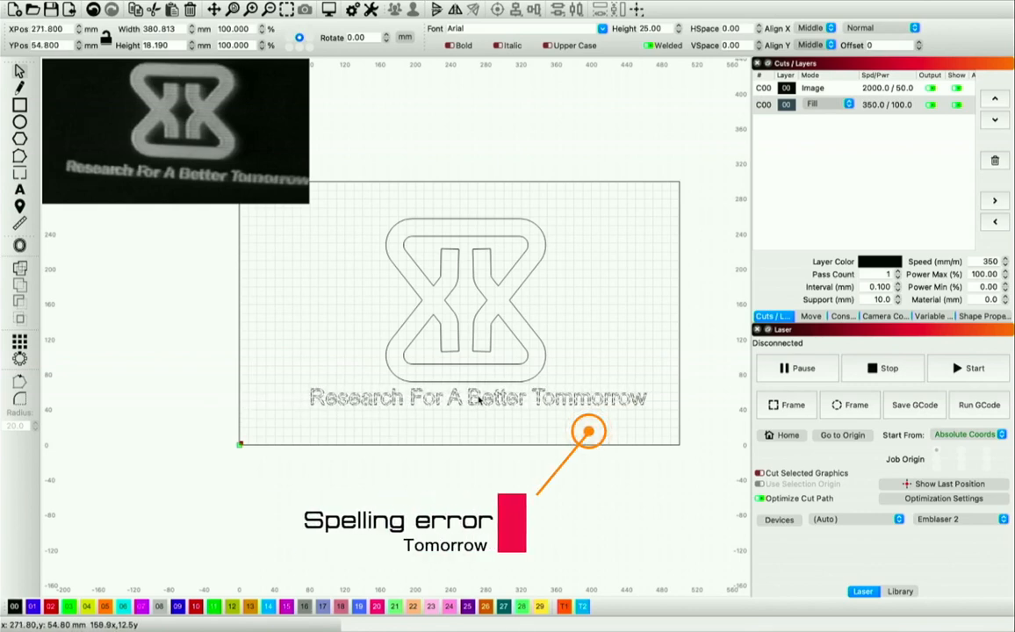
Step: Select the logo and the text and align them with Align V-Center
left_click(531, 437)
left_click_drag(532, 436, 396, 235)
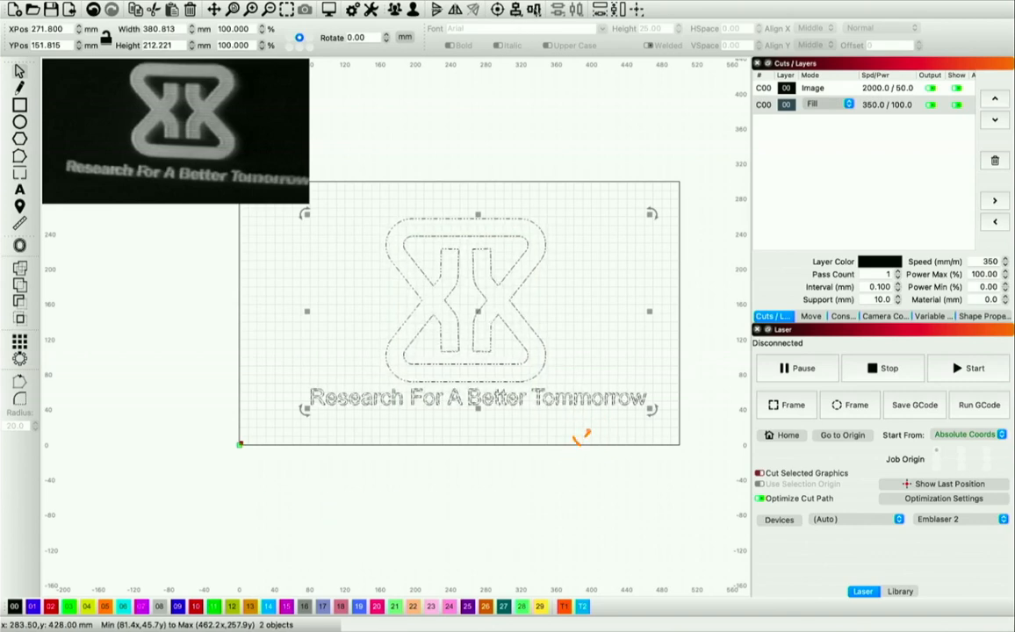
left_click(515, 9)
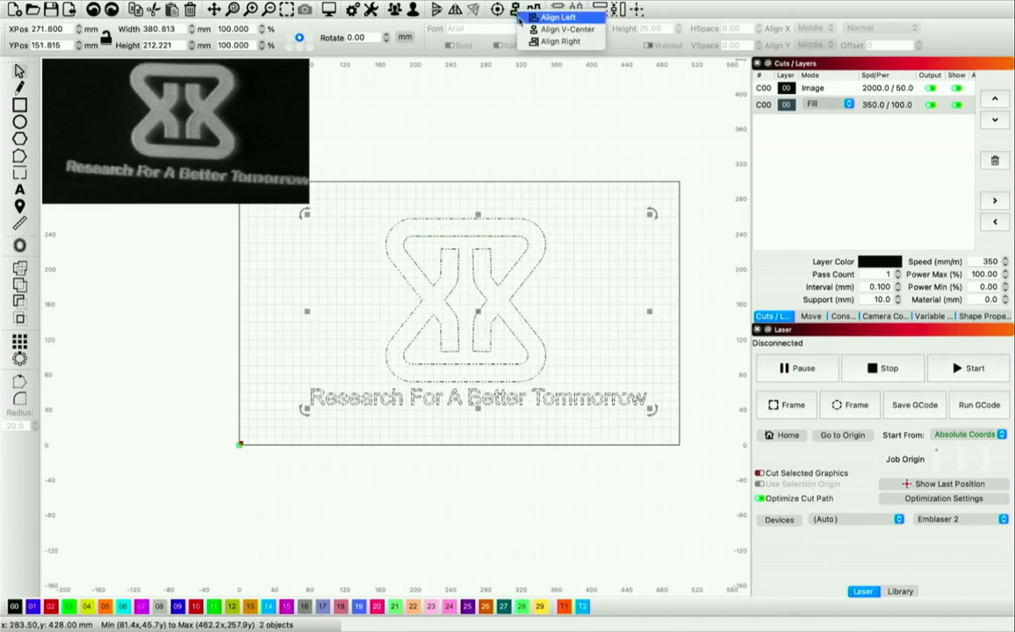
left_click(522, 29)
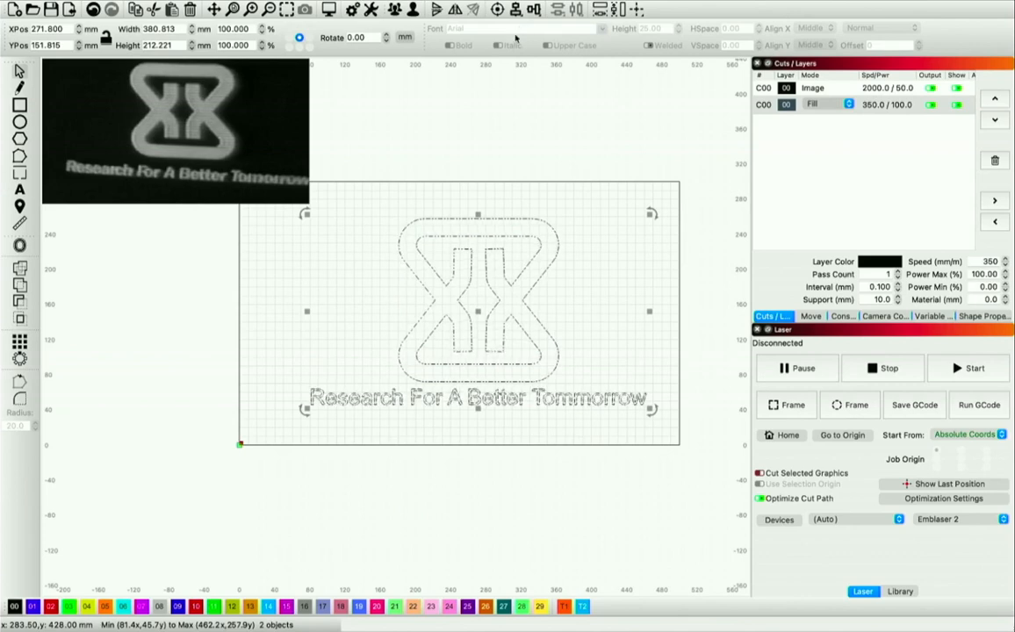
left_click(503, 150)
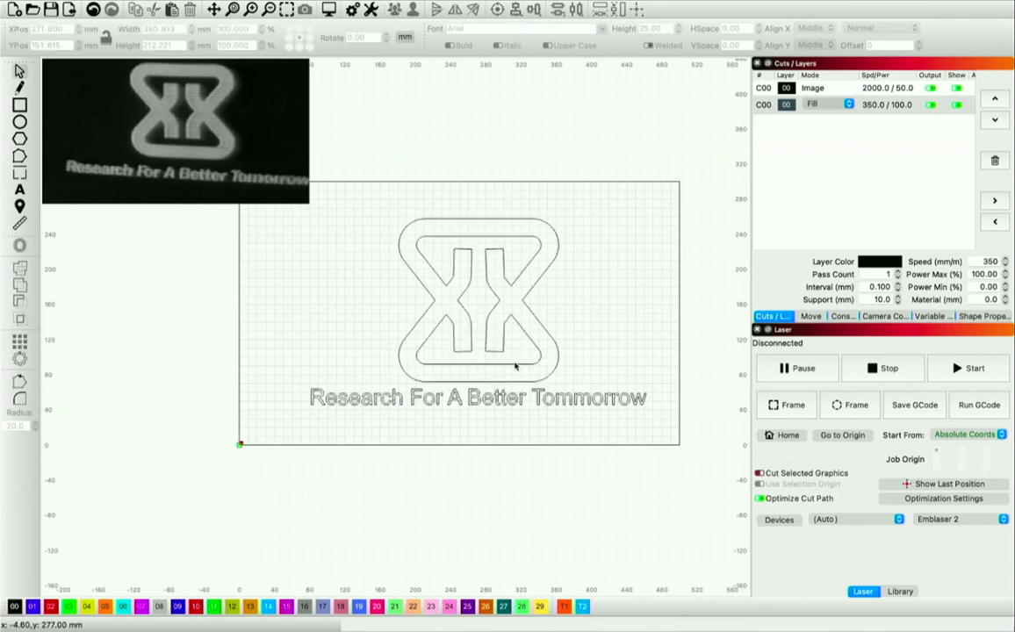
Step: Scale the tagline text down proportionally to about 326 mm wide
left_click(465, 397)
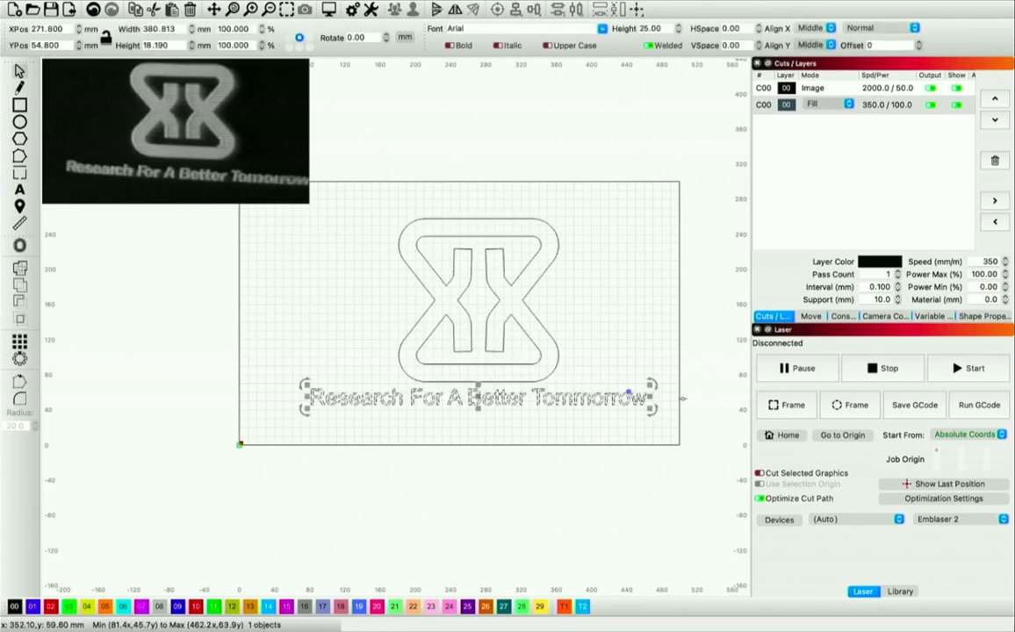
left_click_drag(657, 395, 614, 405)
left_click_drag(605, 405, 600, 399)
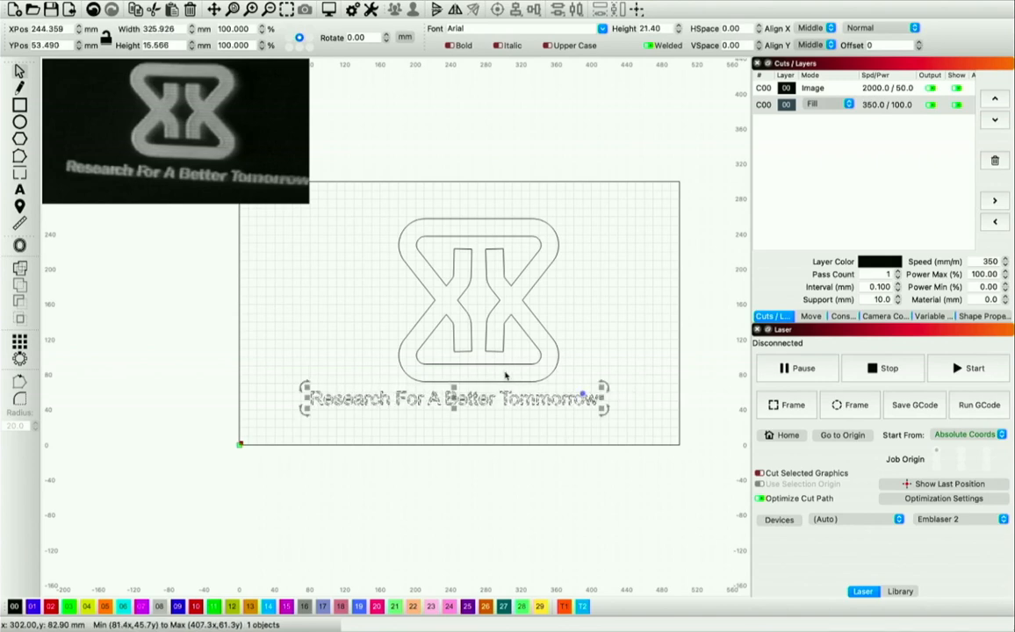
Step: Add the logo to the text selection and centre the resized tagline beneath it
left_click(504, 364, "shift")
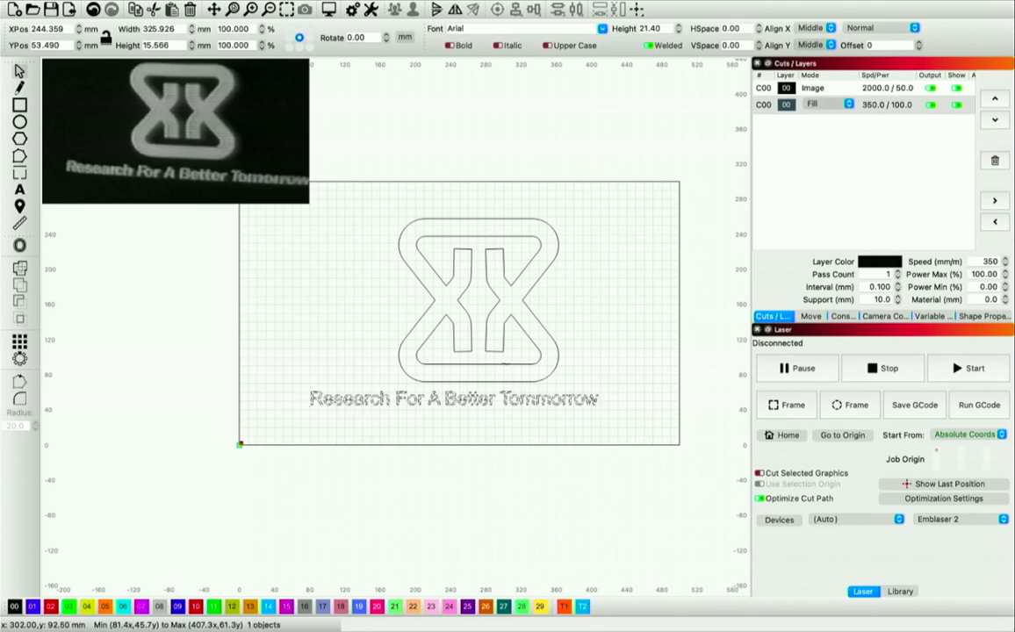
left_click(533, 9)
left_click(527, 33)
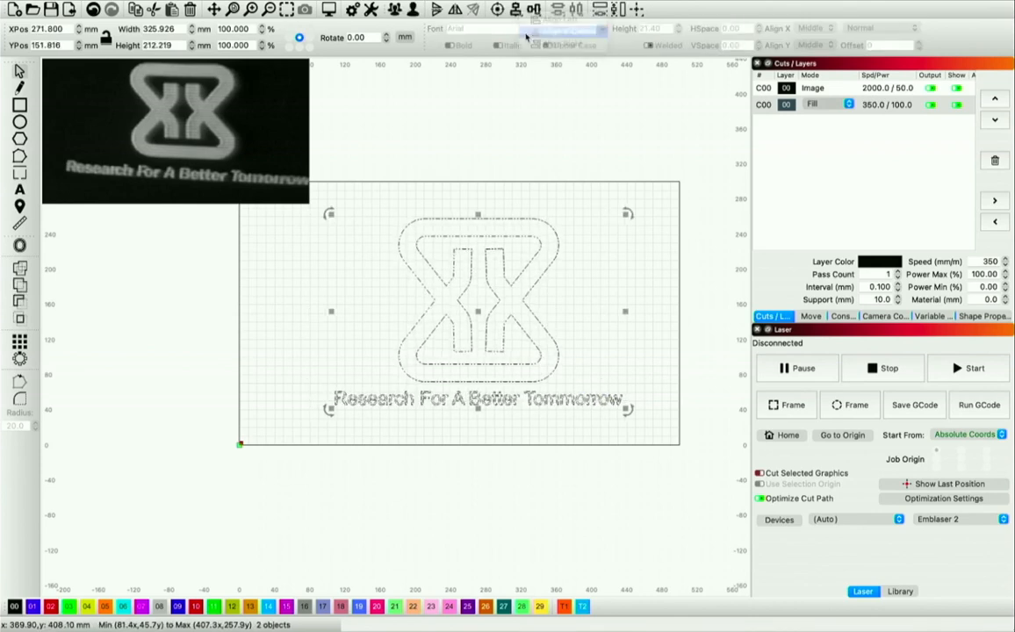
left_click(661, 246)
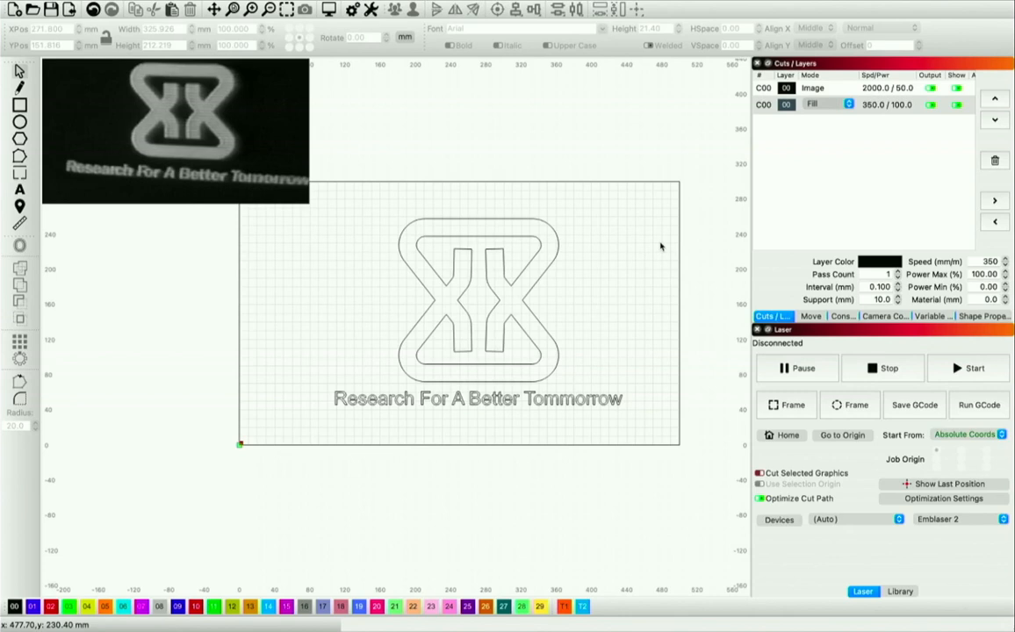
Step: Scale the logo and tagline together to about 254.6 by 165.8 mm and move them to about X 263.6, Y 162.5 mm
left_click_drag(629, 423, 416, 256)
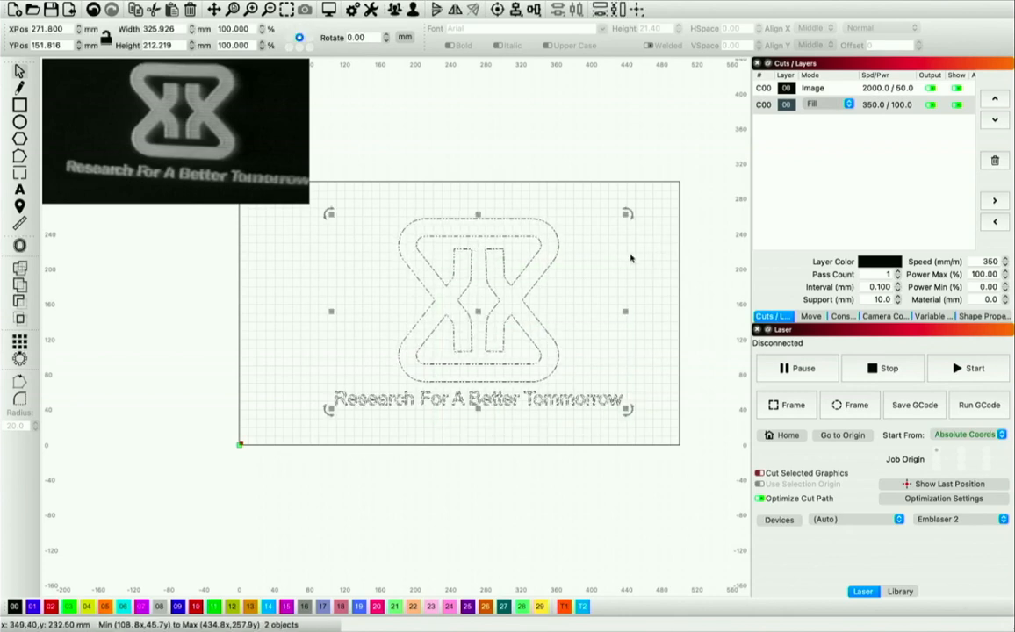
left_click_drag(623, 215, 565, 254)
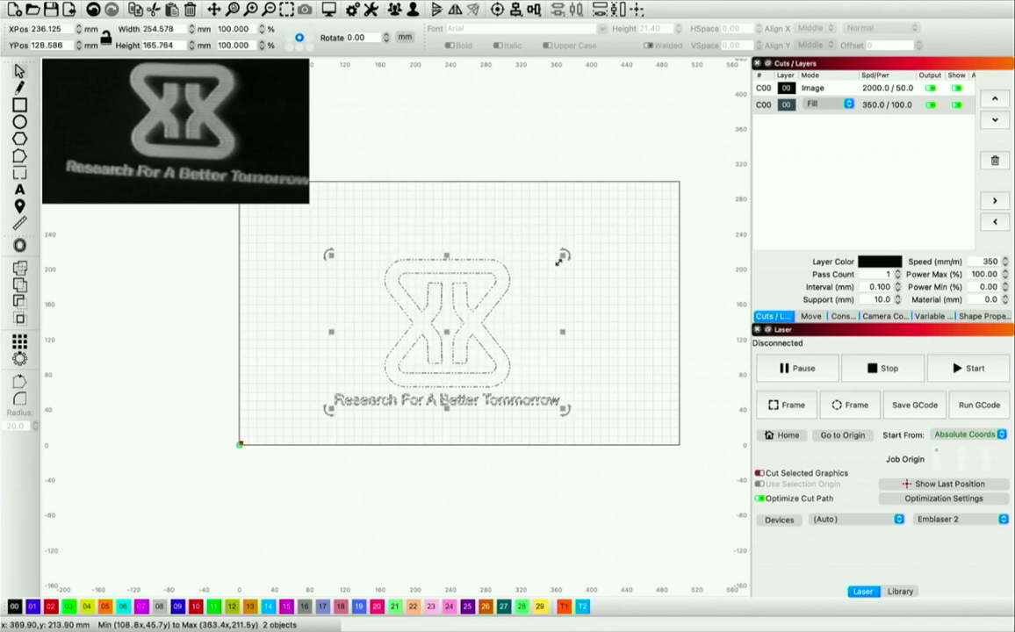
left_click_drag(448, 332, 471, 304)
left_click(636, 410)
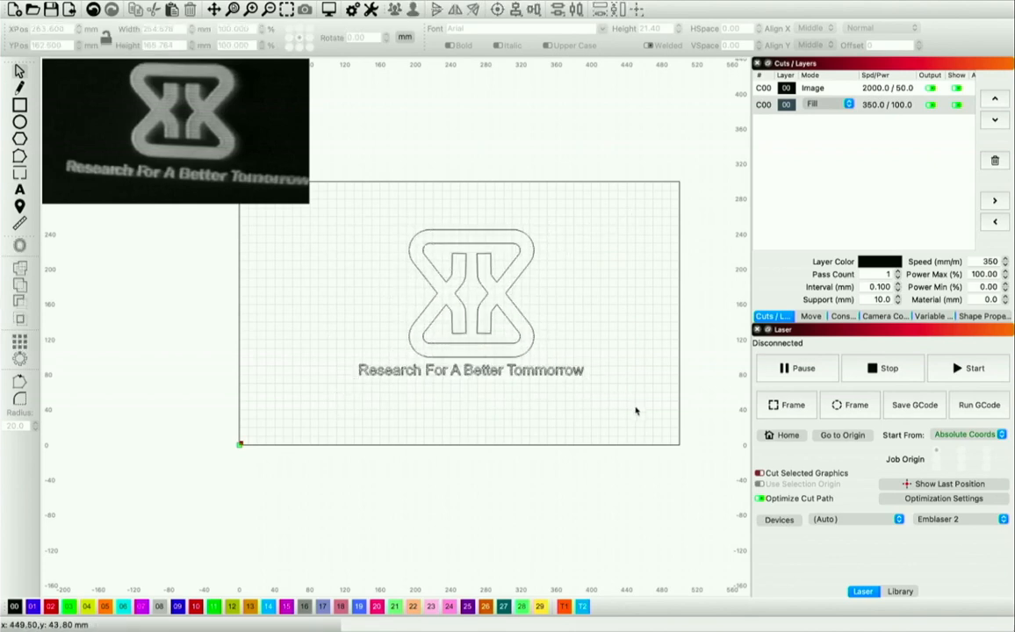